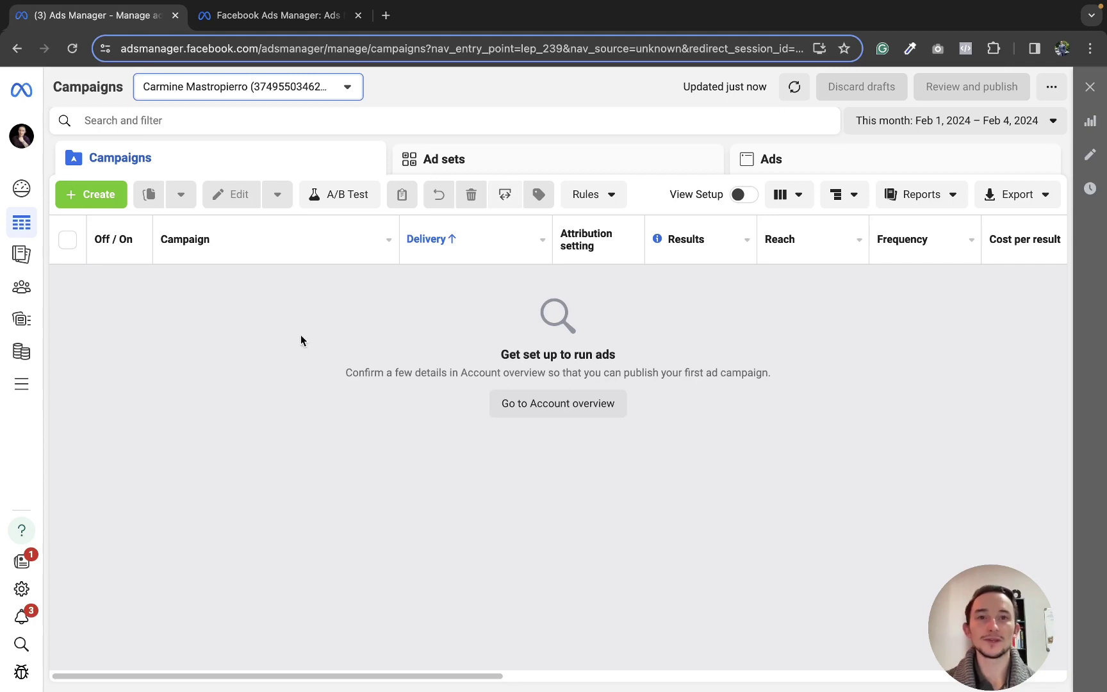
- Switch to the 'Facebook Ads Manager: Ads' tab with the Meta for Business overview
{"action": "left_click", "coordinate": [272, 18]}
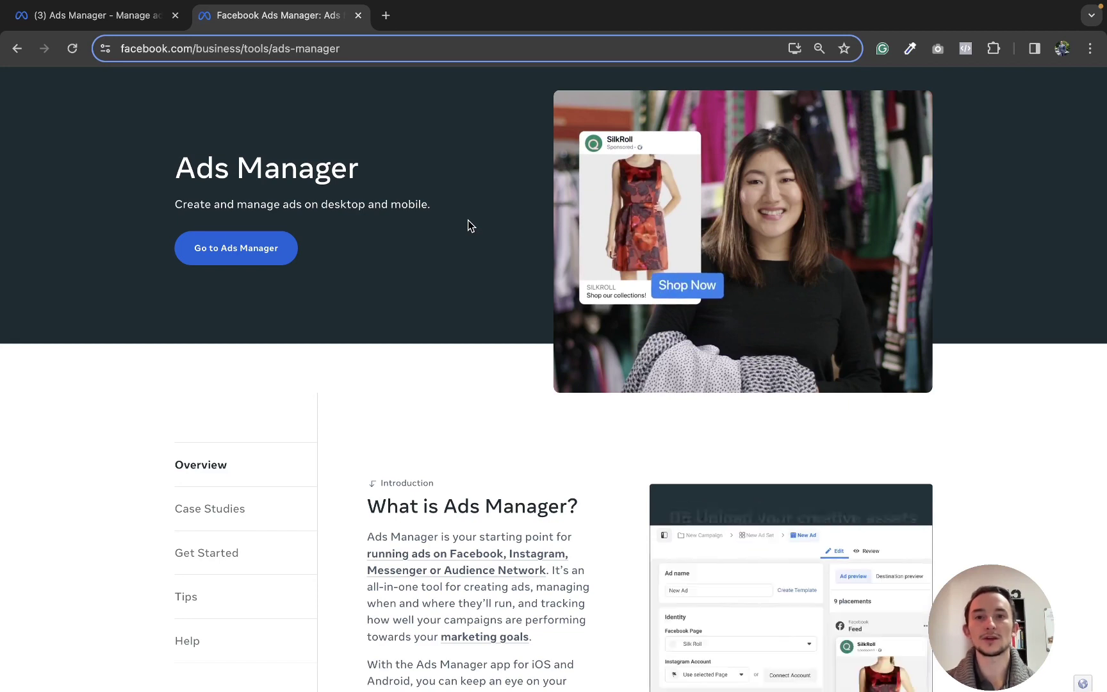
- Return to the Ads Manager campaigns list, which shows the 'Get set up to run ads' prompt
{"action": "left_click", "coordinate": [112, 28]}
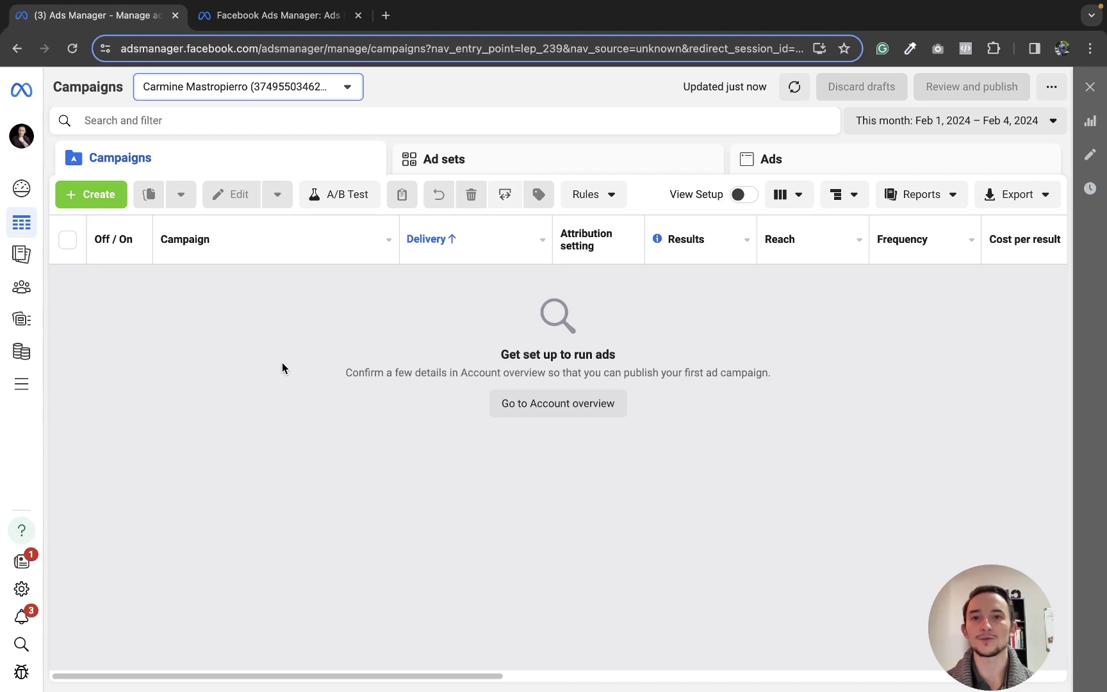
- Browse the Ad sets and Ads levels, then return to the empty Campaigns table
{"action": "left_click", "coordinate": [447, 165]}
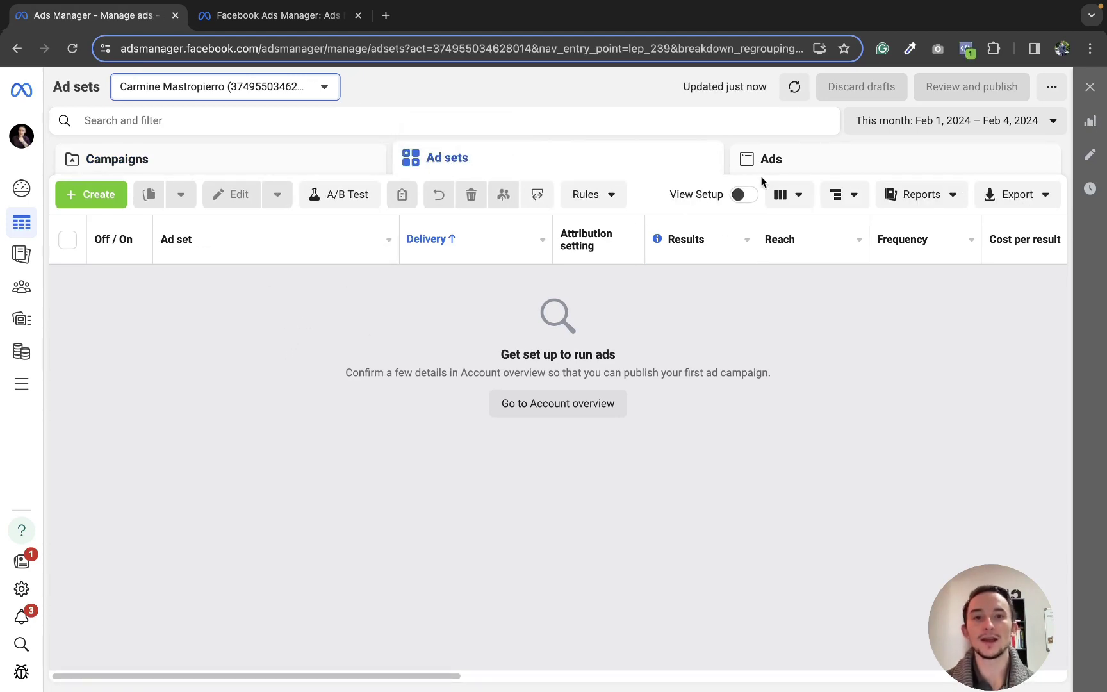
{"action": "left_click", "coordinate": [774, 159]}
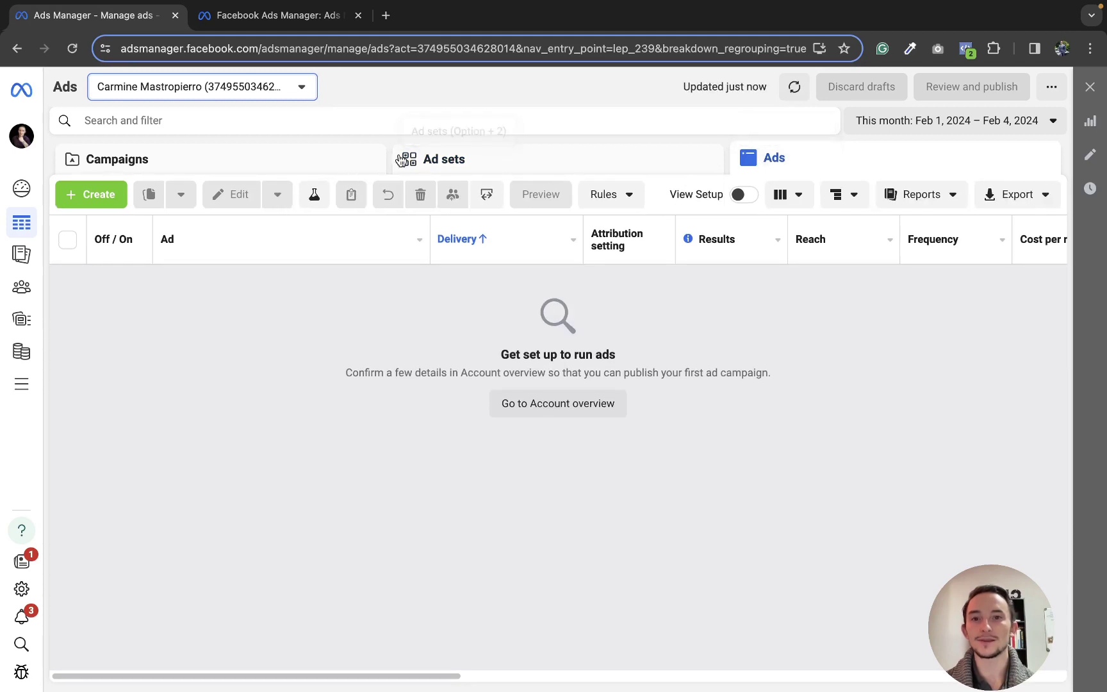
{"action": "left_click", "coordinate": [556, 165]}
{"action": "left_click", "coordinate": [263, 165]}
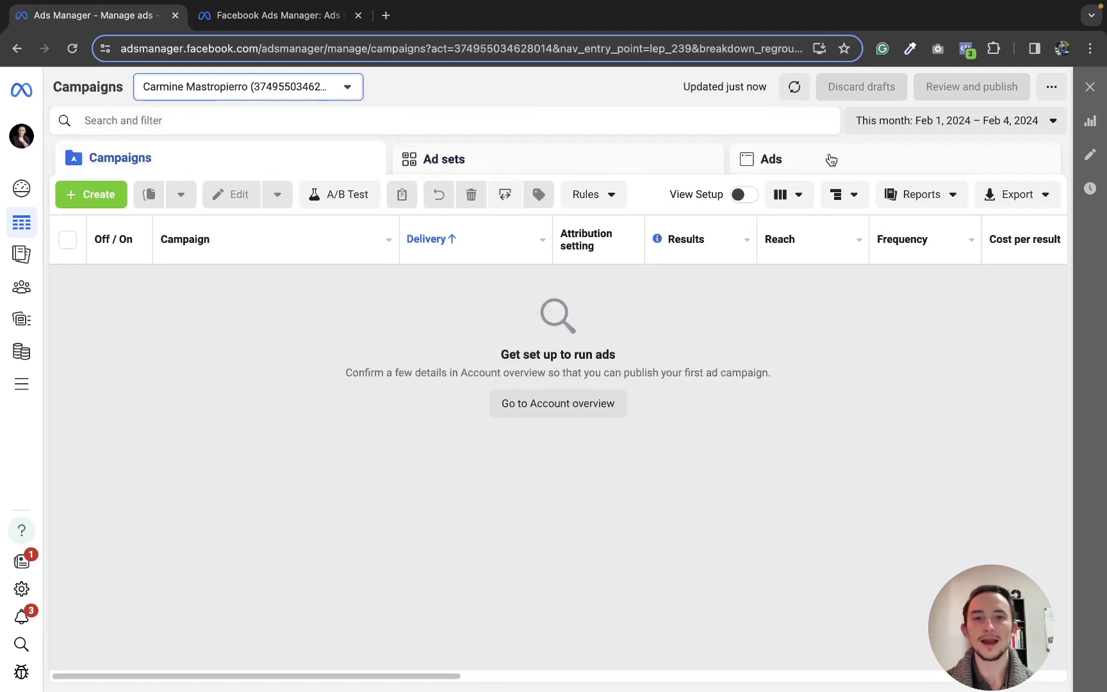
{"action": "mouse_move", "coordinate": [26, 193]}
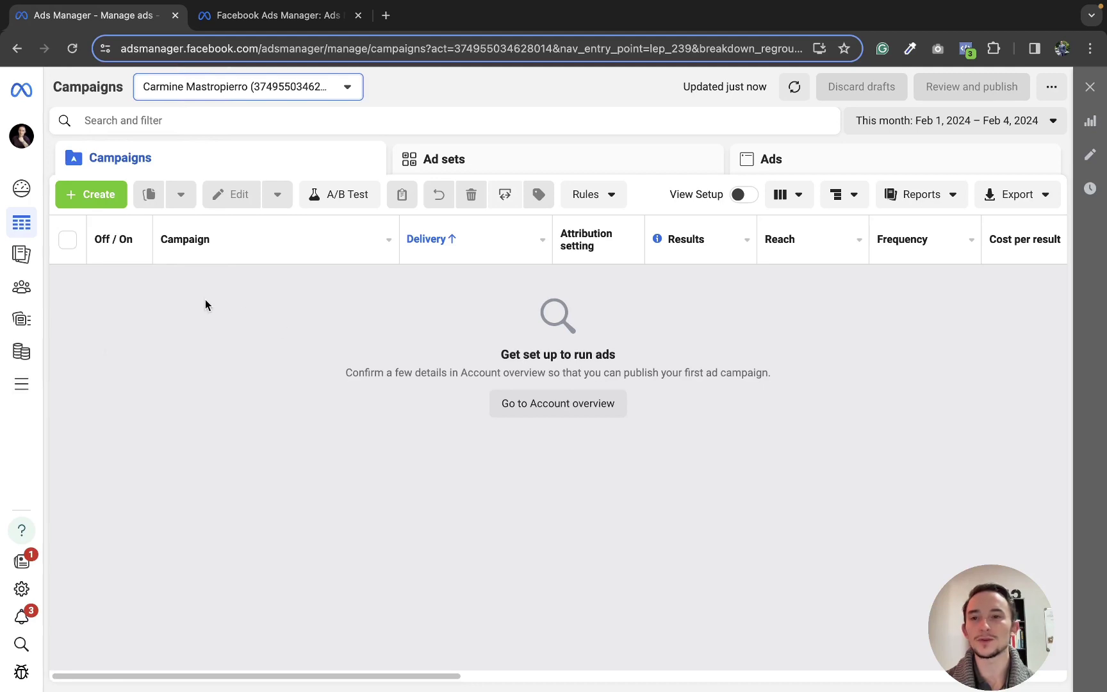
- Start a new campaign and keep Auction as its buying type
{"action": "left_click", "coordinate": [119, 204]}
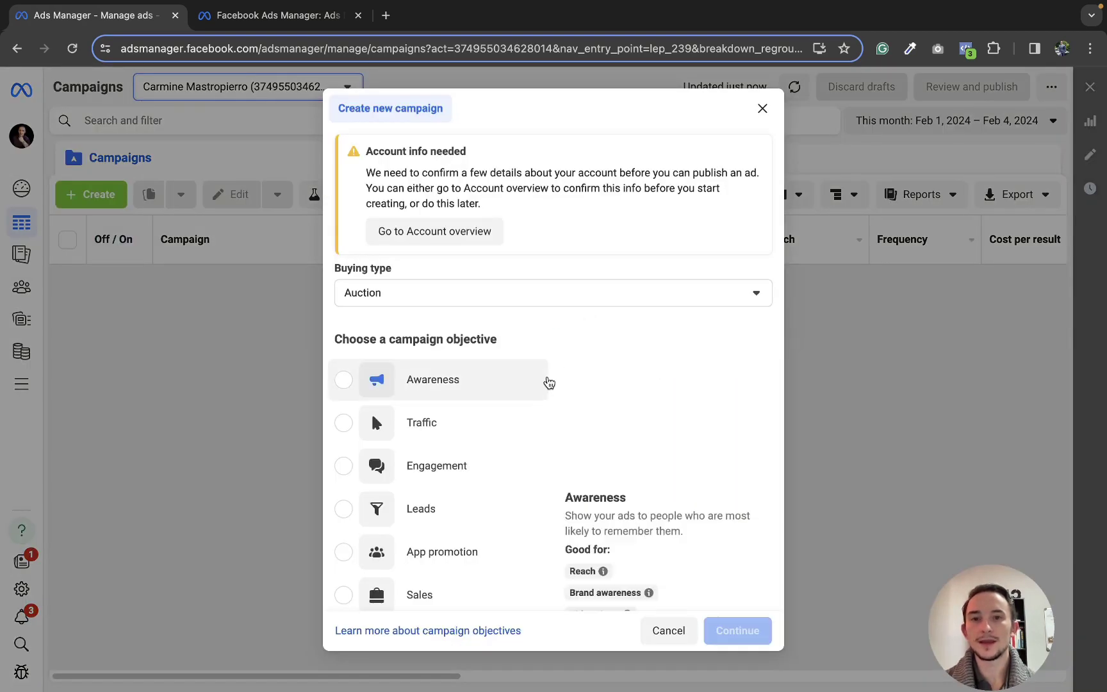
{"action": "scroll", "coordinate": [546, 383], "scroll_direction": "down", "scroll_amount": 2}
{"action": "scroll", "coordinate": [546, 383], "scroll_direction": "up", "scroll_amount": 2}
{"action": "left_click", "coordinate": [458, 293]}
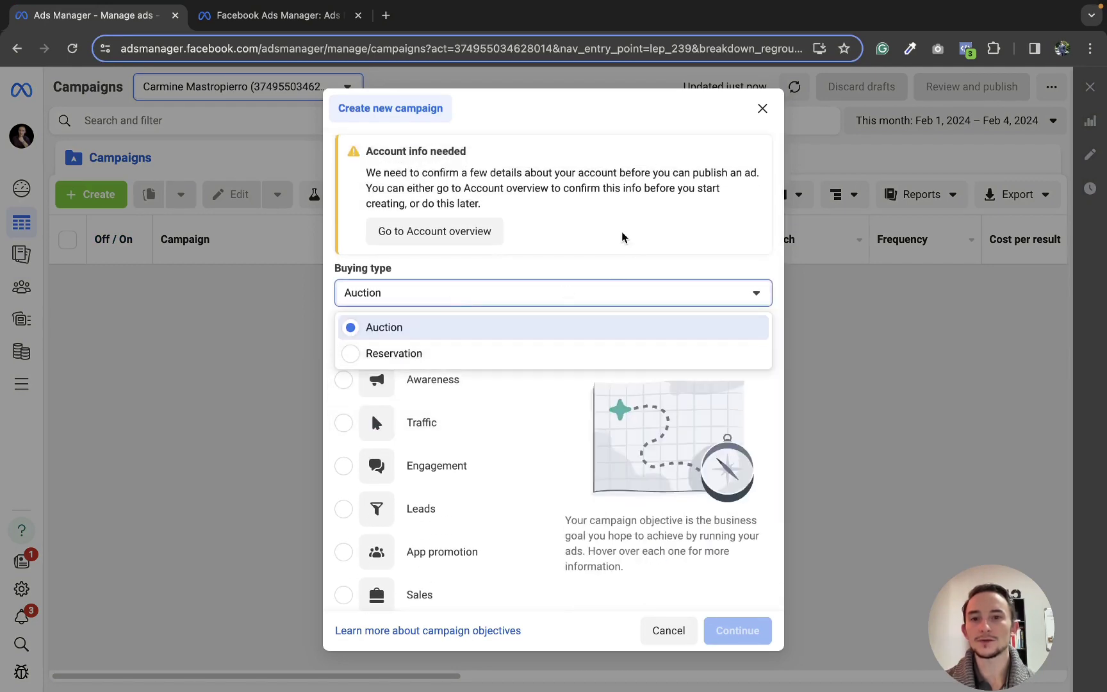
{"action": "left_click", "coordinate": [521, 289]}
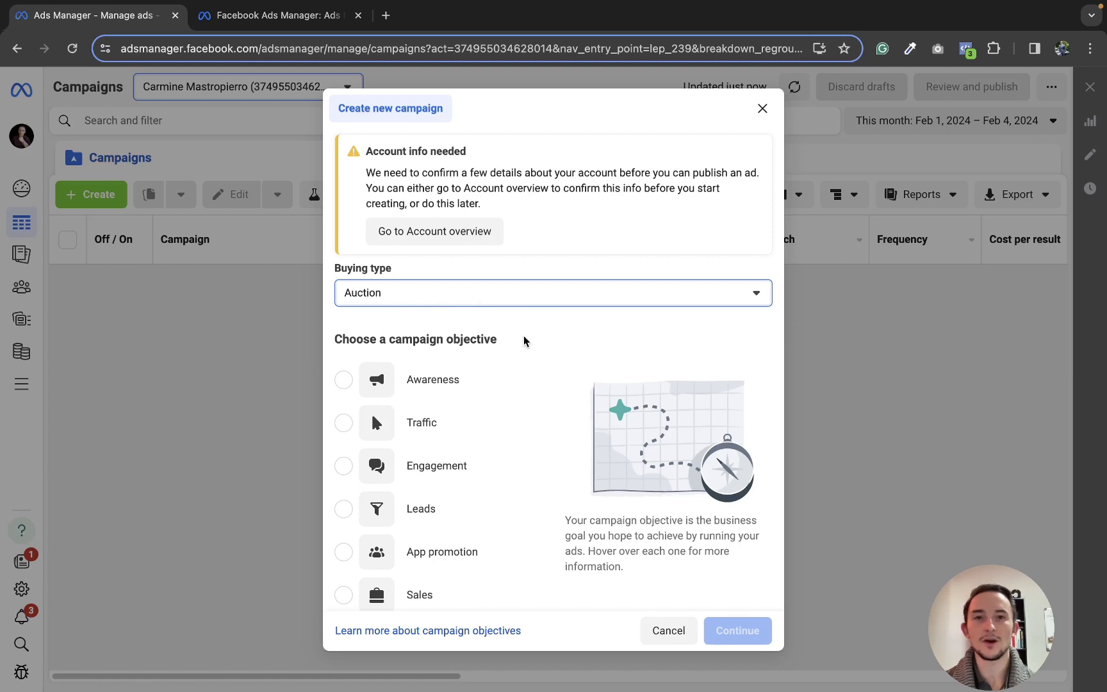
- Review the six available campaign objectives and their descriptions
{"action": "scroll", "coordinate": [524, 340], "scroll_direction": "down", "scroll_amount": 3}
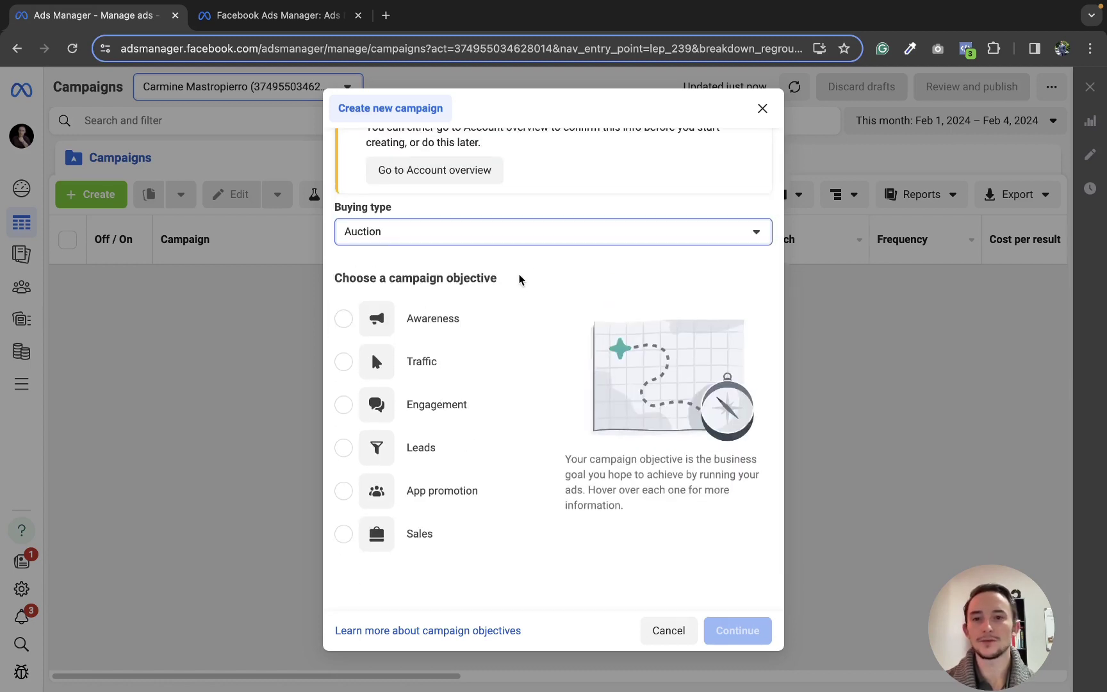
{"action": "scroll", "coordinate": [521, 280], "scroll_direction": "down", "scroll_amount": 2}
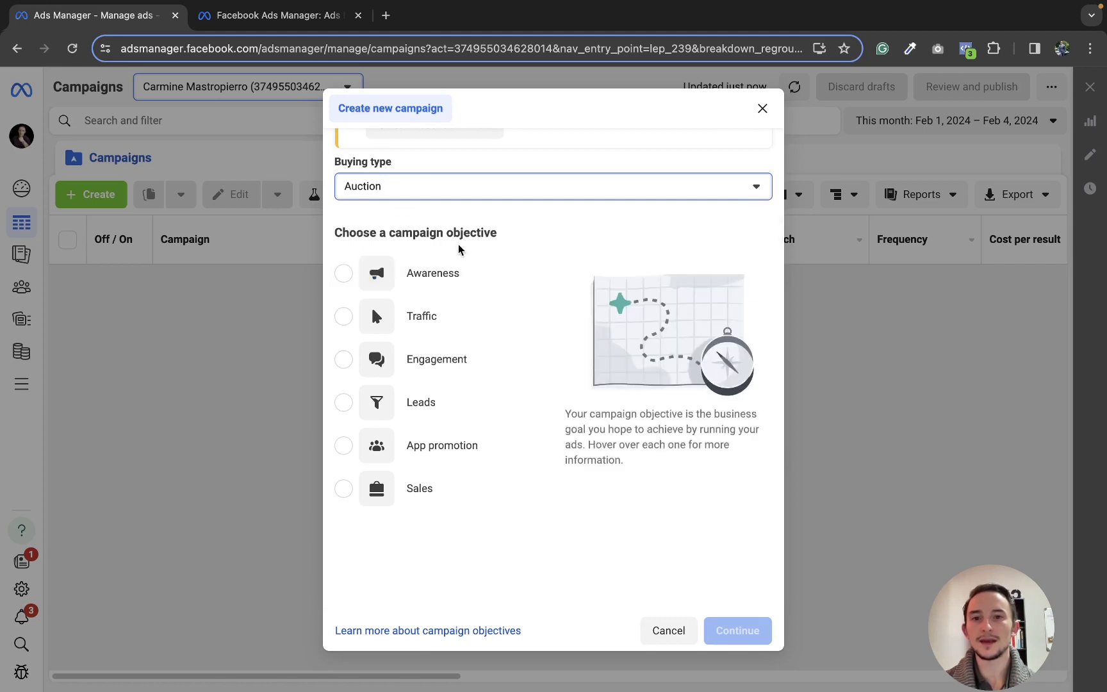
{"action": "mouse_move", "coordinate": [532, 295]}
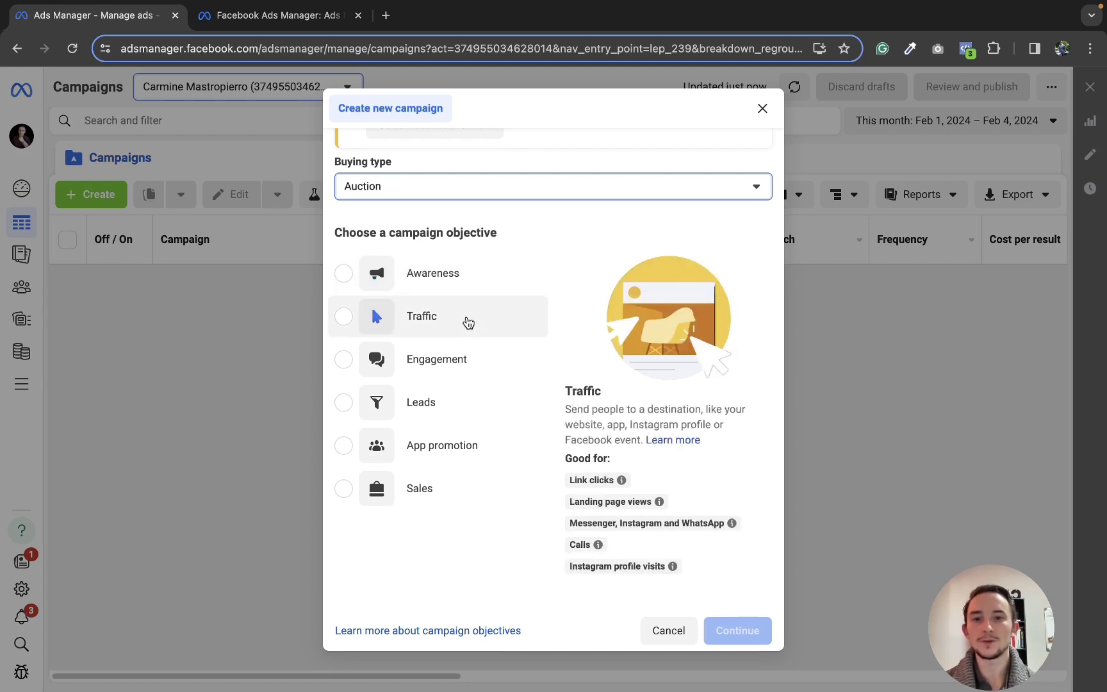
{"action": "mouse_move", "coordinate": [492, 359]}
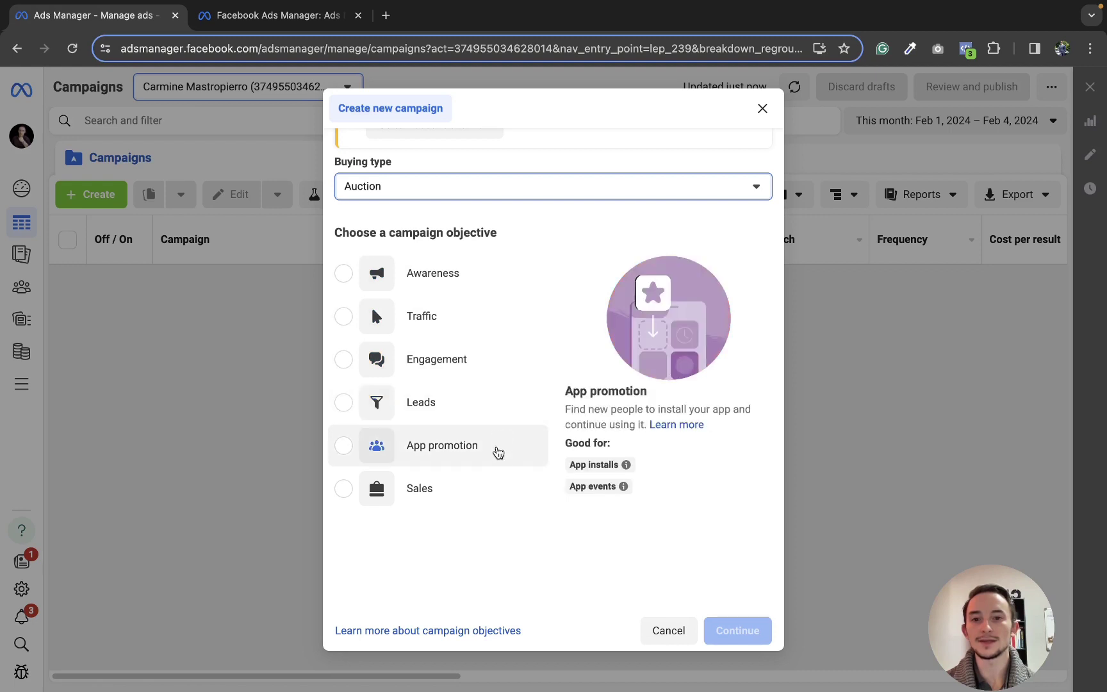
{"action": "mouse_move", "coordinate": [469, 491]}
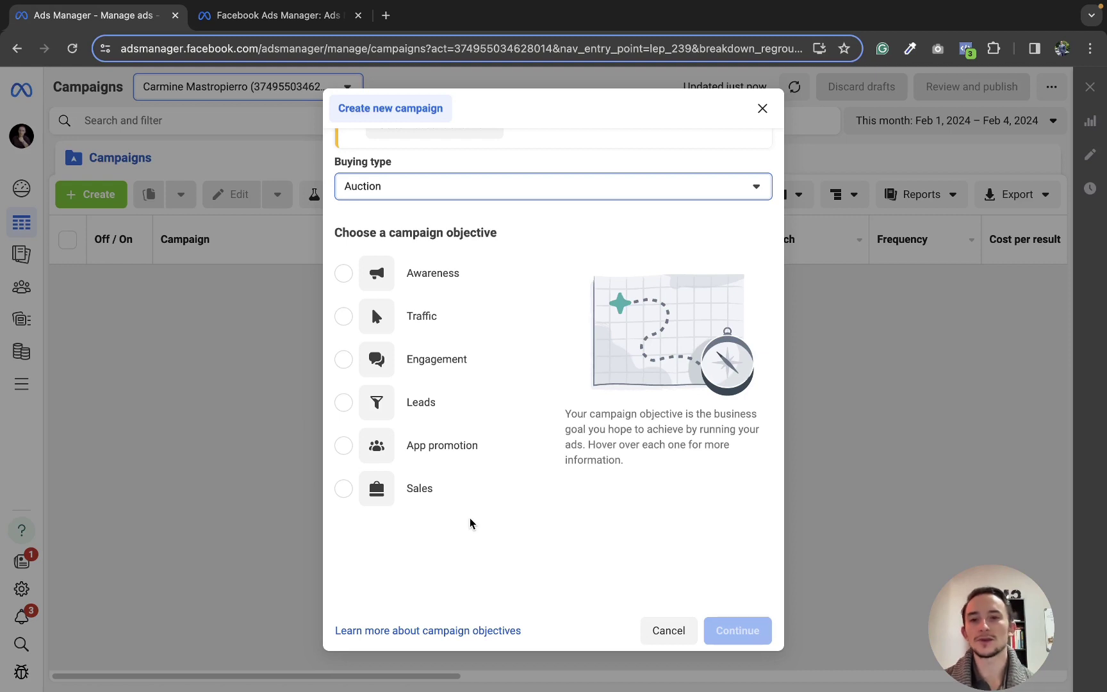
{"action": "mouse_move", "coordinate": [494, 324]}
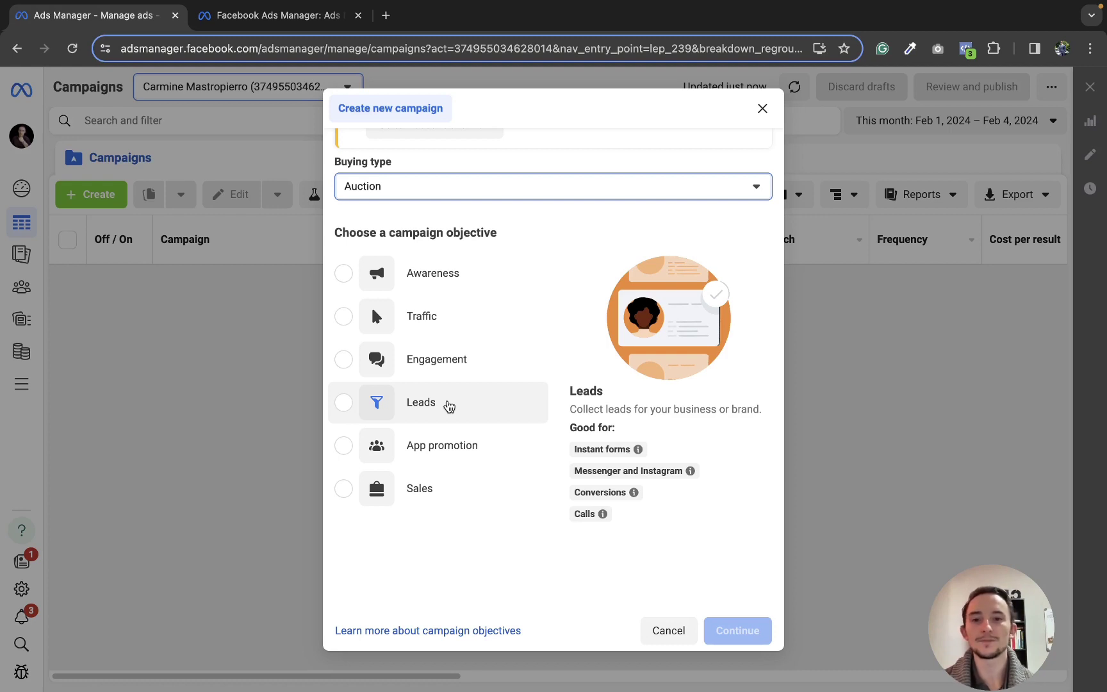
- Choose the Sales objective and name the campaign 'Campaign #1'
{"action": "left_click", "coordinate": [461, 490]}
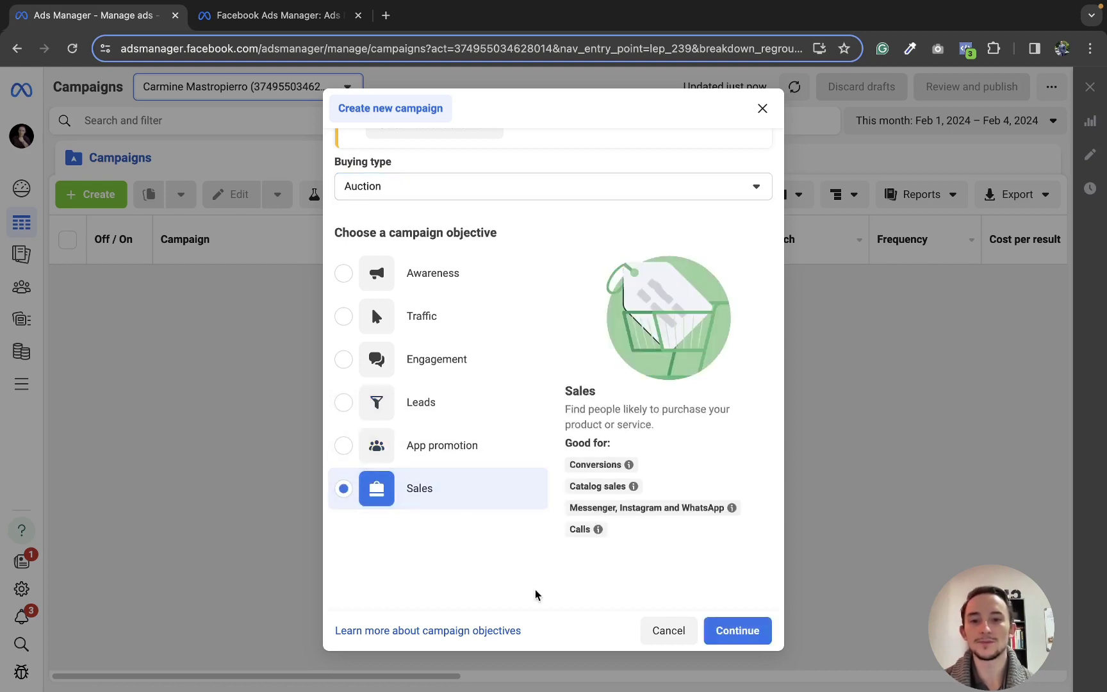
{"action": "scroll", "coordinate": [537, 595], "scroll_direction": "down", "scroll_amount": 1}
{"action": "left_click", "coordinate": [482, 593]}
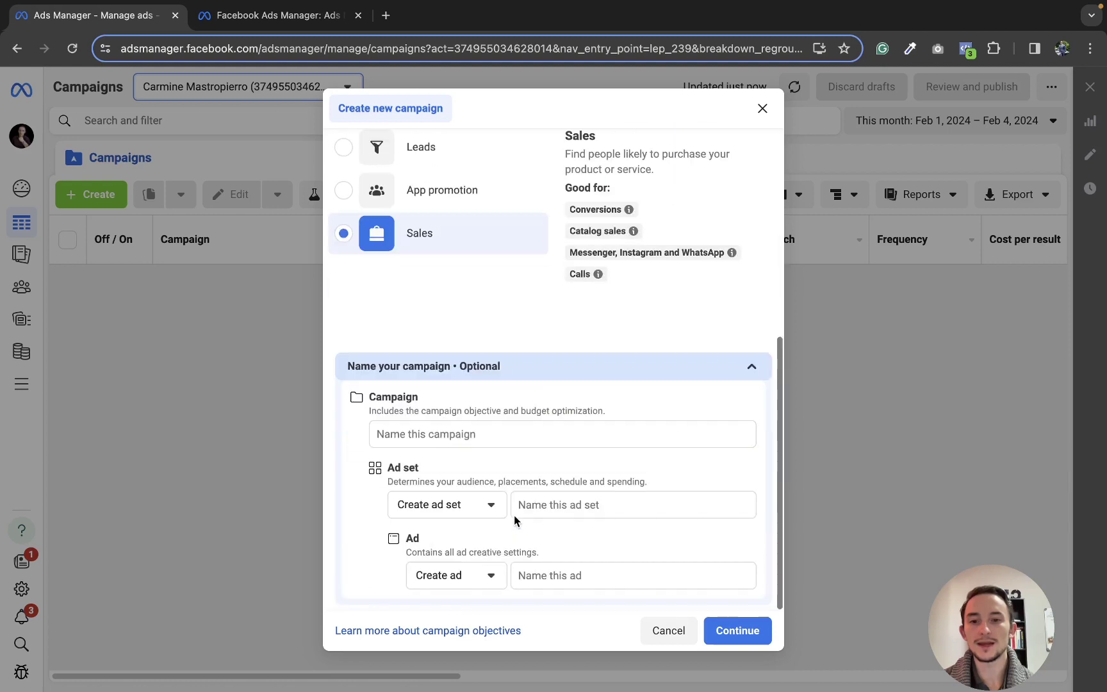
{"action": "left_click", "coordinate": [460, 433]}
{"action": "type", "text": "Cm"}
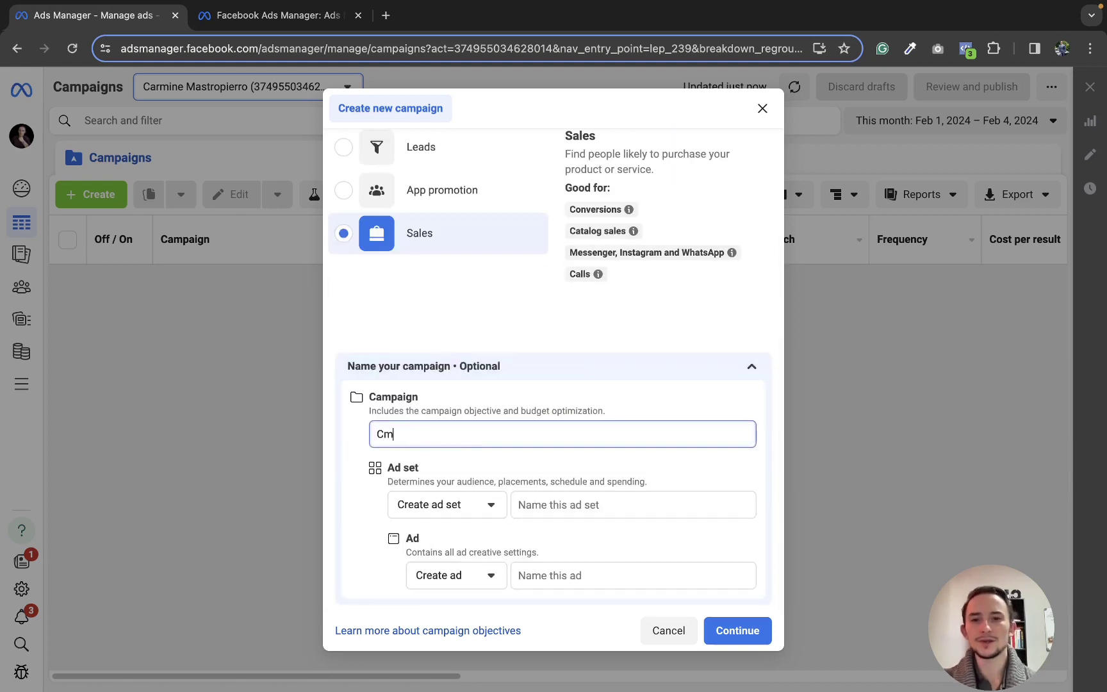
{"action": "key", "text": "BackSpace"}
{"action": "type", "text": "ampagin"}
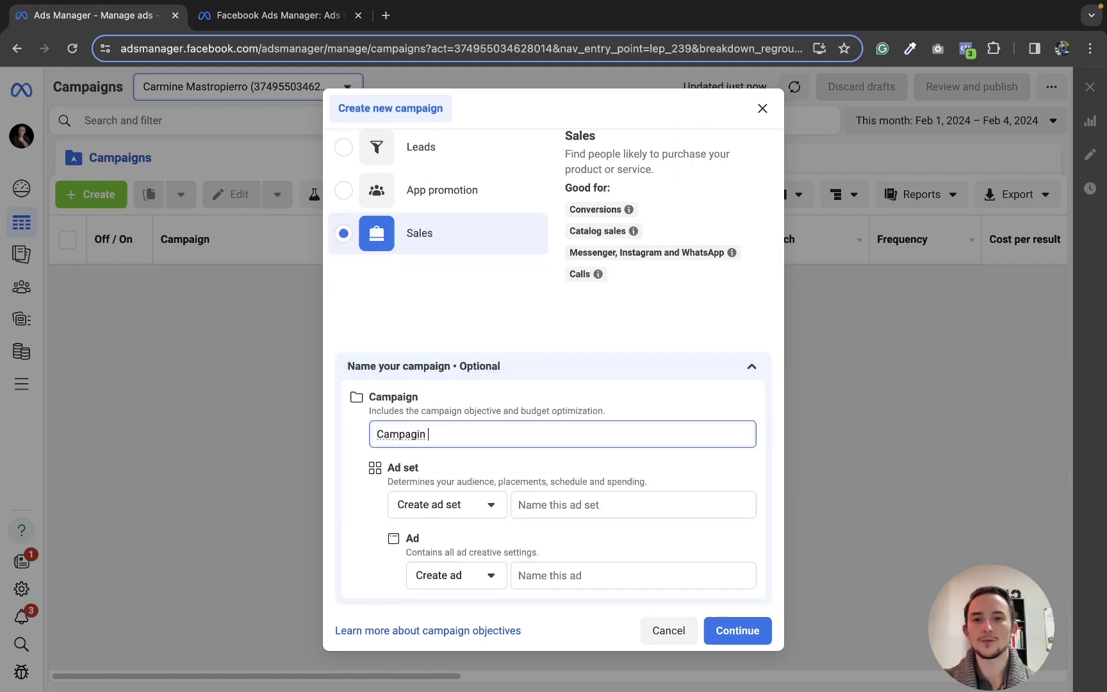
{"action": "key", "text": "BackSpace"}
{"action": "key", "text": "BackSpace"}
{"action": "key", "text": "BackSpace"}
{"action": "key", "text": "BackSpace"}
{"action": "type", "text": "ign #1"}
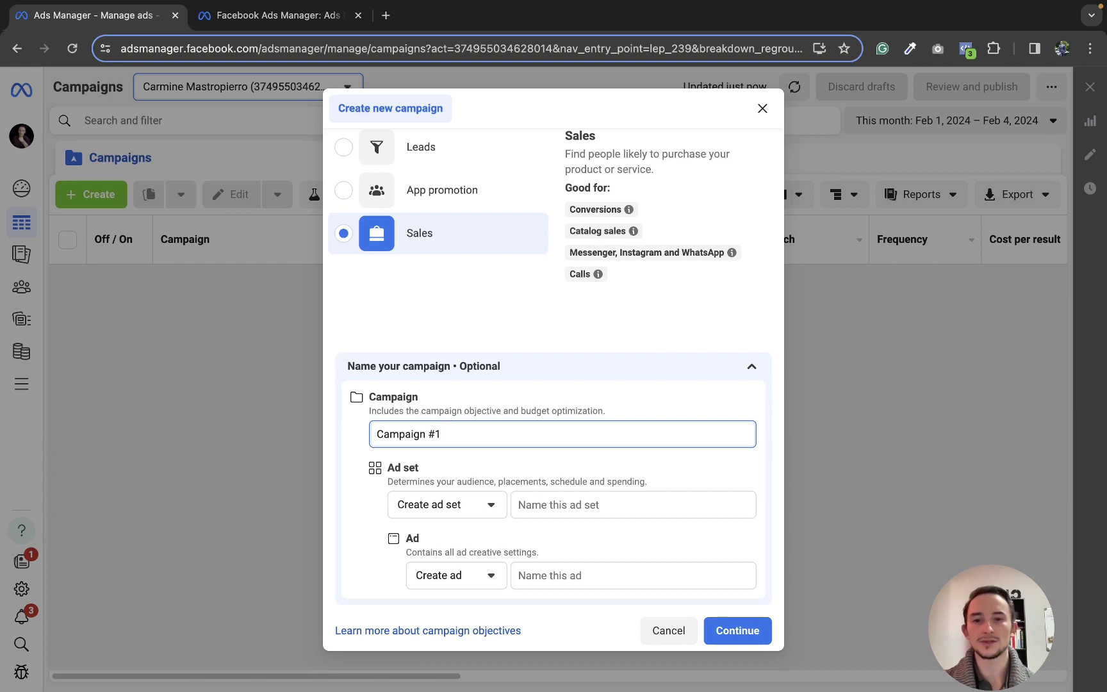
- Name the ad set 'Ad set #1' and the ad 'Ad #1', then continue
{"action": "left_click", "coordinate": [543, 506]}
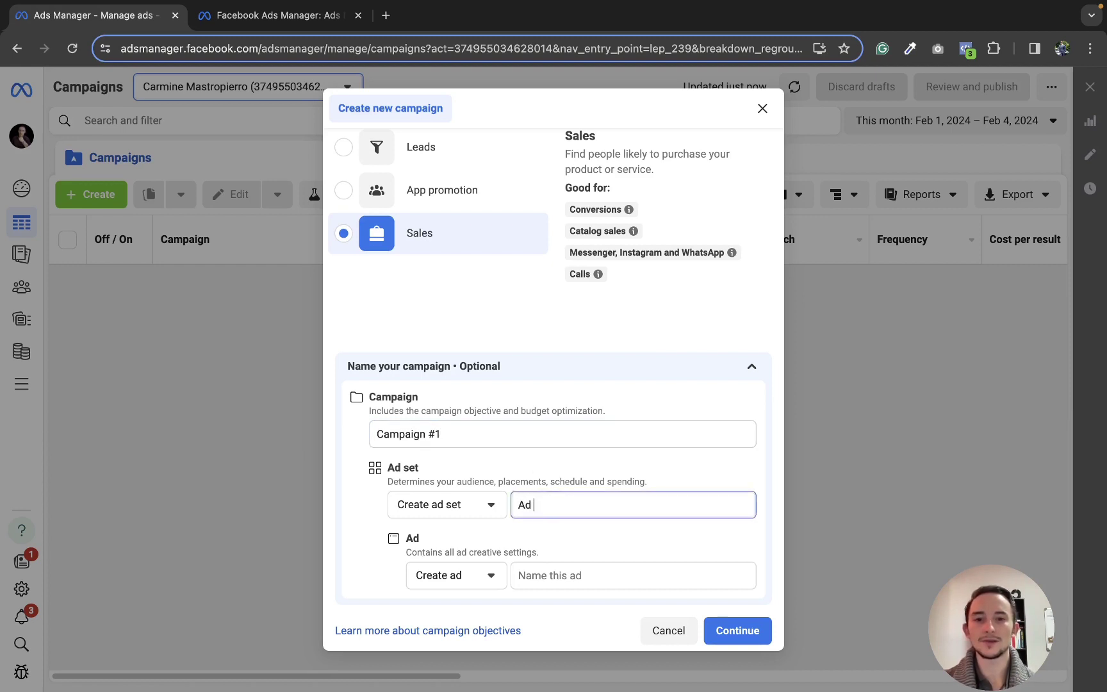
{"action": "type", "text": "set #1"}
{"action": "left_click", "coordinate": [551, 572]}
{"action": "type", "text": "Ad #1"}
{"action": "scroll", "coordinate": [601, 563], "scroll_direction": "up", "scroll_amount": 5}
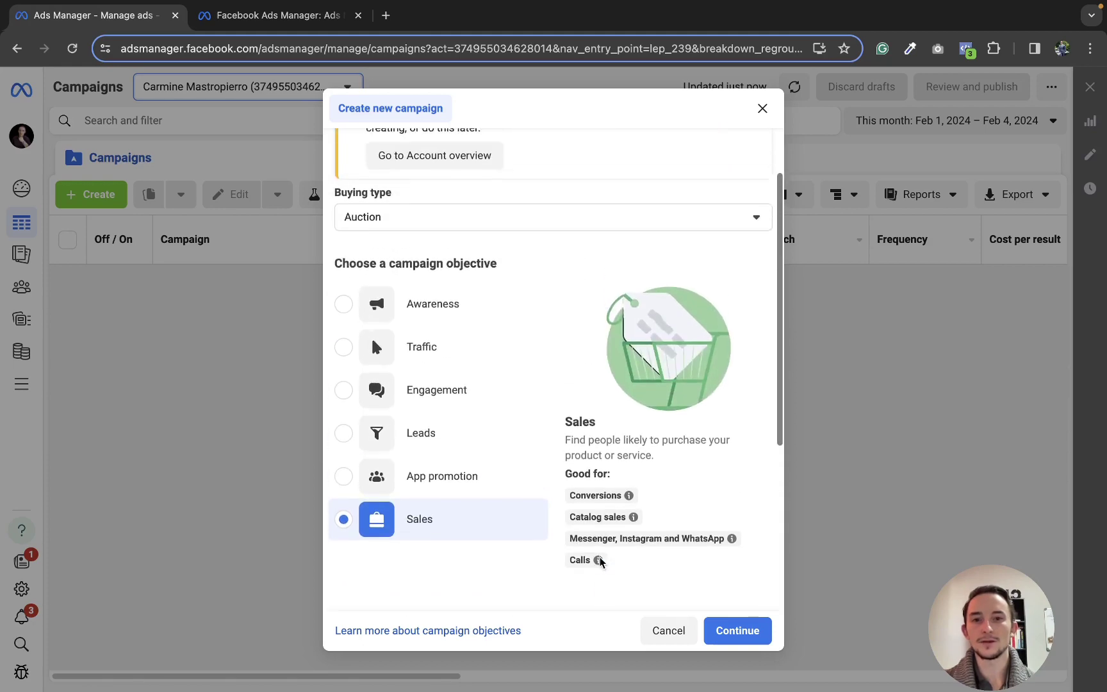
{"action": "scroll", "coordinate": [481, 384], "scroll_direction": "down", "scroll_amount": 5}
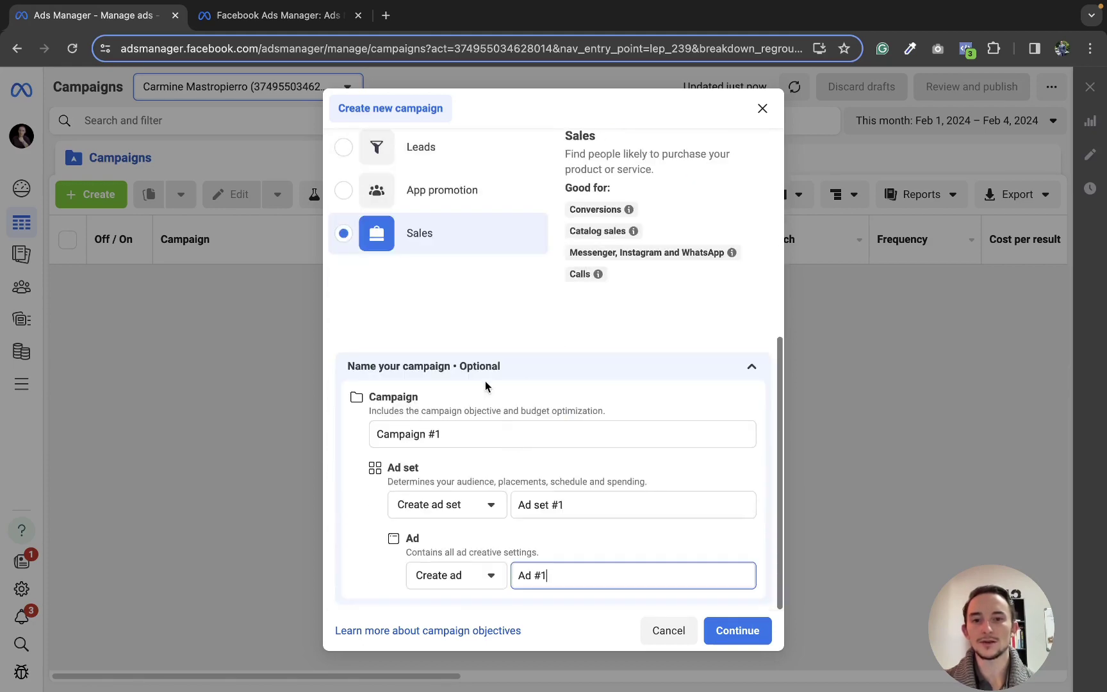
{"action": "left_click", "coordinate": [737, 631]}
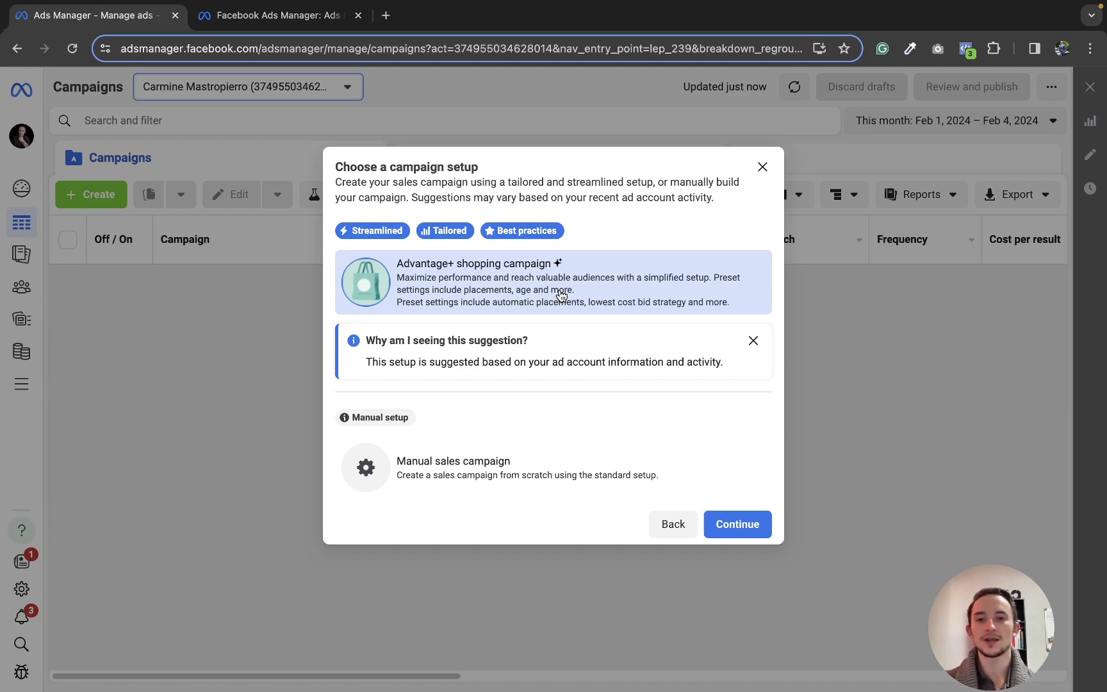
- Choose the Manual sales campaign setup instead of Advantage+ shopping
{"action": "left_click", "coordinate": [682, 471]}
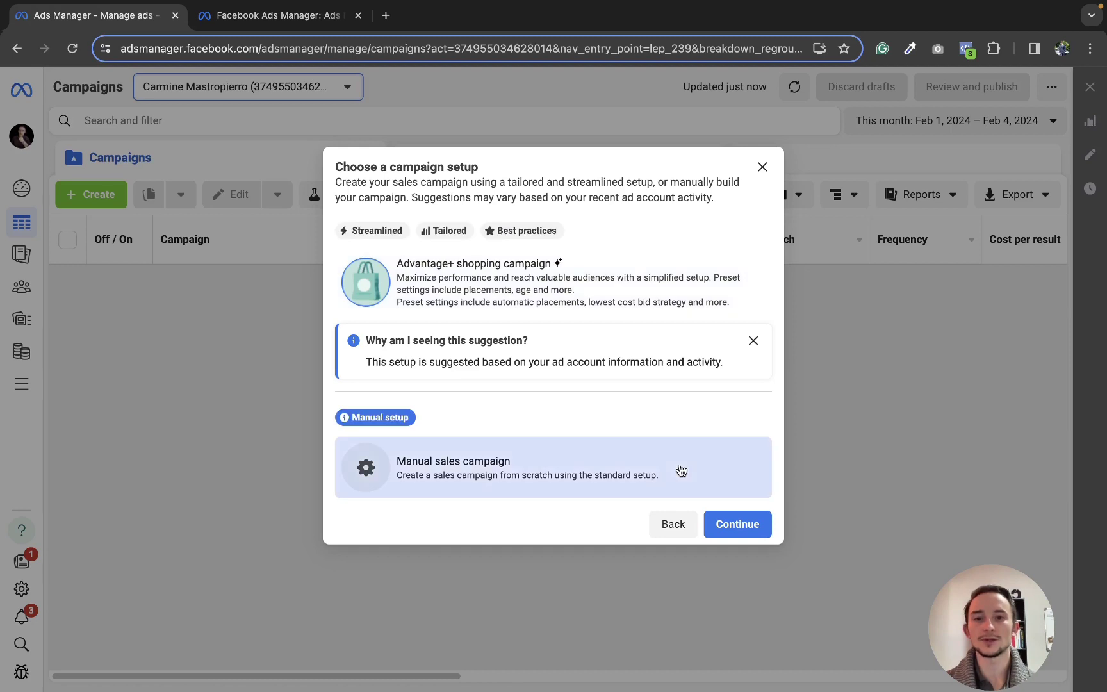
- Create the manual sales campaign draft and scroll through its settings
{"action": "left_click", "coordinate": [740, 525]}
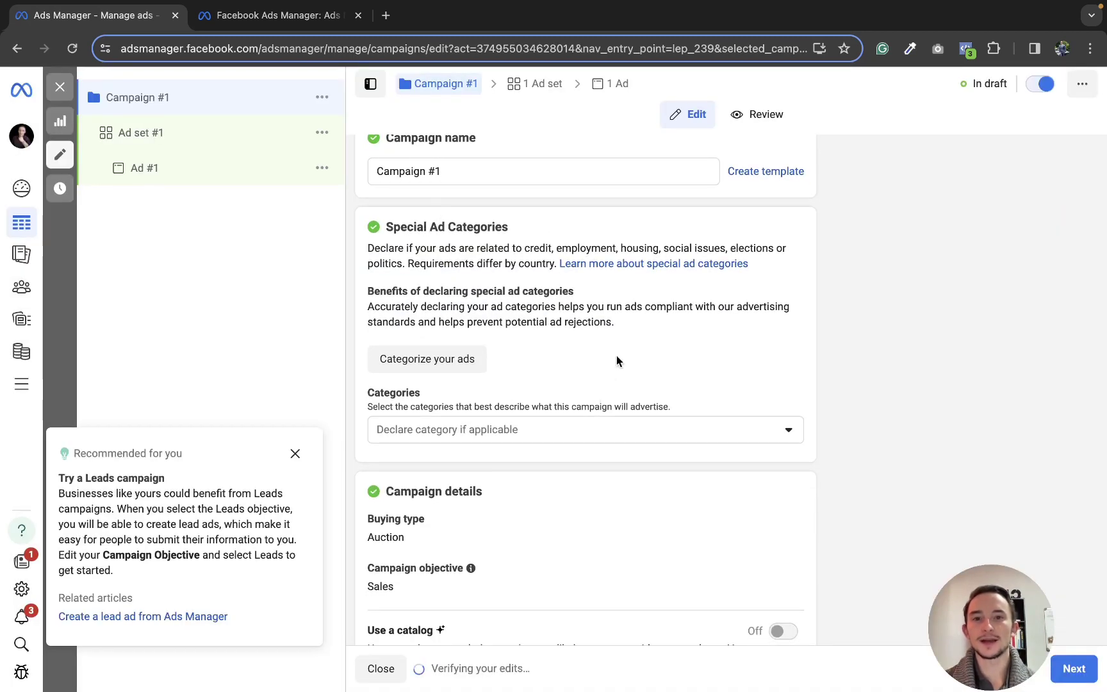
{"action": "scroll", "coordinate": [625, 340], "scroll_direction": "down", "scroll_amount": 1}
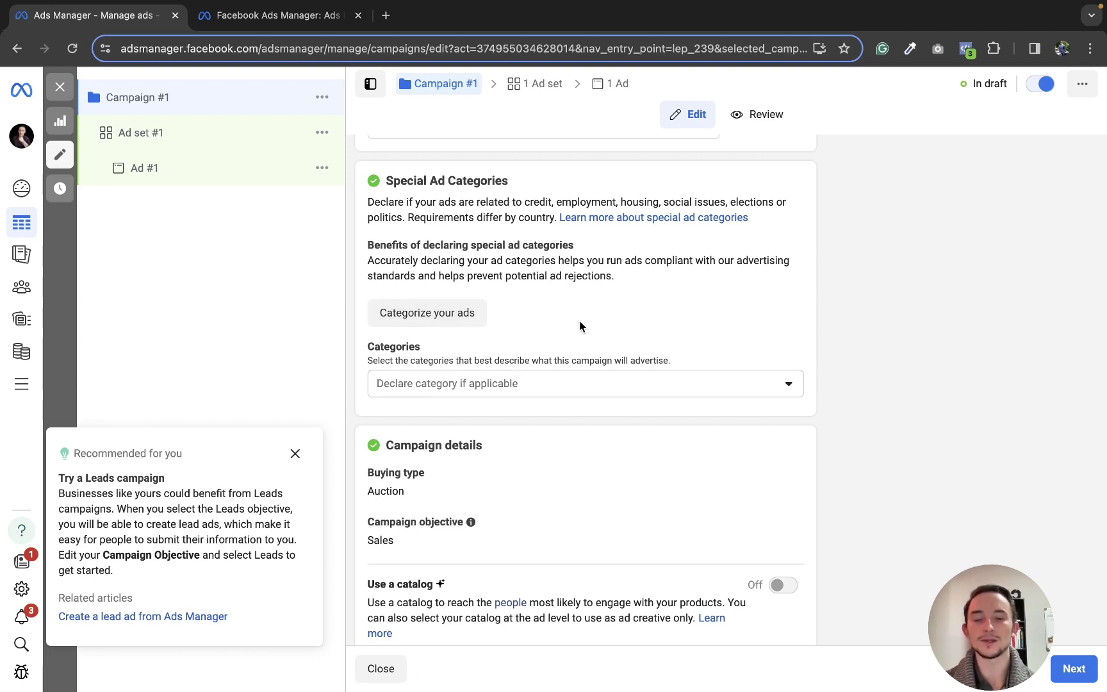
{"action": "scroll", "coordinate": [580, 321], "scroll_direction": "down", "scroll_amount": 4}
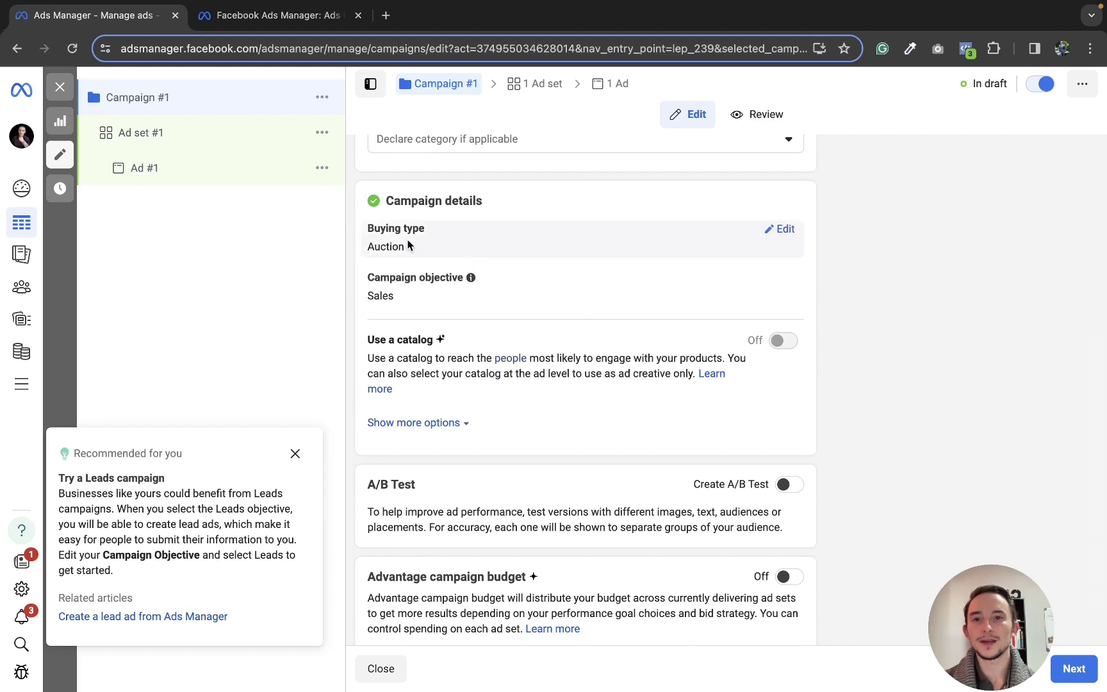
{"action": "scroll", "coordinate": [606, 274], "scroll_direction": "down", "scroll_amount": 1}
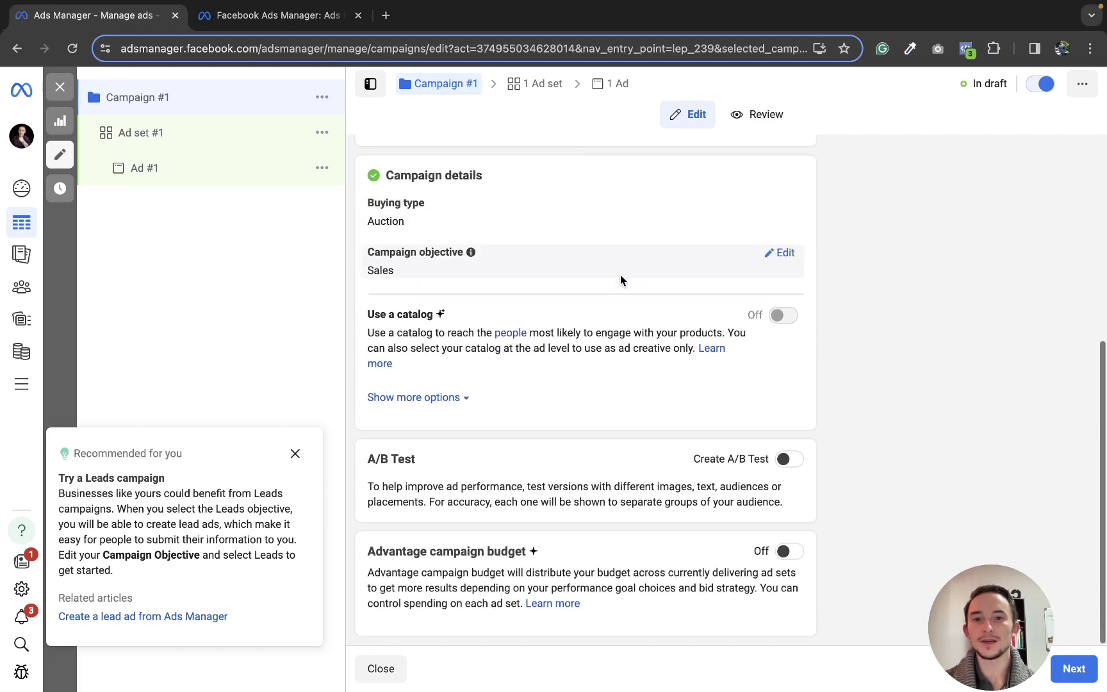
- Add a campaign spending limit, then remove it so none is set
{"action": "left_click", "coordinate": [445, 398]}
{"action": "scroll", "coordinate": [583, 364], "scroll_direction": "down", "scroll_amount": 1}
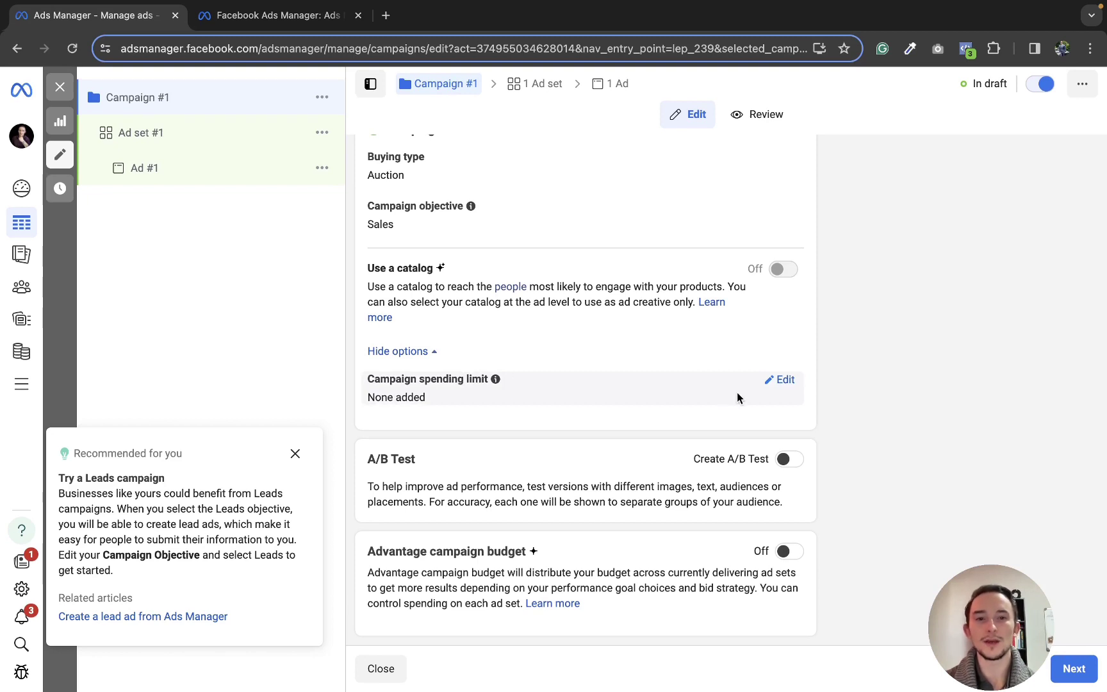
{"action": "left_click", "coordinate": [793, 382]}
{"action": "left_click", "coordinate": [394, 404]}
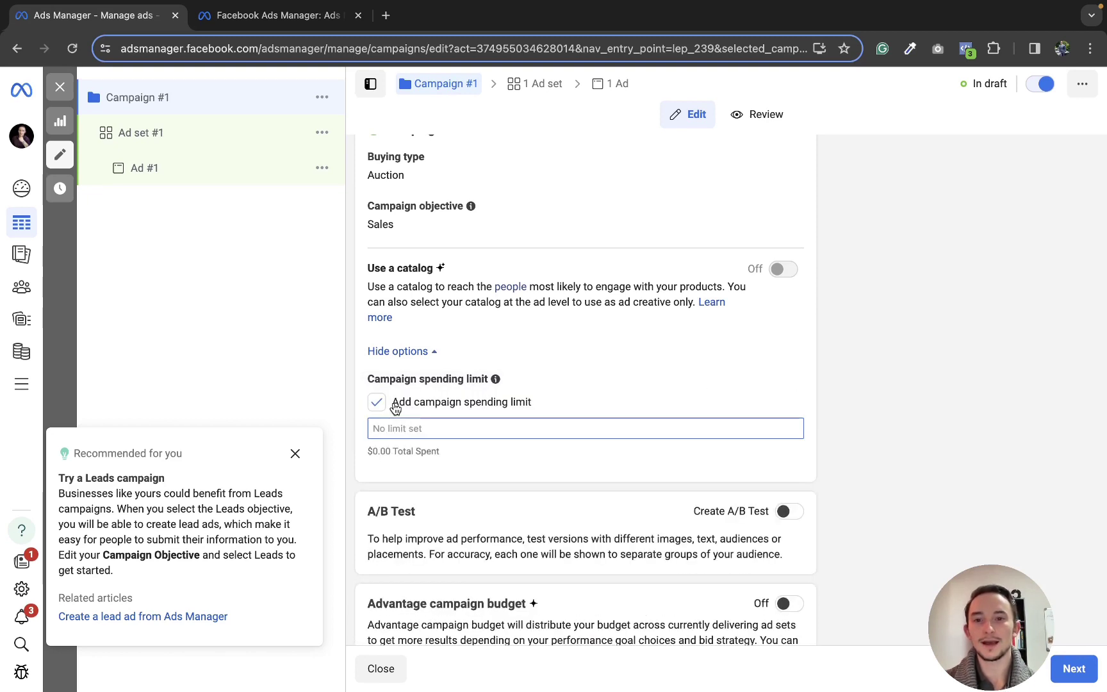
{"action": "left_click", "coordinate": [415, 402]}
{"action": "scroll", "coordinate": [569, 361], "scroll_direction": "down", "scroll_amount": 1}
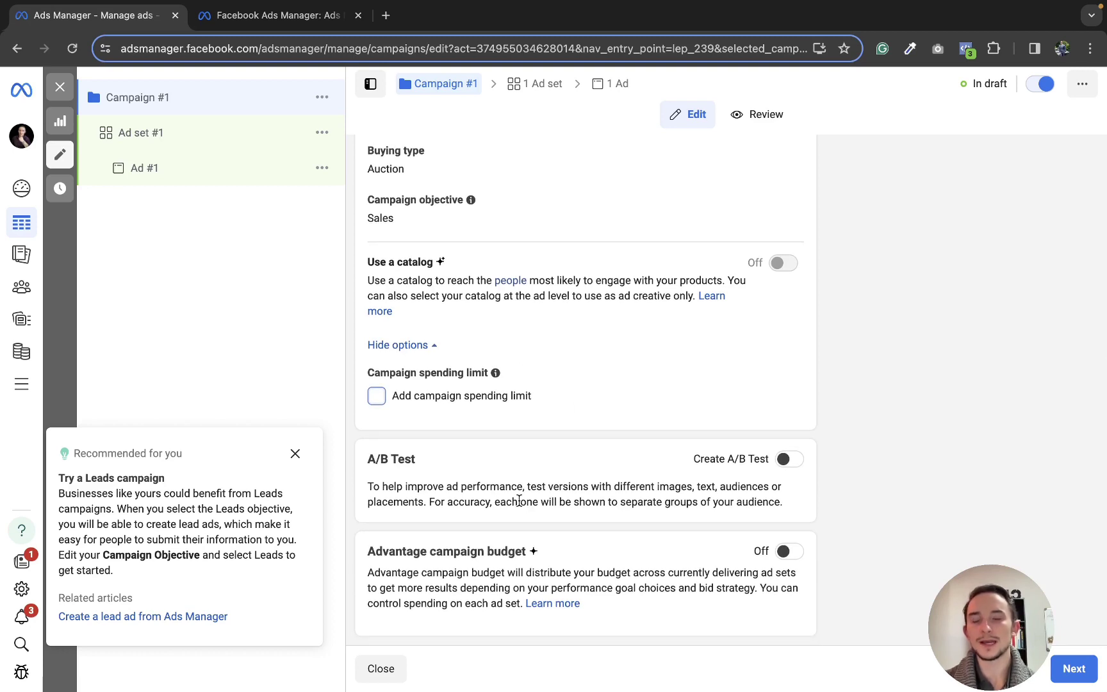
- Leave A/B testing off and enable Advantage campaign budget at $20.00 CAD daily
{"action": "left_click", "coordinate": [789, 459]}
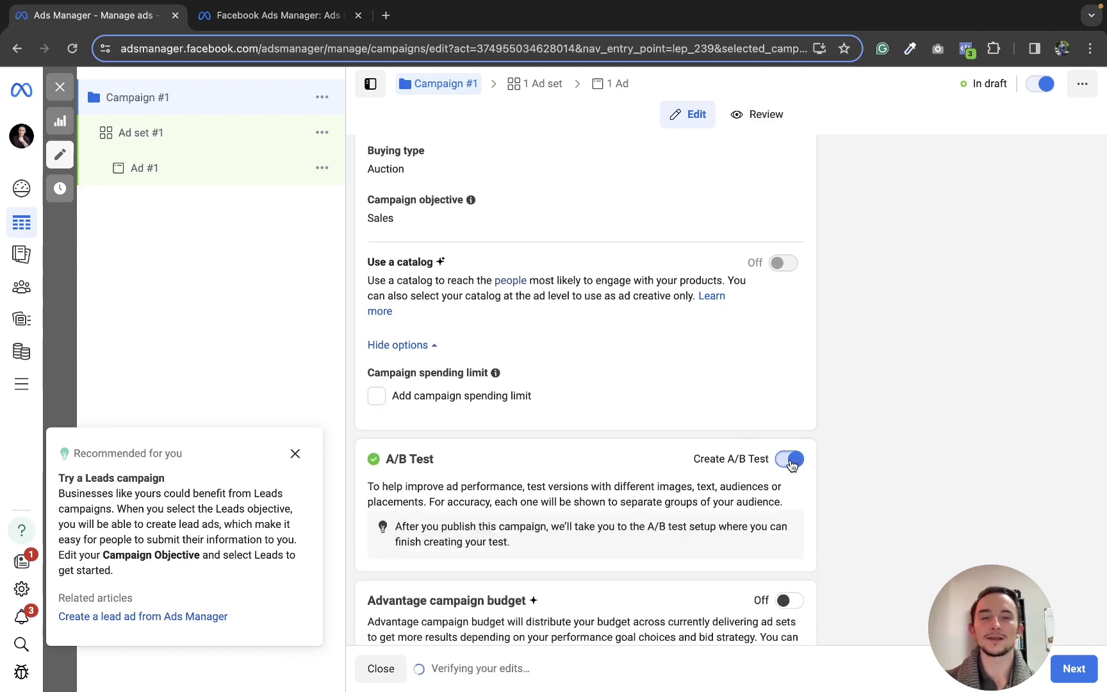
{"action": "left_click", "coordinate": [790, 460]}
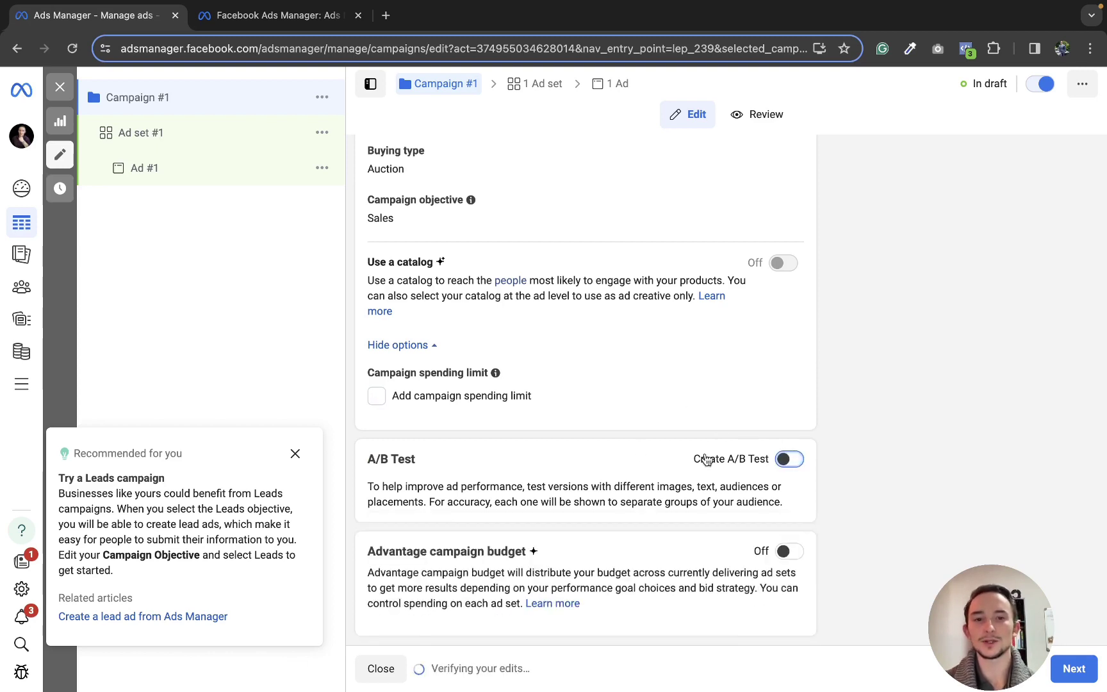
{"action": "left_click", "coordinate": [790, 551]}
{"action": "scroll", "coordinate": [643, 488], "scroll_direction": "down", "scroll_amount": 2}
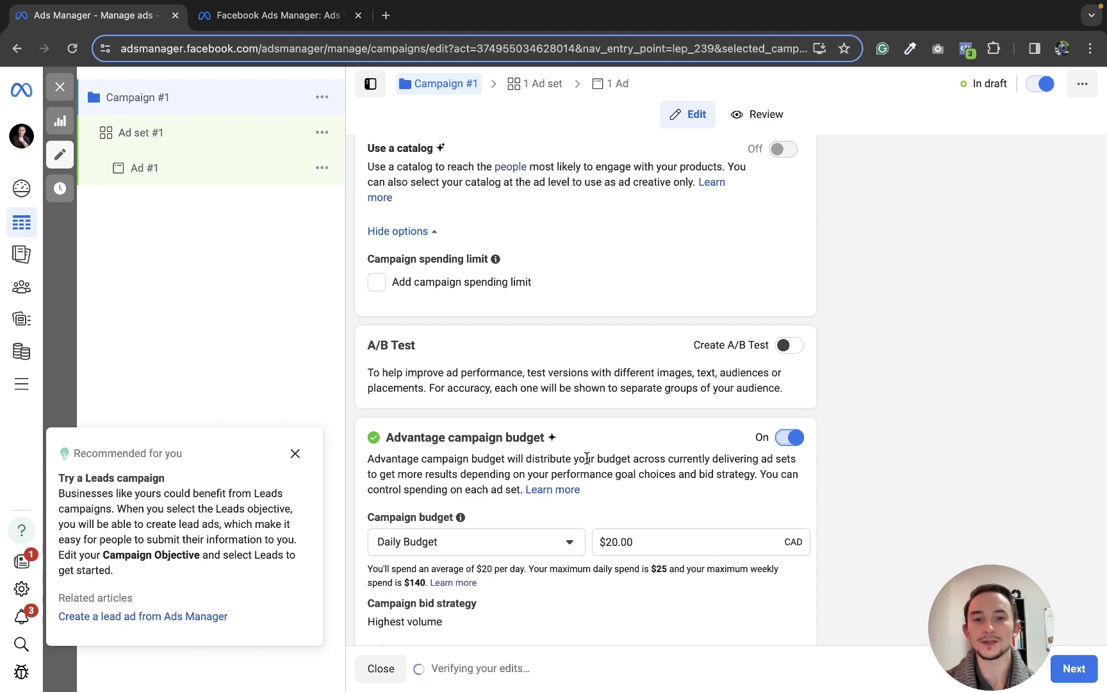
{"action": "scroll", "coordinate": [652, 427], "scroll_direction": "down", "scroll_amount": 2}
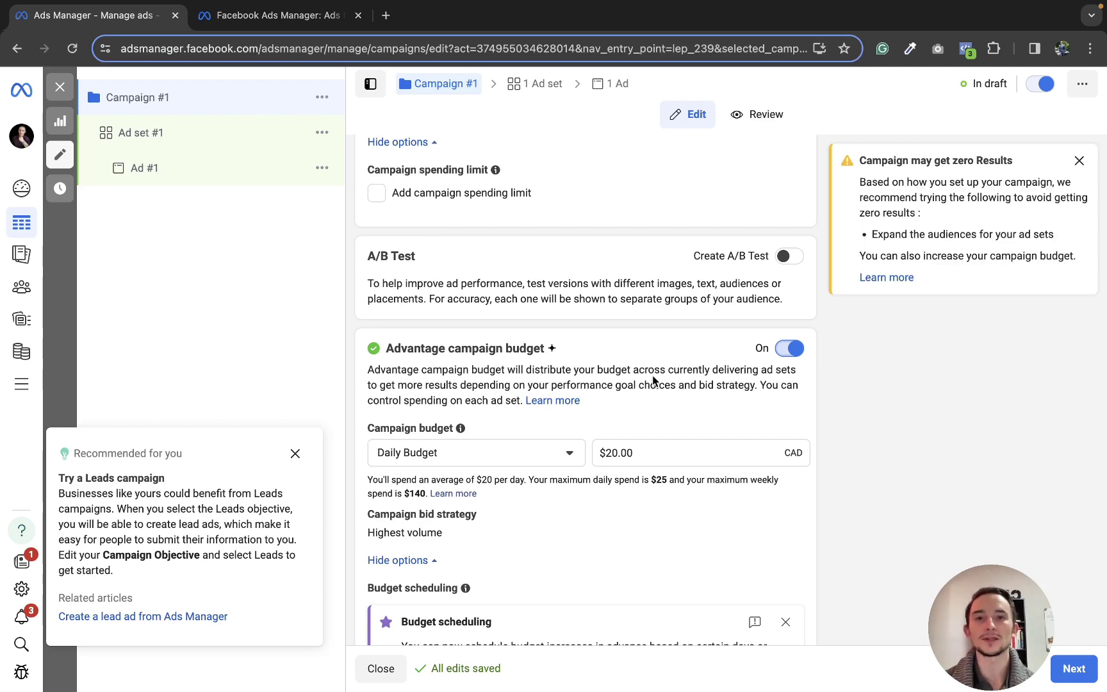
- Switch the budget to Lifetime and back to Daily, confirming the $25.00 CAD amount
{"action": "scroll", "coordinate": [651, 358], "scroll_direction": "down", "scroll_amount": 3}
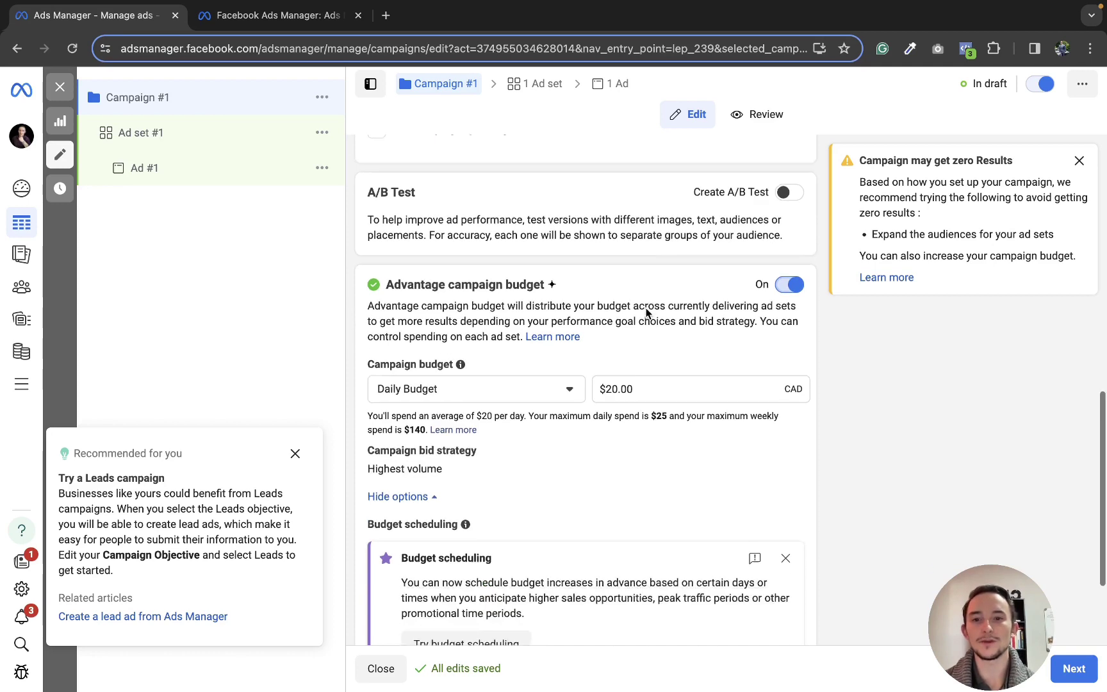
{"action": "left_click", "coordinate": [510, 322]}
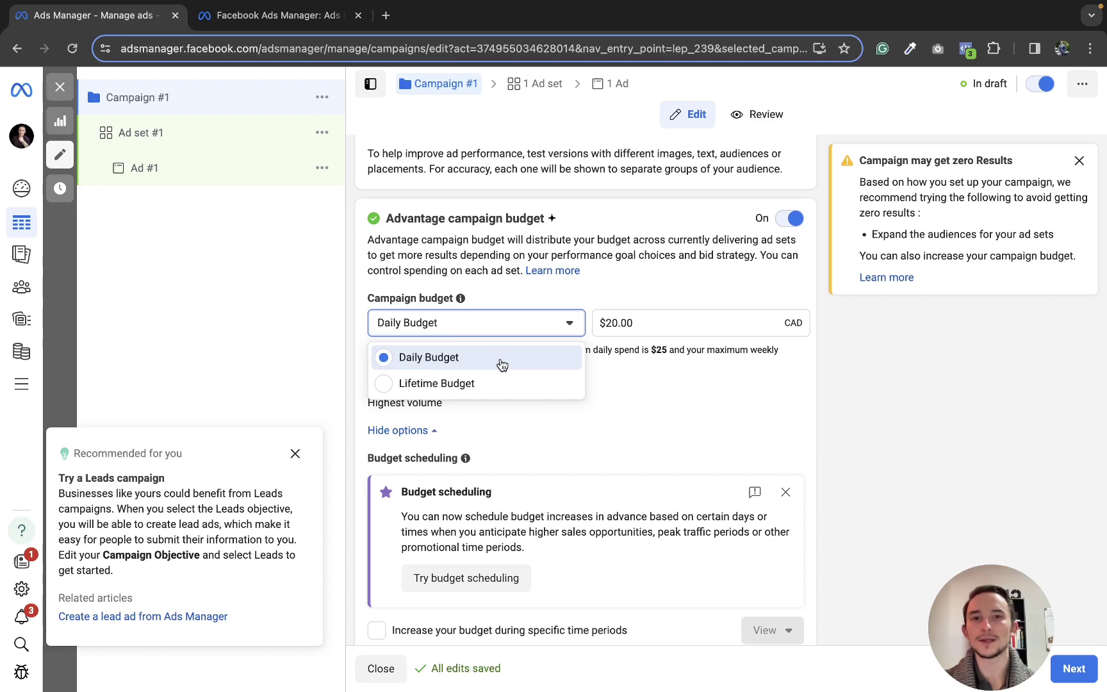
{"action": "left_click", "coordinate": [482, 383]}
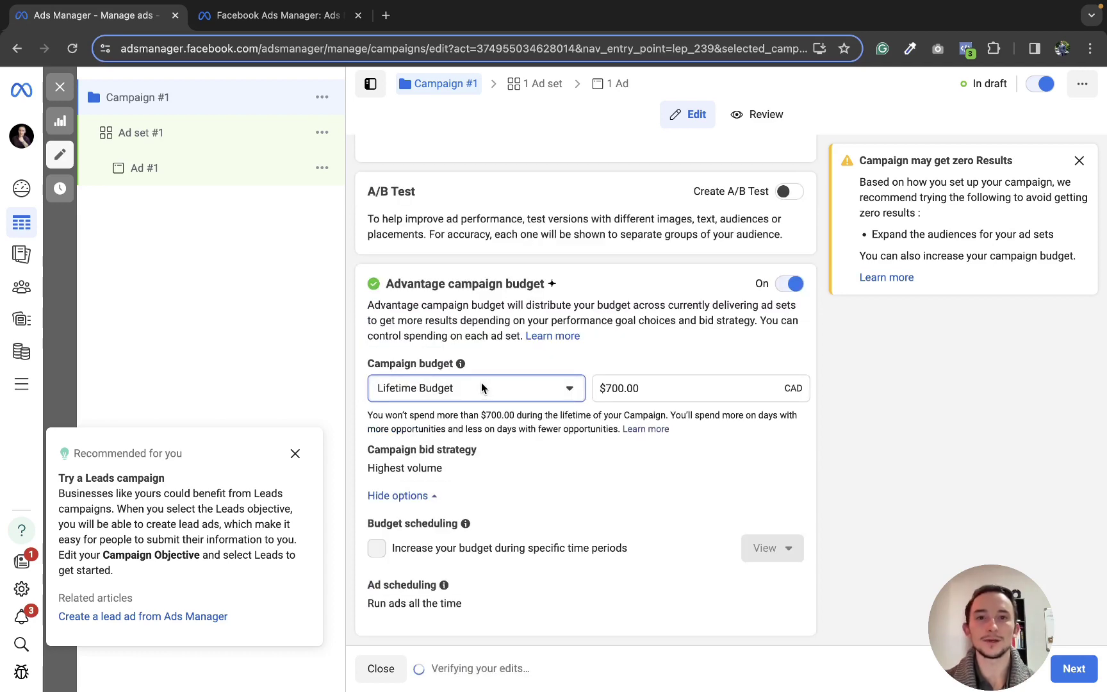
{"action": "left_click", "coordinate": [481, 386]}
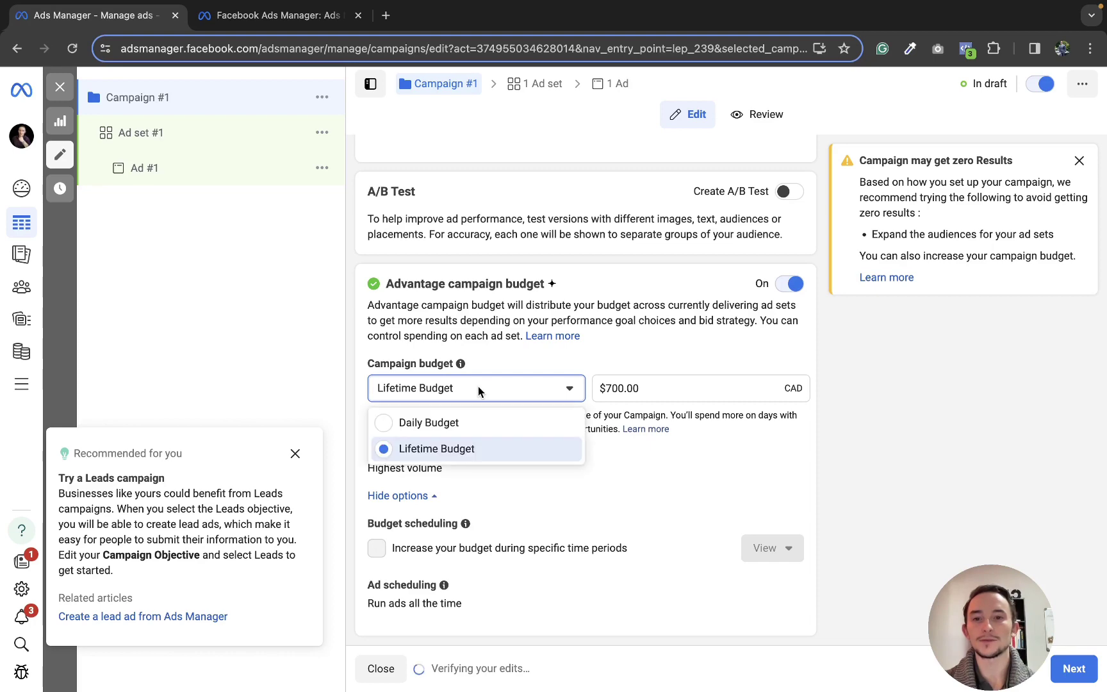
{"action": "left_click", "coordinate": [439, 423]}
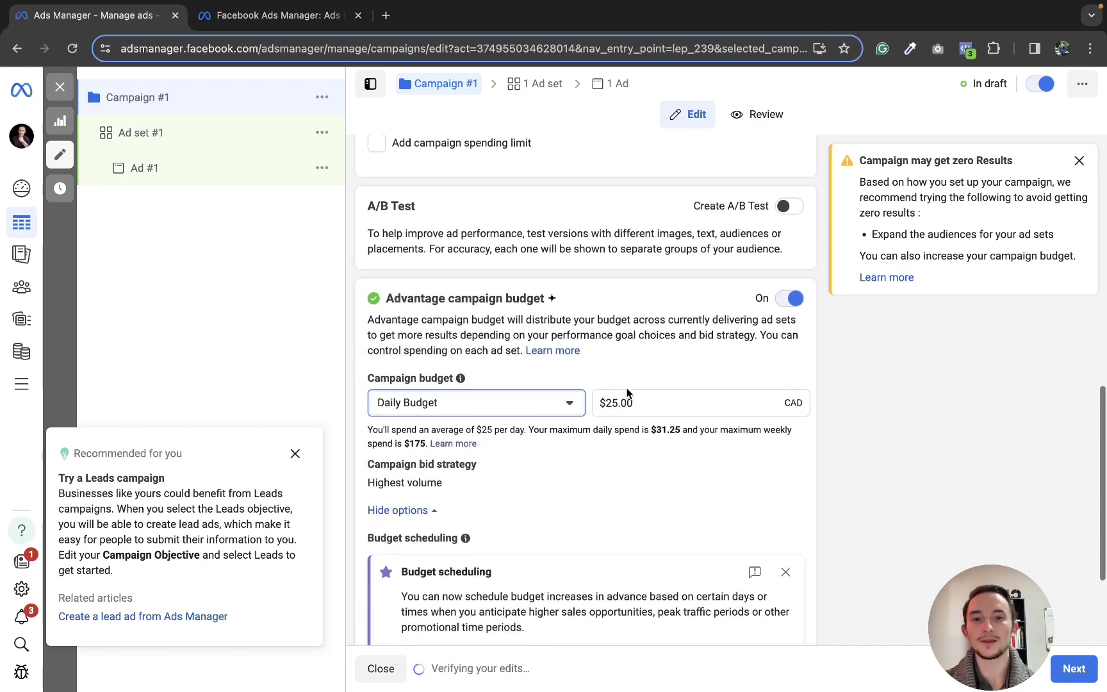
{"action": "left_click", "coordinate": [641, 400]}
{"action": "scroll", "coordinate": [597, 448], "scroll_direction": "down", "scroll_amount": 2}
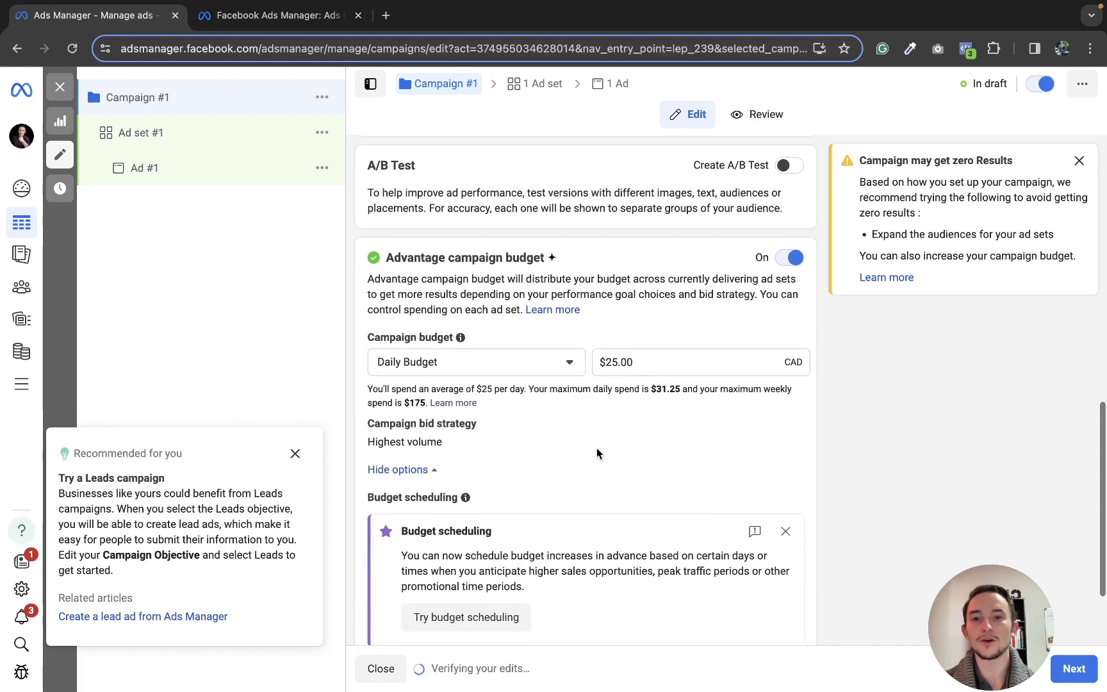
{"action": "scroll", "coordinate": [562, 390], "scroll_direction": "down", "scroll_amount": 1}
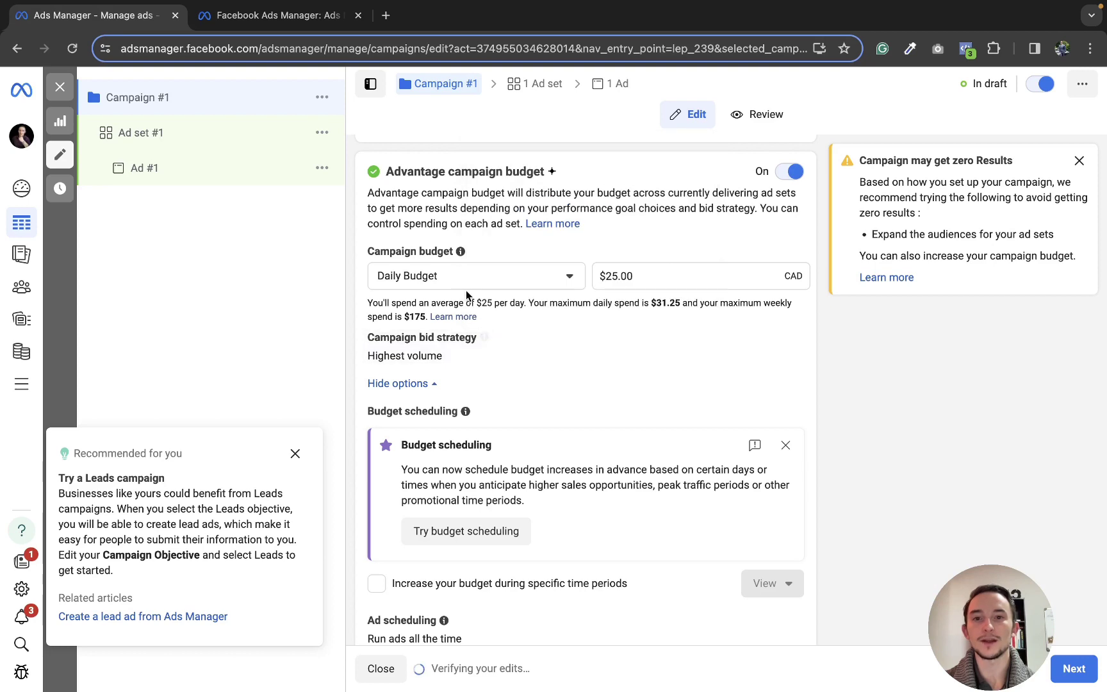
{"action": "left_click_drag", "start_coordinate": [637, 276], "coordinate": [597, 277]}
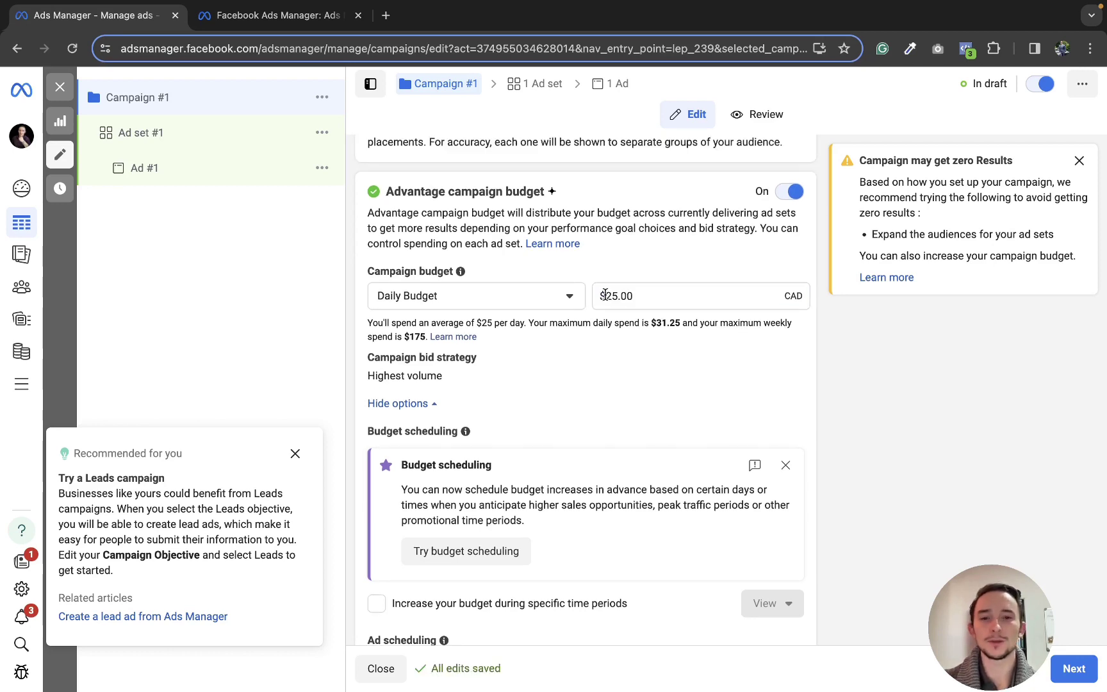
{"action": "left_click_drag", "start_coordinate": [605, 294], "coordinate": [645, 295]}
{"action": "left_click", "coordinate": [824, 331]}
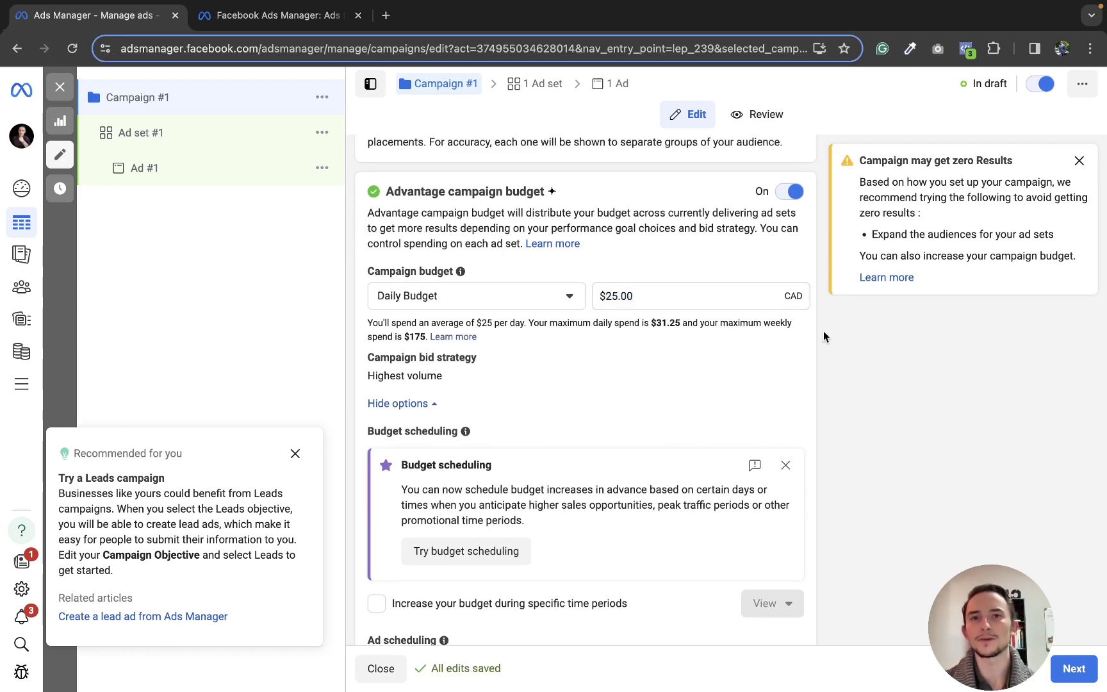
{"action": "scroll", "coordinate": [823, 337], "scroll_direction": "down", "scroll_amount": 2}
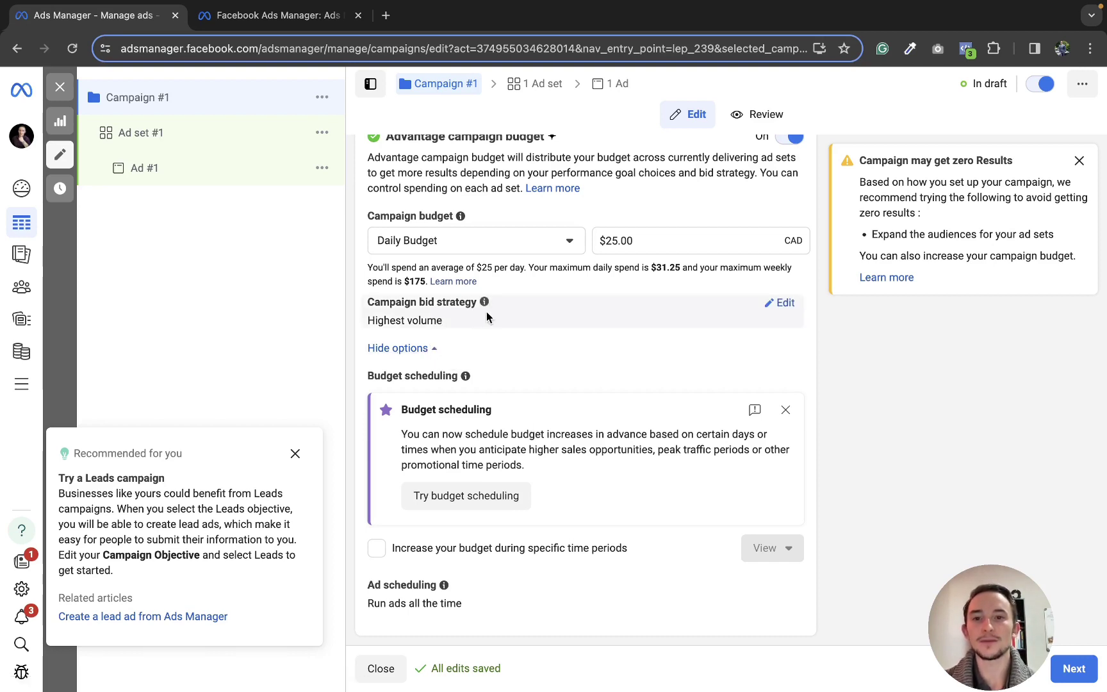
- Try the Cost per result goal bid strategy, then revert to Highest volume, accepting the amount reset
{"action": "left_click", "coordinate": [779, 304]}
{"action": "left_click", "coordinate": [452, 332]}
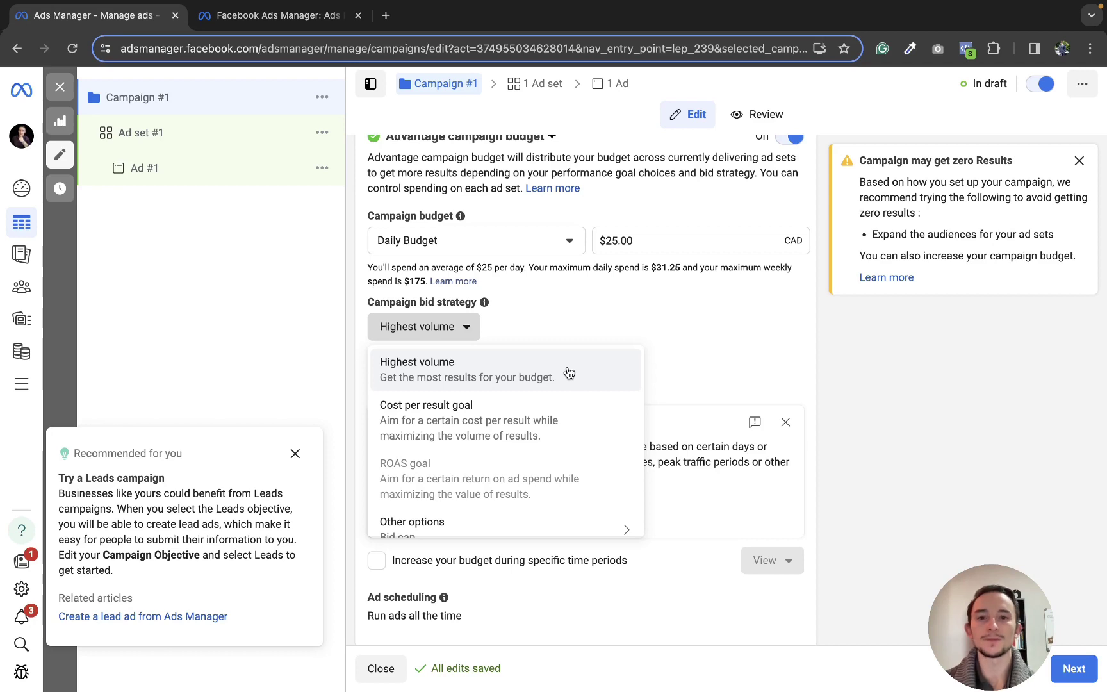
{"action": "scroll", "coordinate": [558, 406], "scroll_direction": "down", "scroll_amount": 1}
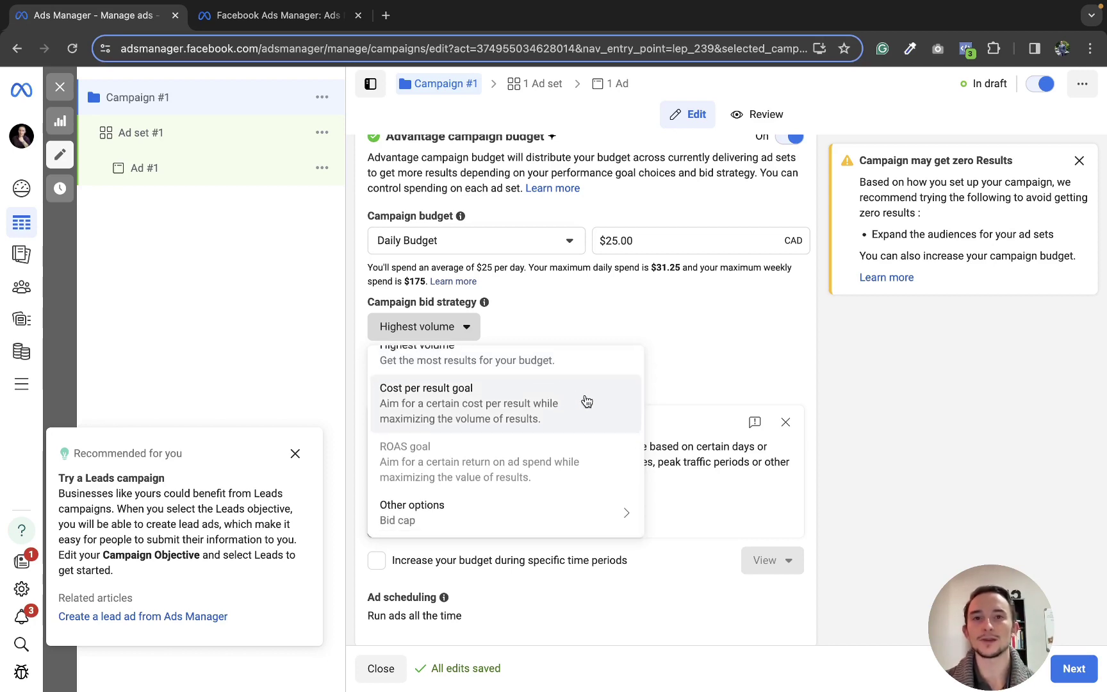
{"action": "scroll", "coordinate": [560, 376], "scroll_direction": "up", "scroll_amount": 1}
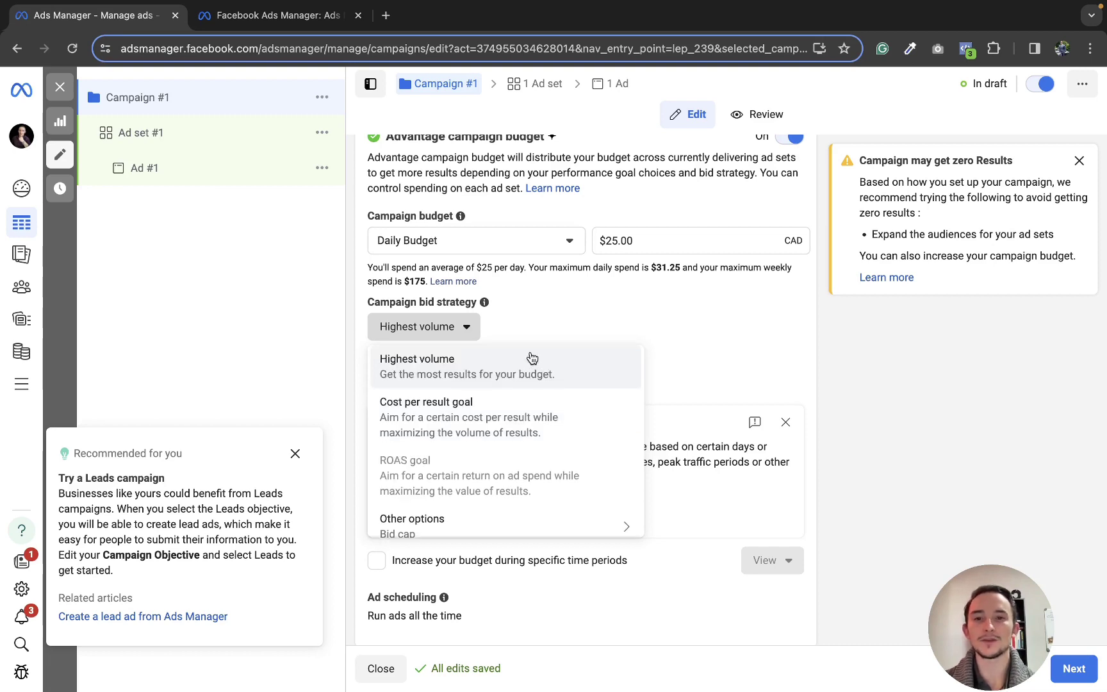
{"action": "scroll", "coordinate": [551, 410], "scroll_direction": "down", "scroll_amount": 1}
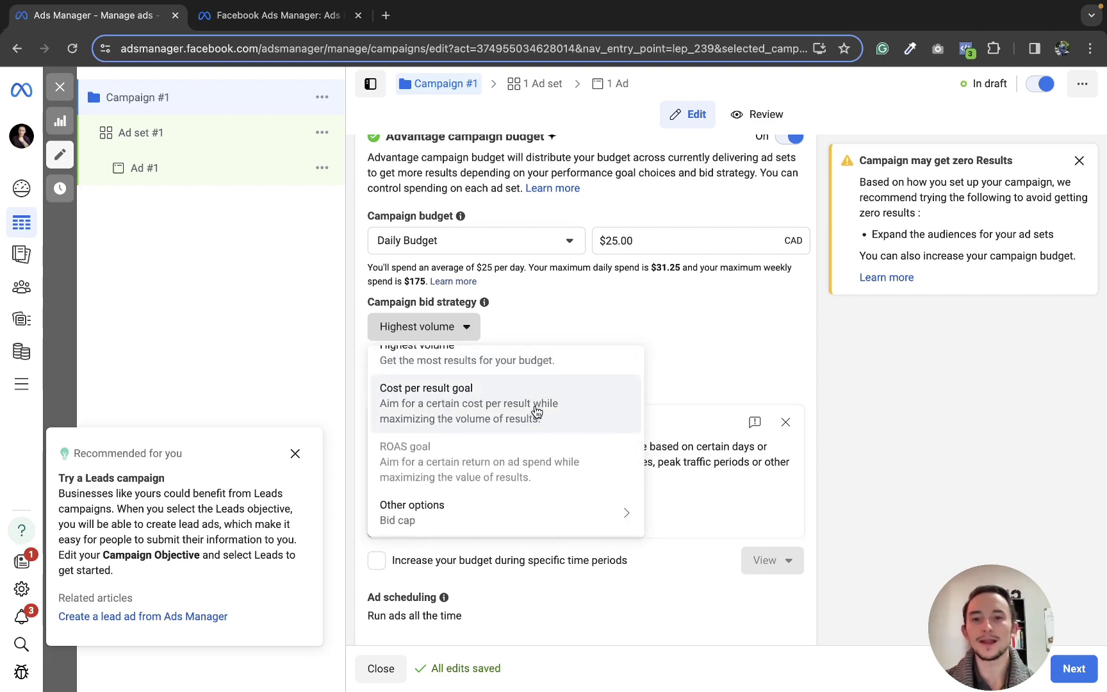
{"action": "left_click", "coordinate": [563, 406]}
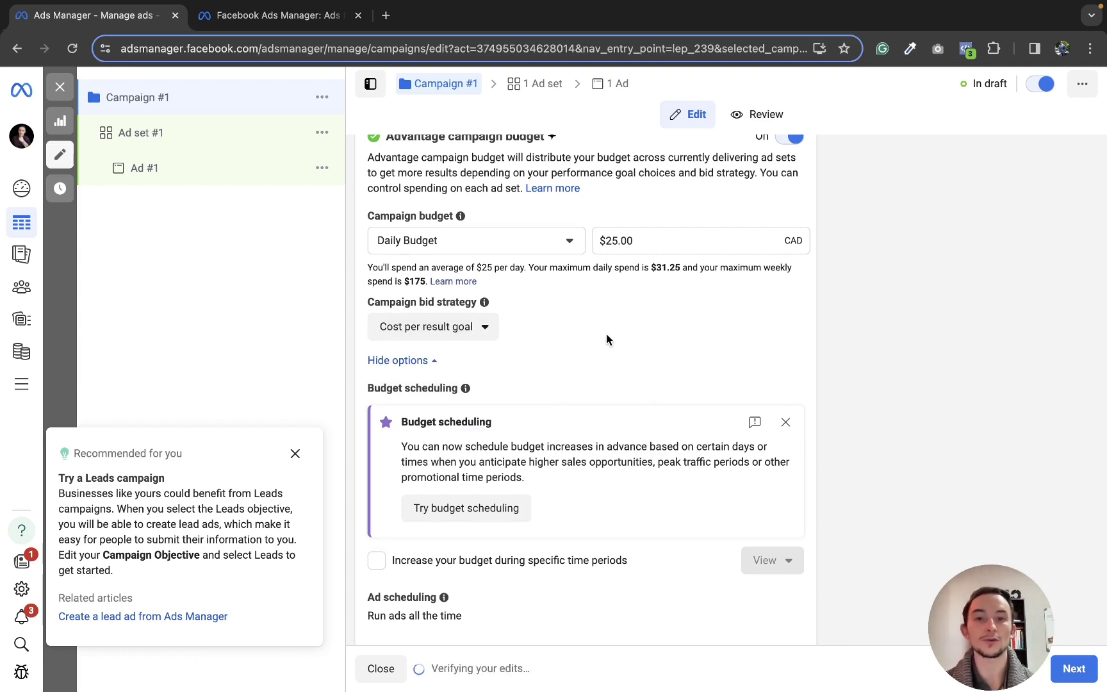
{"action": "left_click", "coordinate": [497, 332]}
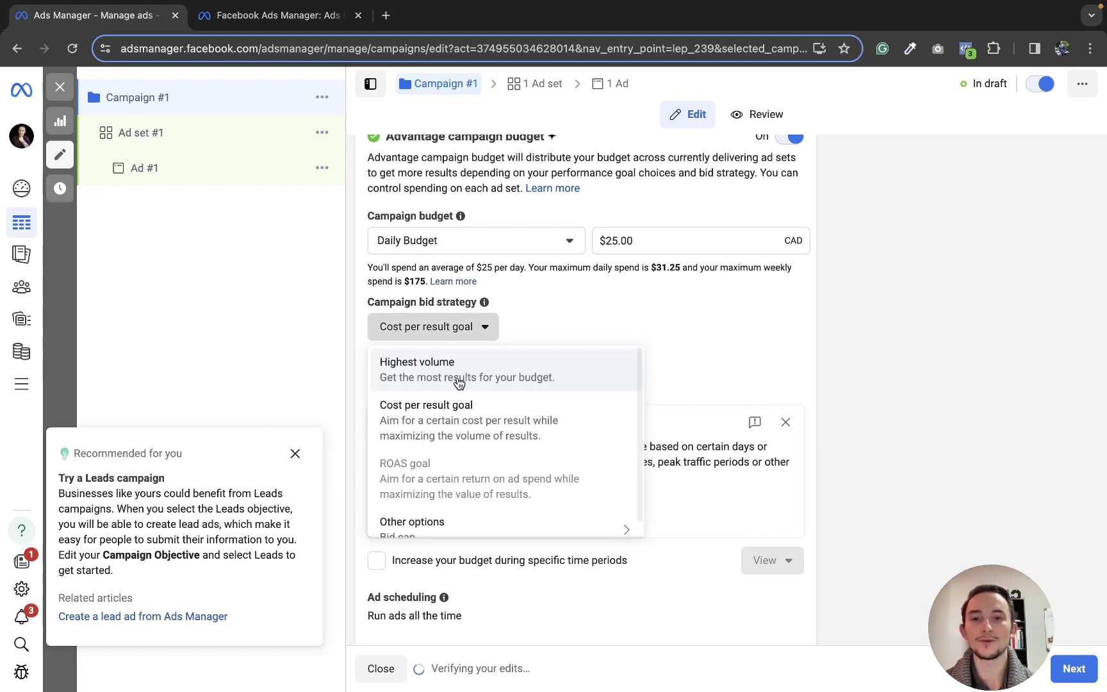
{"action": "scroll", "coordinate": [458, 382], "scroll_direction": "down", "scroll_amount": 1}
{"action": "mouse_move", "coordinate": [433, 456]}
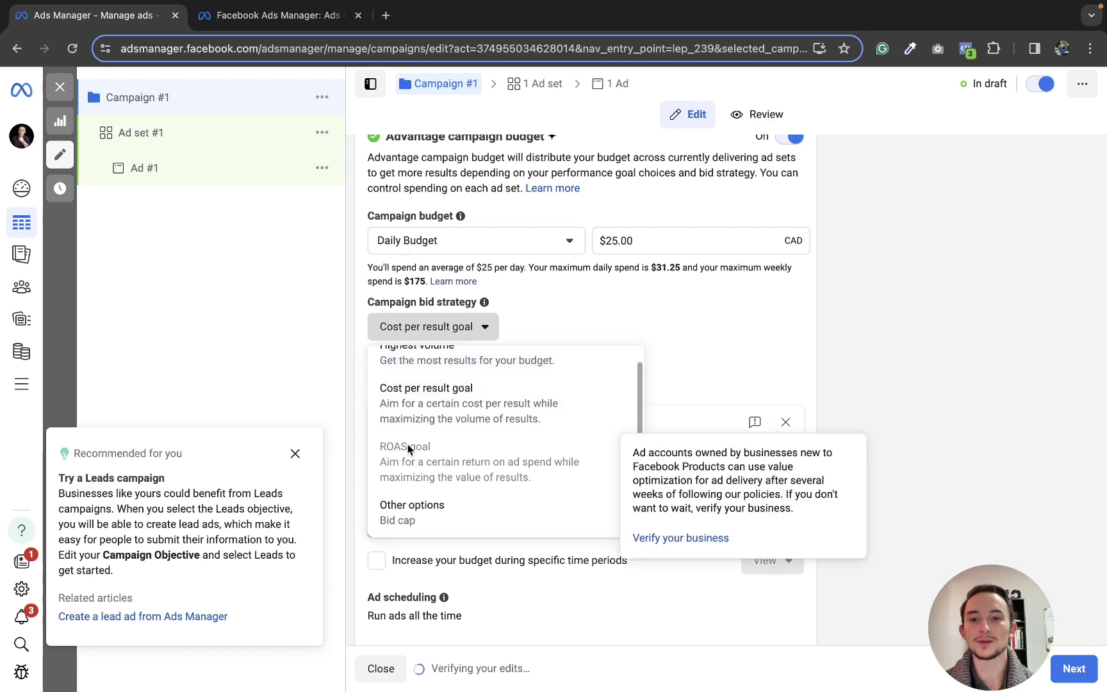
{"action": "scroll", "coordinate": [508, 454], "scroll_direction": "up", "scroll_amount": 1}
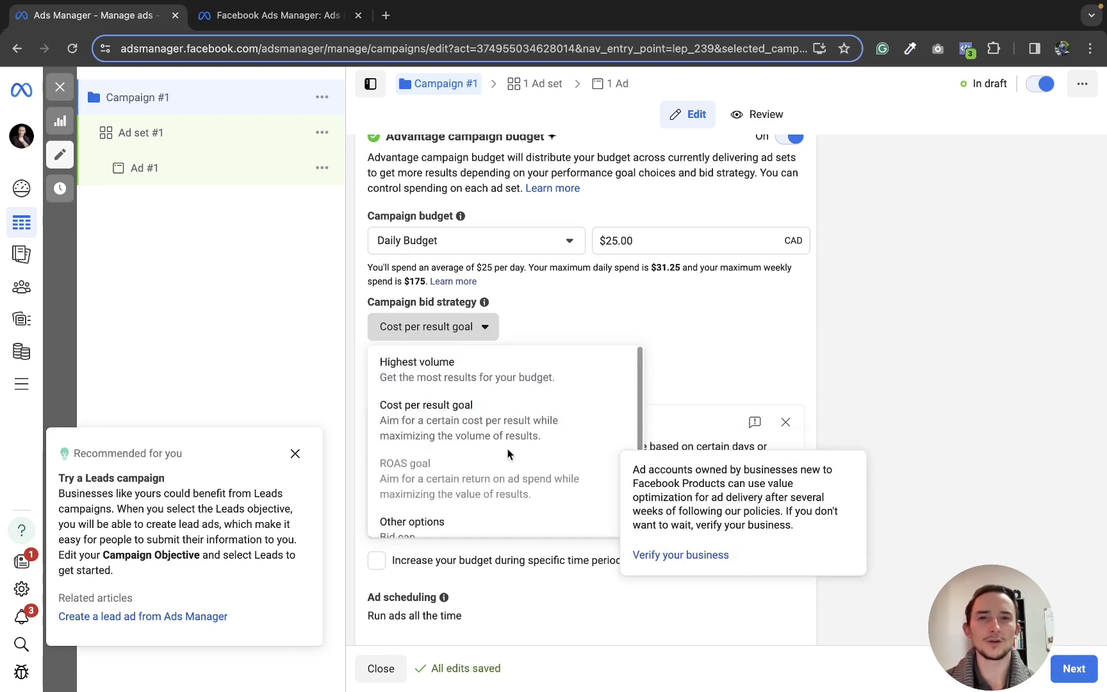
{"action": "left_click", "coordinate": [498, 376]}
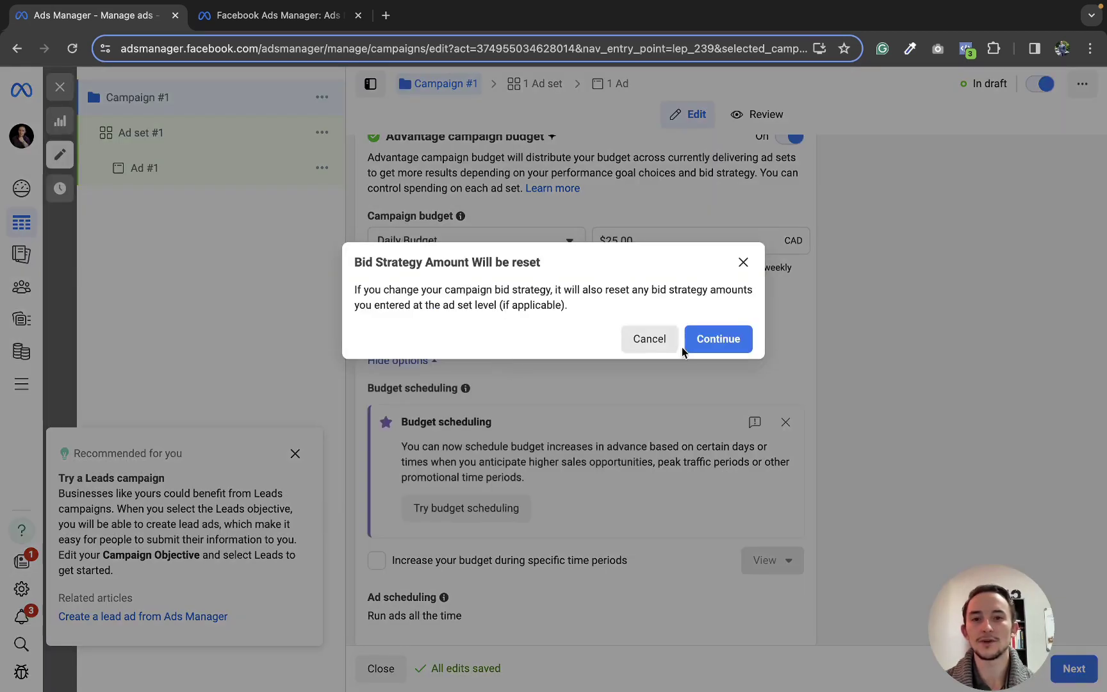
{"action": "left_click", "coordinate": [718, 339]}
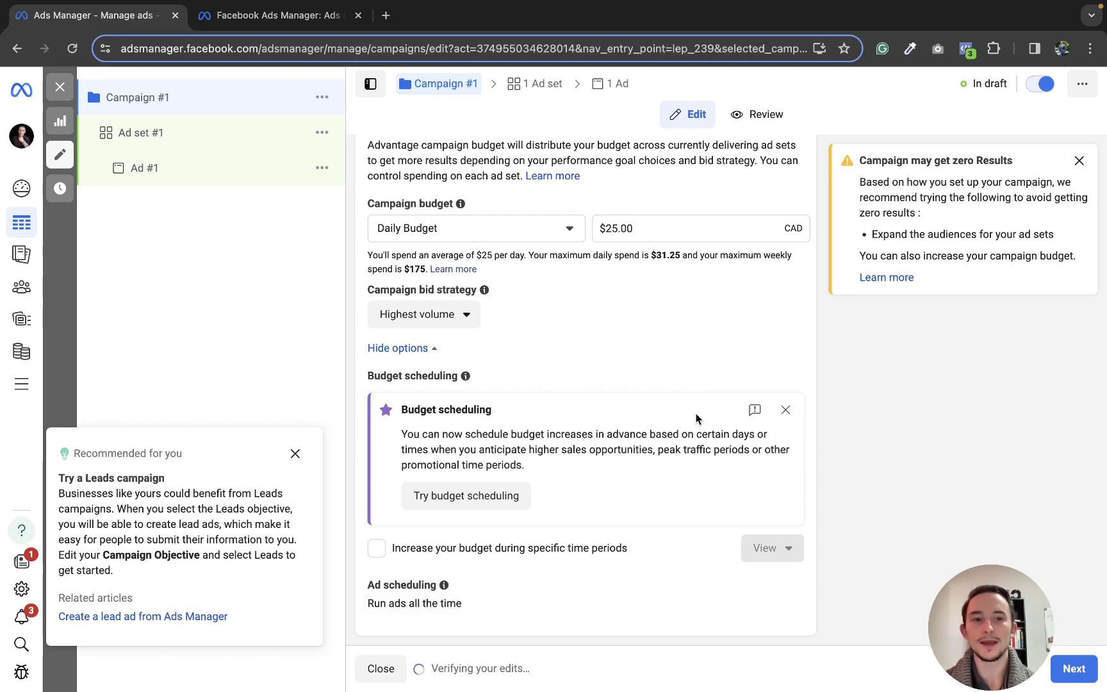
{"action": "left_click", "coordinate": [1082, 670]}
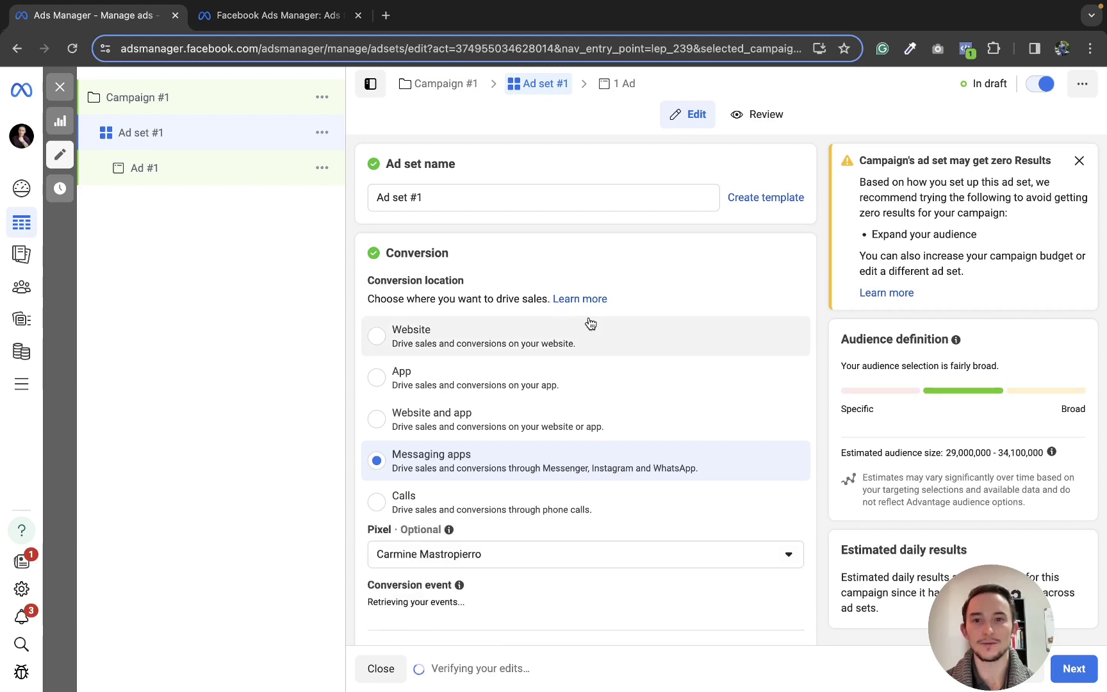
{"action": "scroll", "coordinate": [576, 320], "scroll_direction": "down", "scroll_amount": 3}
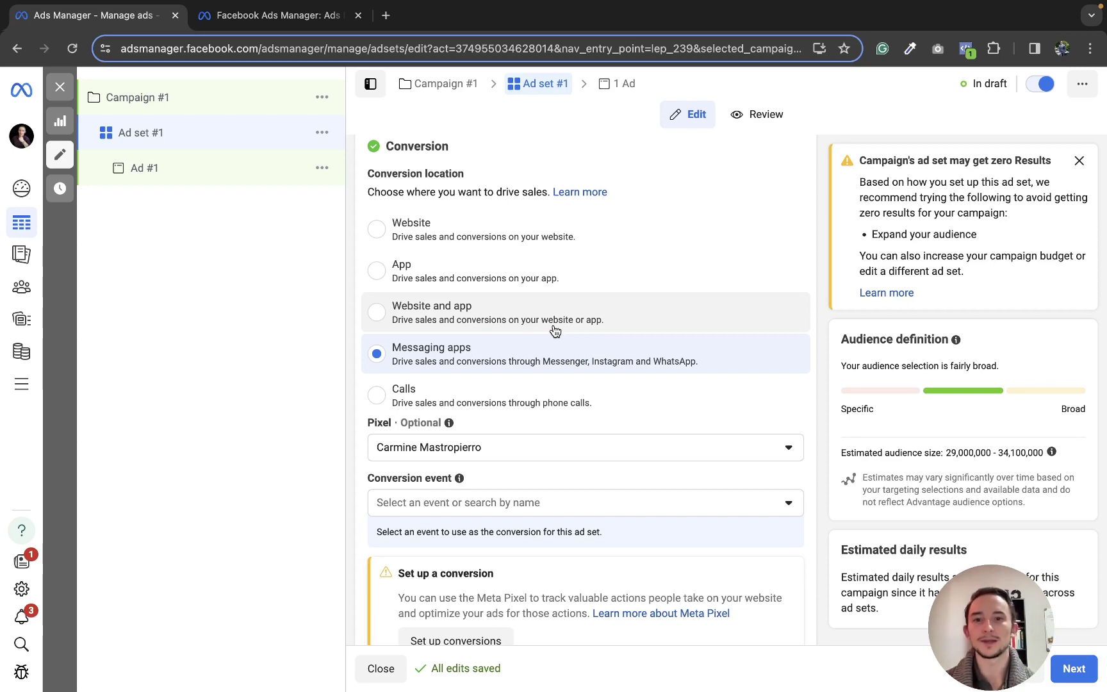
{"action": "left_click", "coordinate": [421, 313]}
{"action": "left_click", "coordinate": [402, 272]}
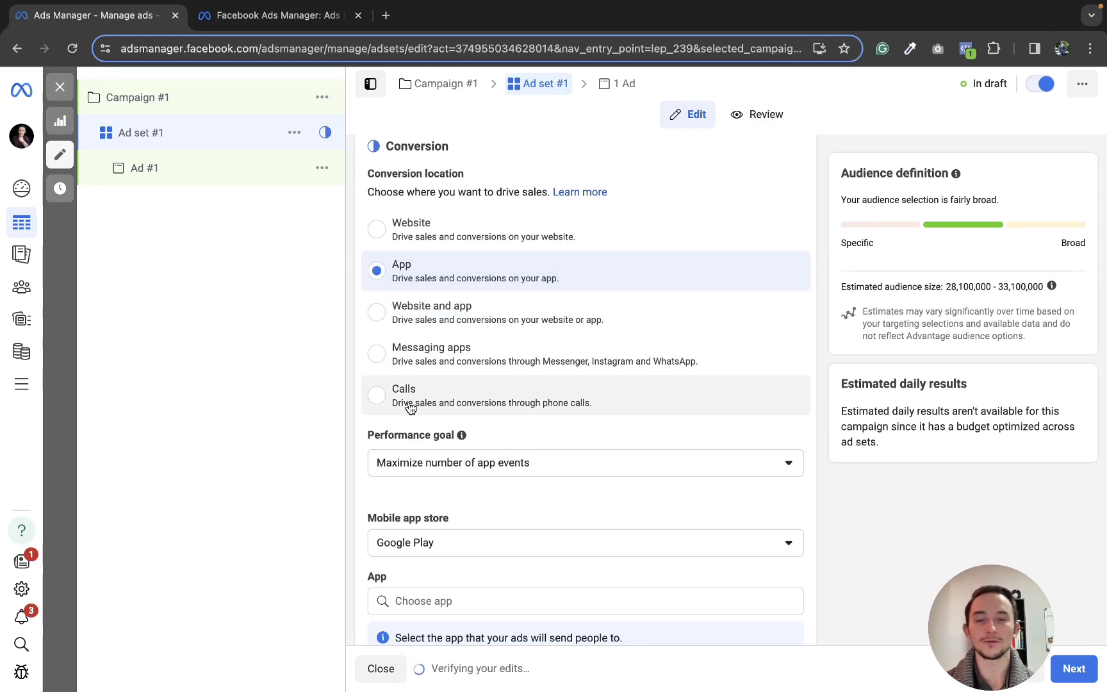
{"action": "left_click", "coordinate": [411, 237]}
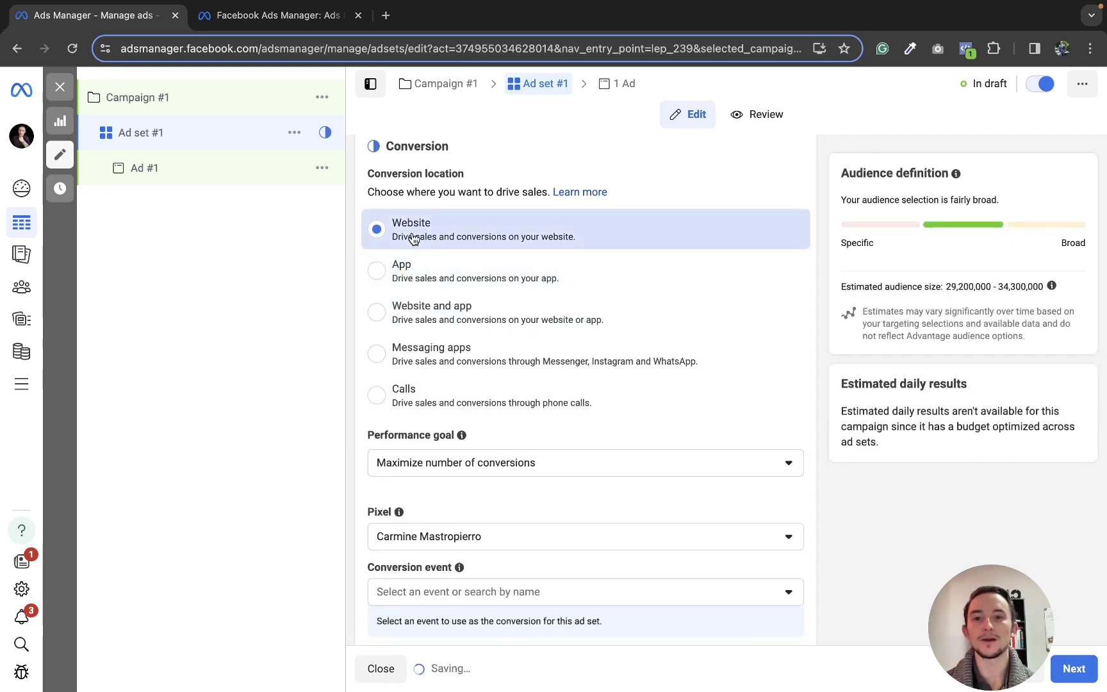
{"action": "scroll", "coordinate": [543, 277], "scroll_direction": "down", "scroll_amount": 2}
{"action": "scroll", "coordinate": [543, 276], "scroll_direction": "up", "scroll_amount": 1}
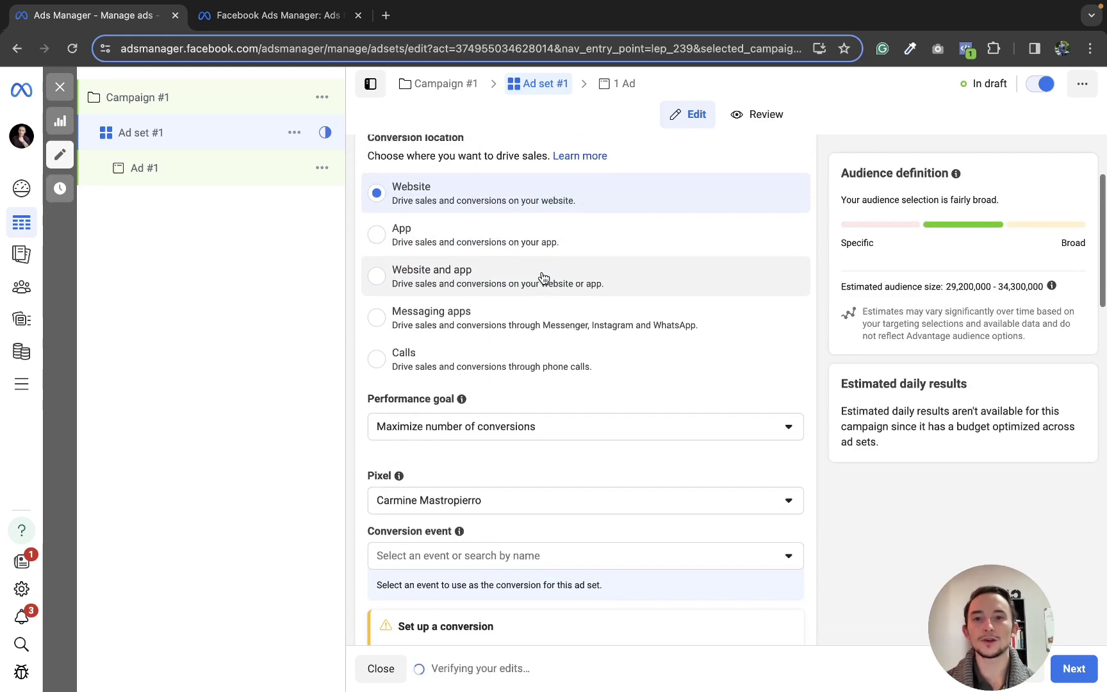
{"action": "scroll", "coordinate": [504, 209], "scroll_direction": "down", "scroll_amount": 5}
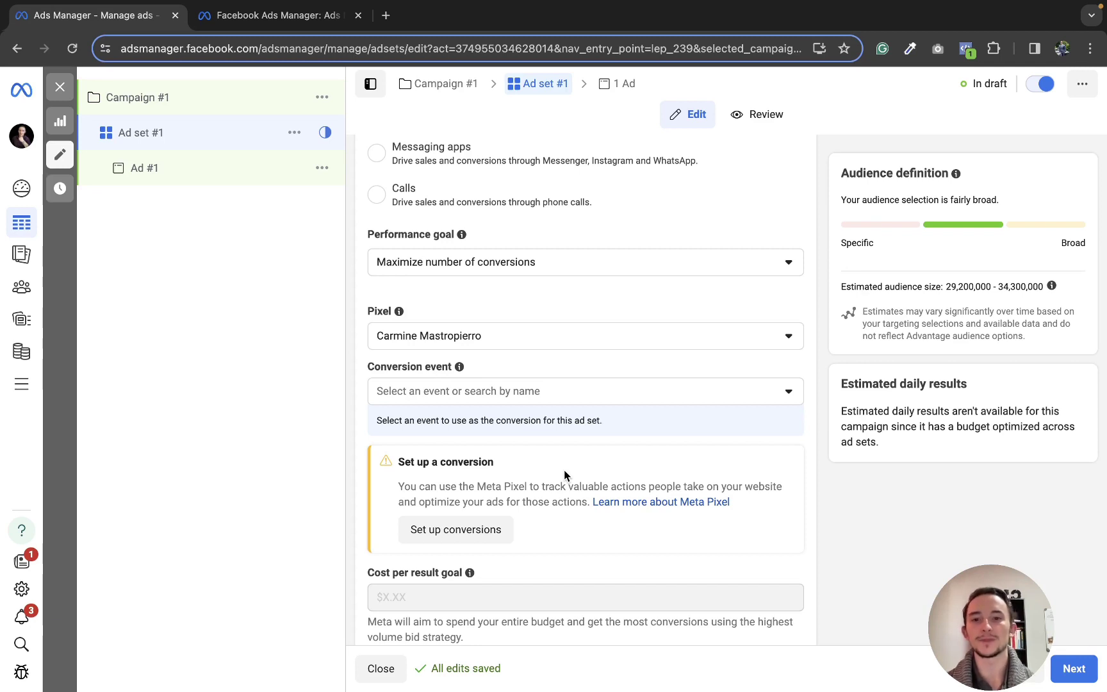
{"action": "scroll", "coordinate": [585, 436], "scroll_direction": "down", "scroll_amount": 2}
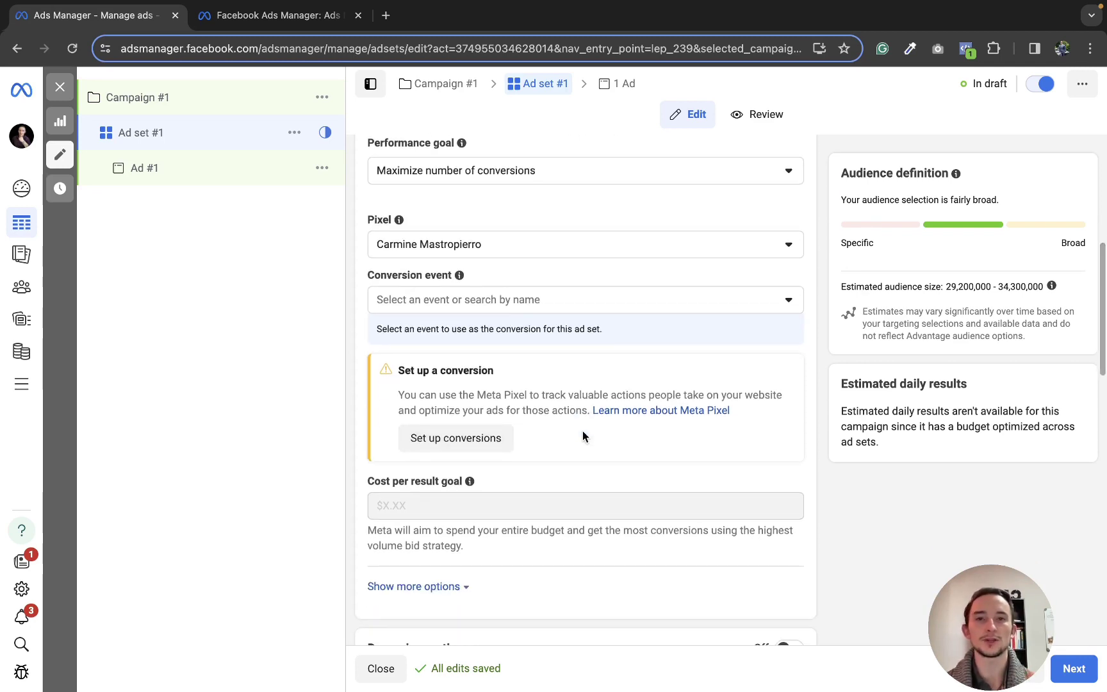
{"action": "scroll", "coordinate": [582, 324], "scroll_direction": "up", "scroll_amount": 2}
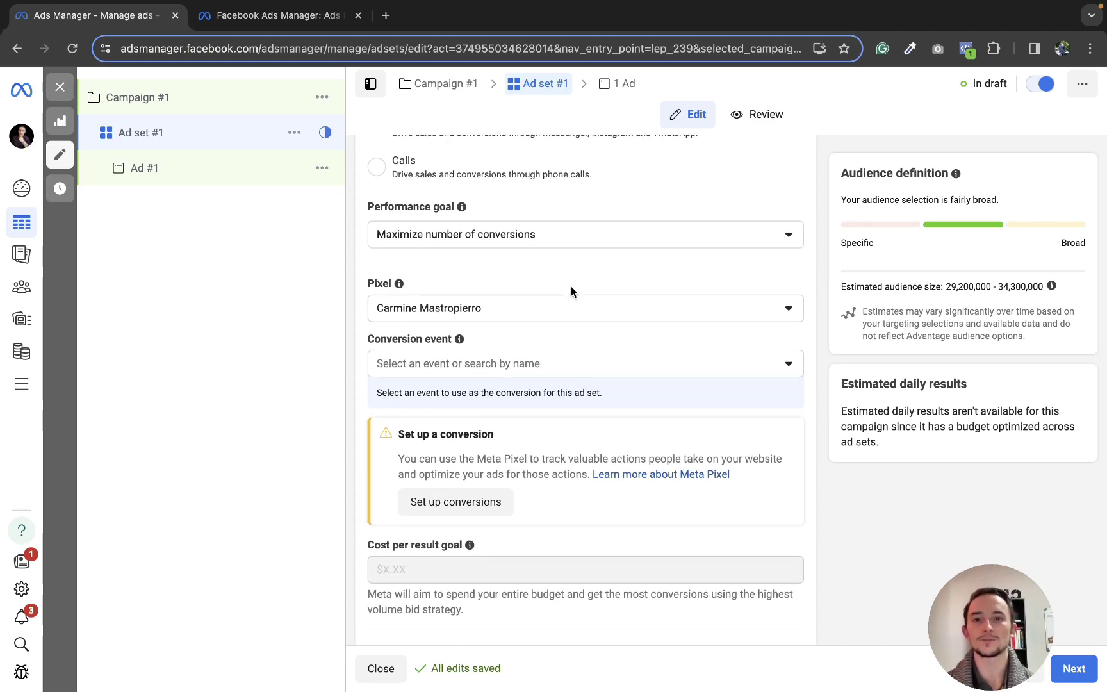
{"action": "scroll", "coordinate": [571, 286], "scroll_direction": "up", "scroll_amount": 2}
{"action": "scroll", "coordinate": [471, 298], "scroll_direction": "down", "scroll_amount": 3}
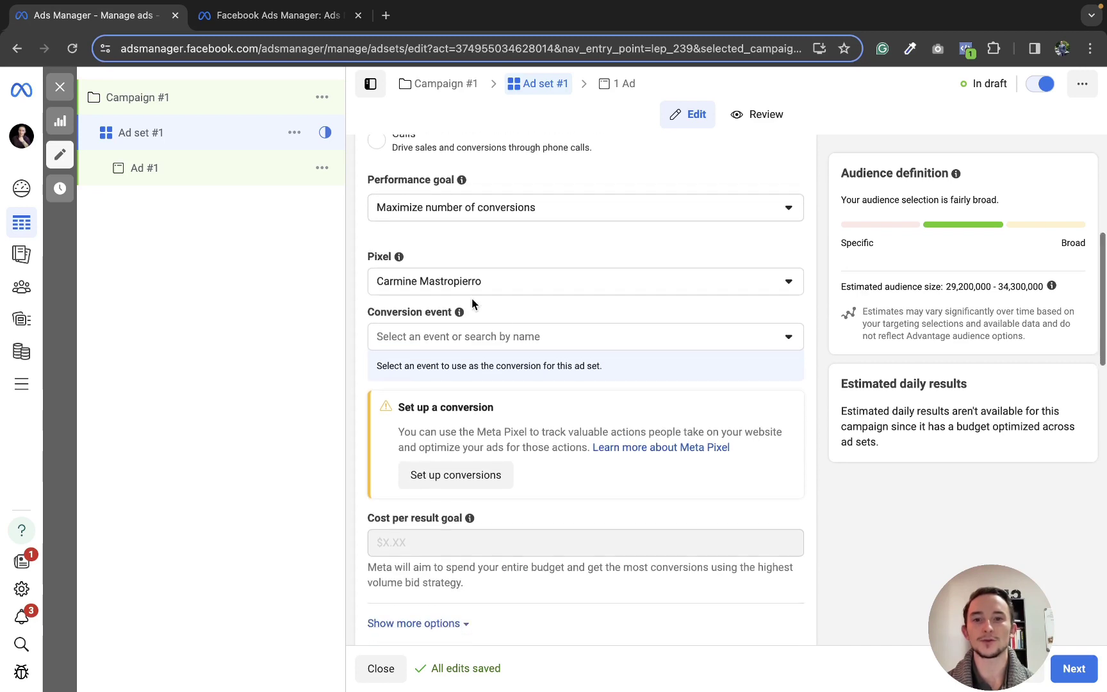
- Choose Purchase as Ad set #1's conversion event
{"action": "scroll", "coordinate": [524, 267], "scroll_direction": "down", "scroll_amount": 2}
{"action": "left_click", "coordinate": [474, 291]}
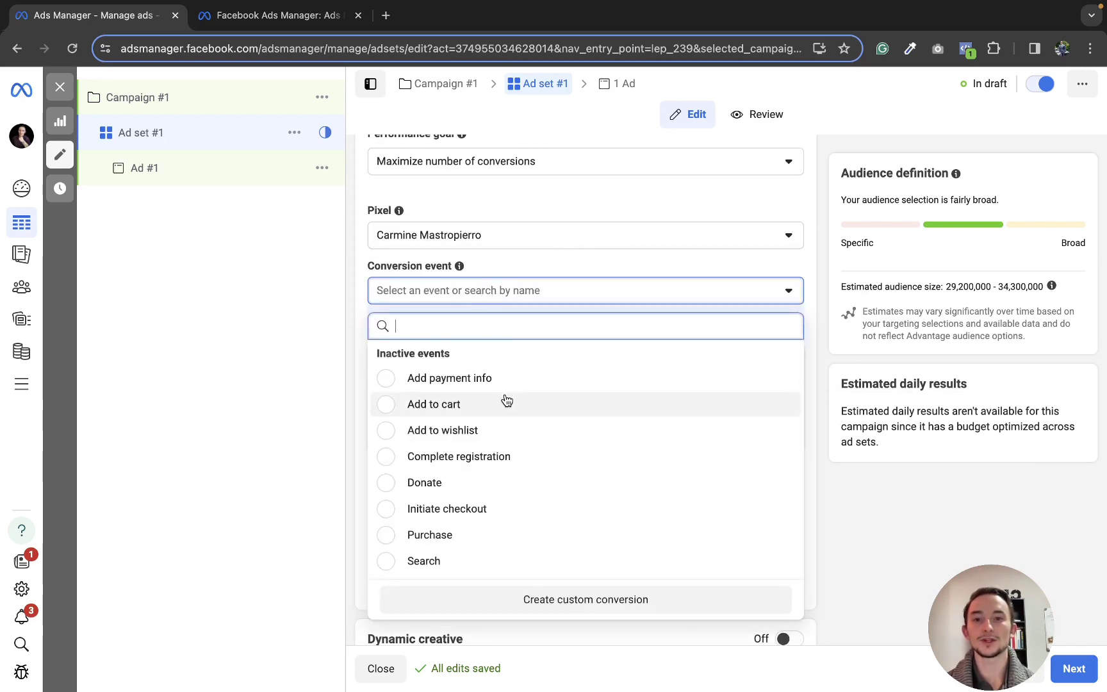
{"action": "mouse_move", "coordinate": [507, 401]}
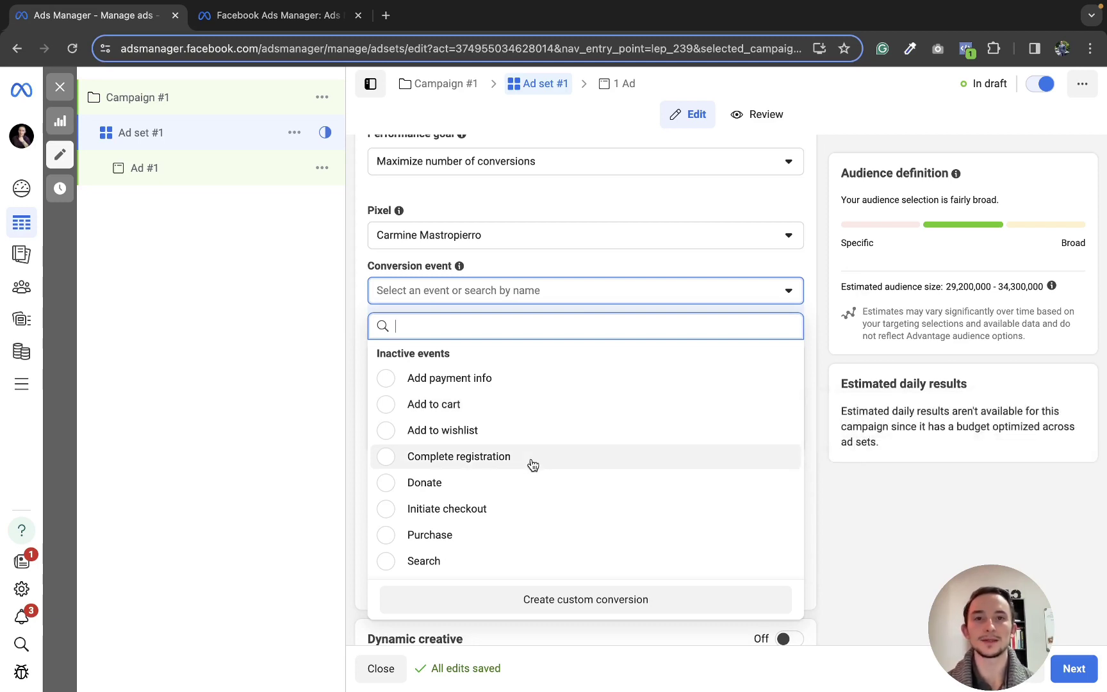
{"action": "mouse_move", "coordinate": [532, 464]}
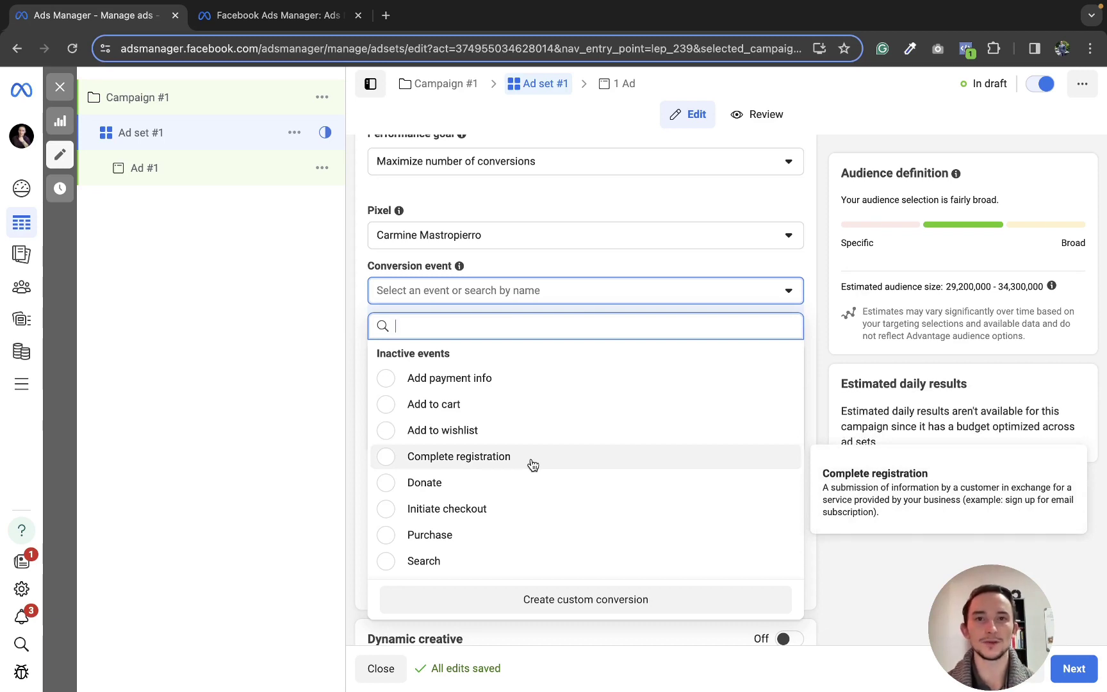
{"action": "scroll", "coordinate": [491, 480], "scroll_direction": "down", "scroll_amount": 4}
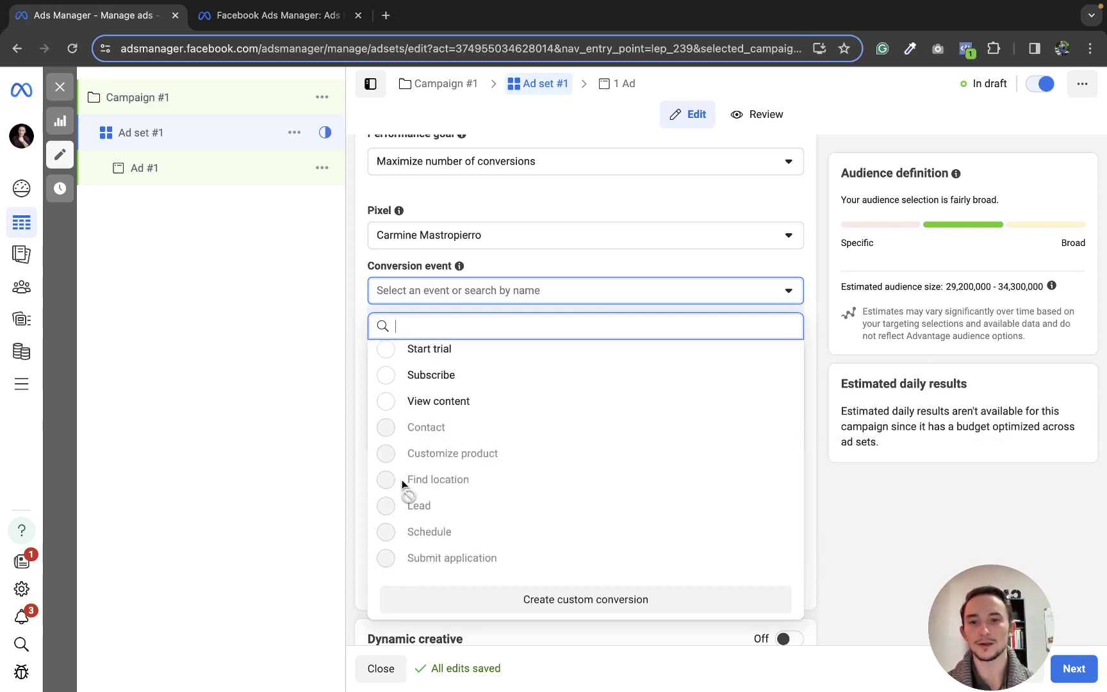
{"action": "scroll", "coordinate": [496, 450], "scroll_direction": "up", "scroll_amount": 2}
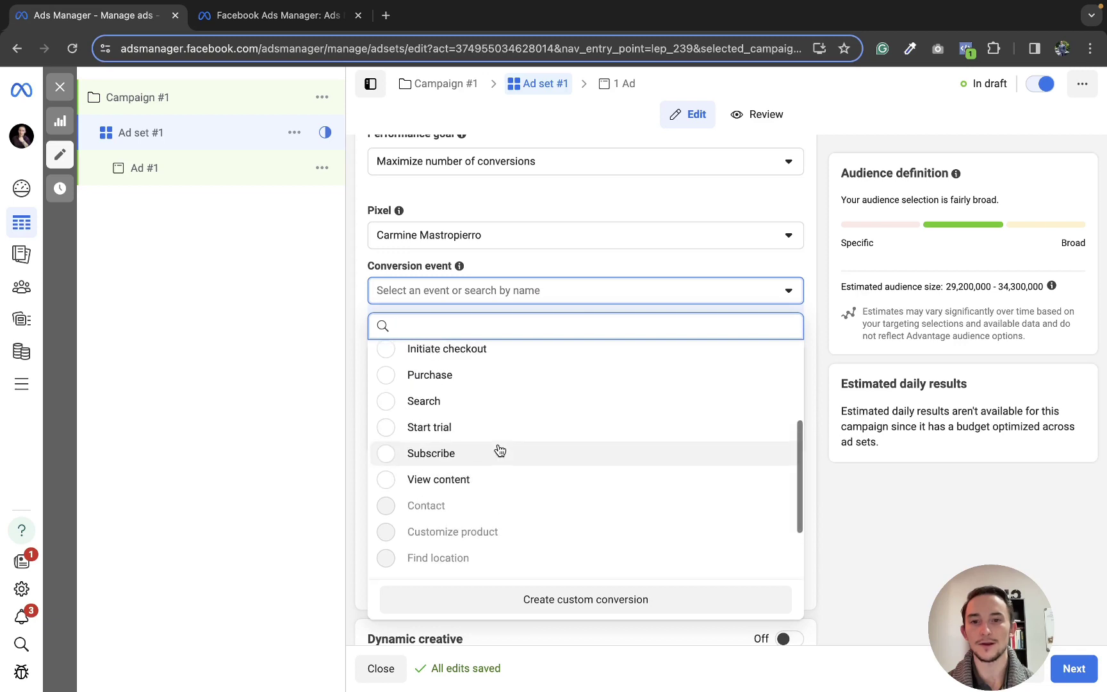
{"action": "scroll", "coordinate": [415, 406], "scroll_direction": "up", "scroll_amount": 1}
{"action": "left_click", "coordinate": [413, 418]}
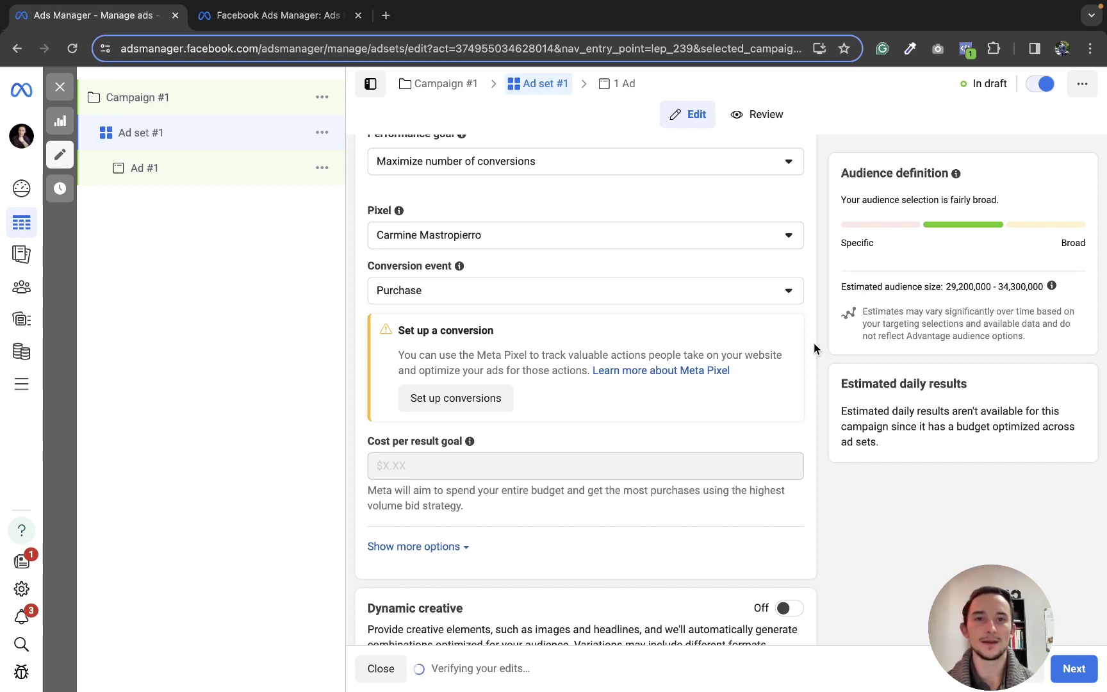
{"action": "scroll", "coordinate": [814, 343], "scroll_direction": "down", "scroll_amount": 2}
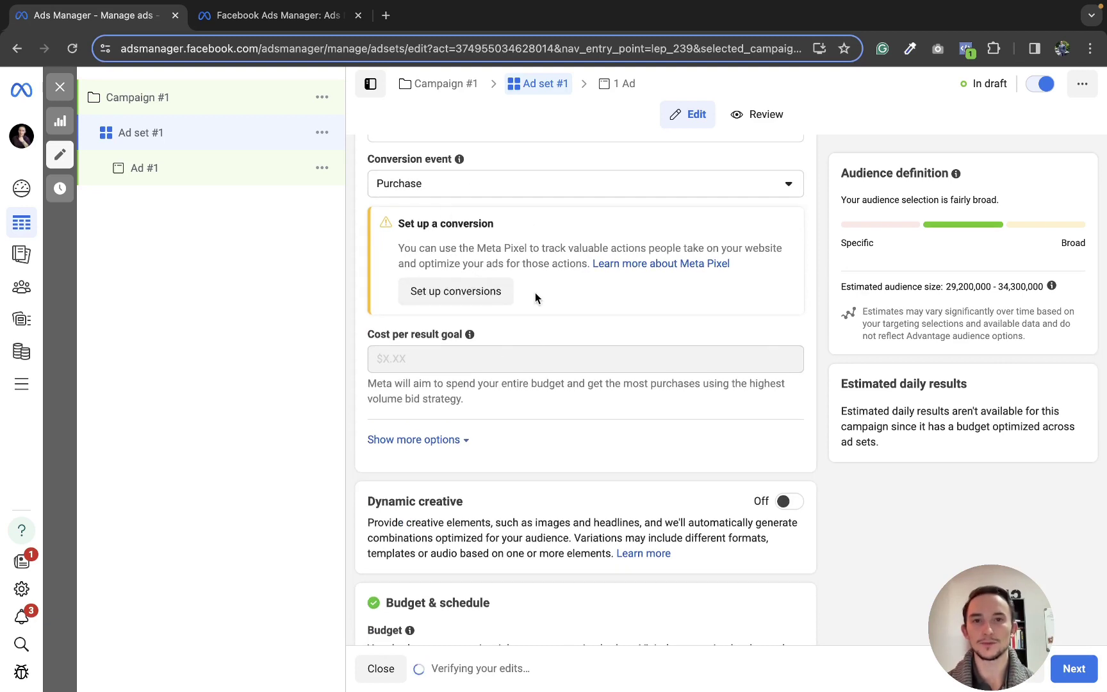
- Switch Dynamic creative on for Ad set #1 and confirm the change
{"action": "scroll", "coordinate": [628, 266], "scroll_direction": "down", "scroll_amount": 4}
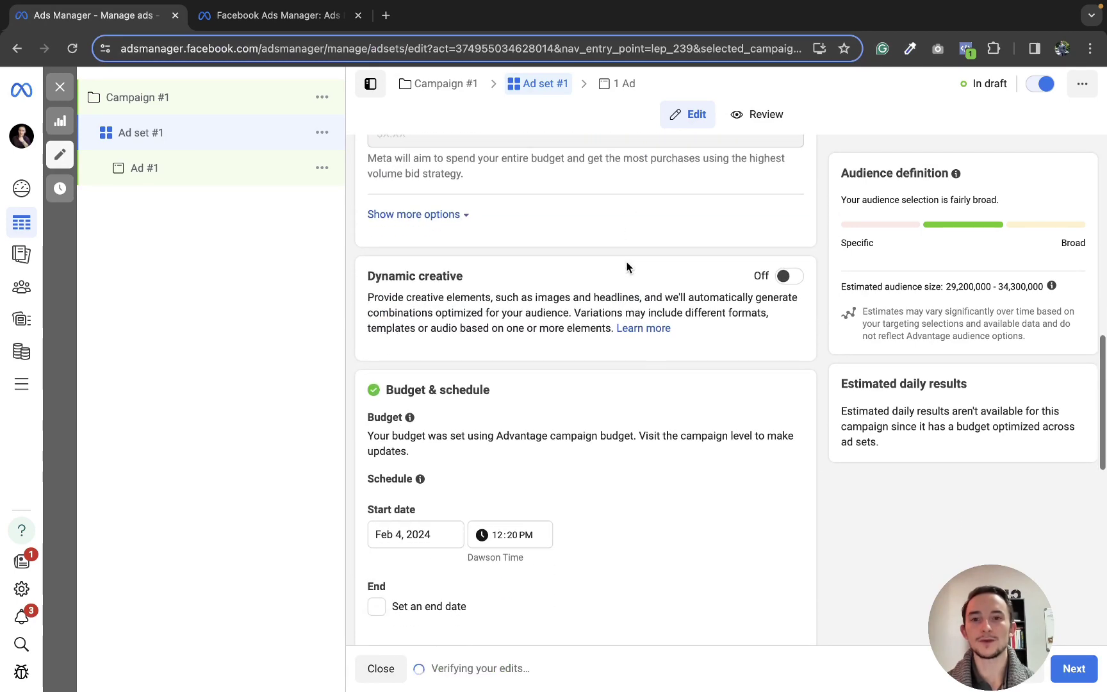
{"action": "left_click", "coordinate": [785, 276]}
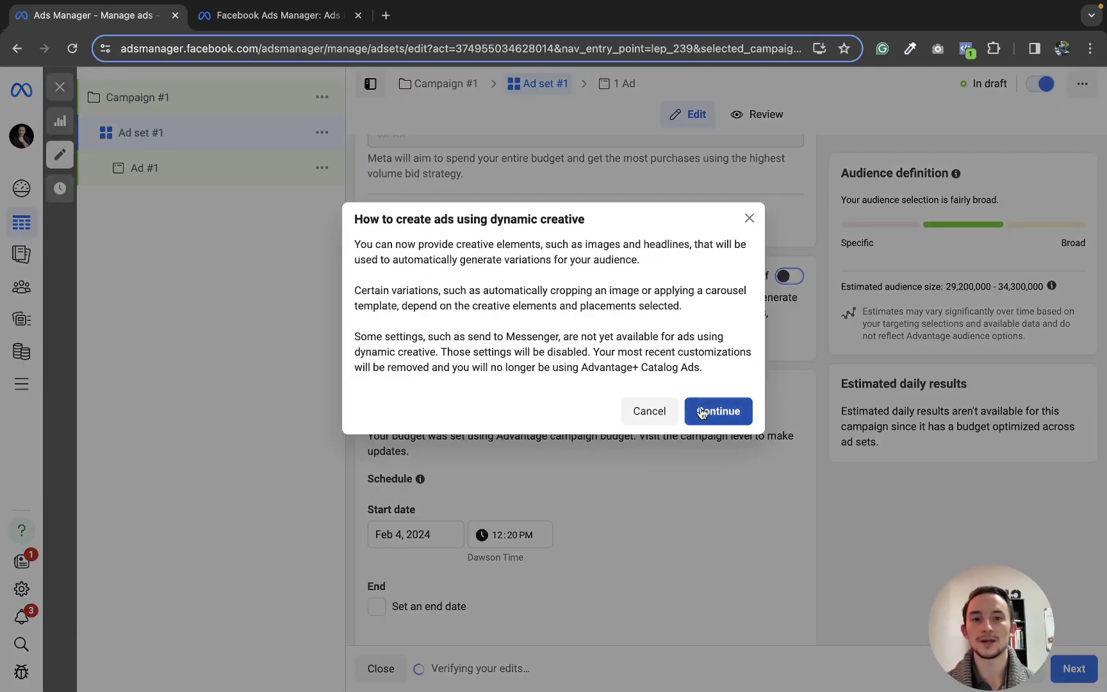
{"action": "left_click", "coordinate": [703, 412]}
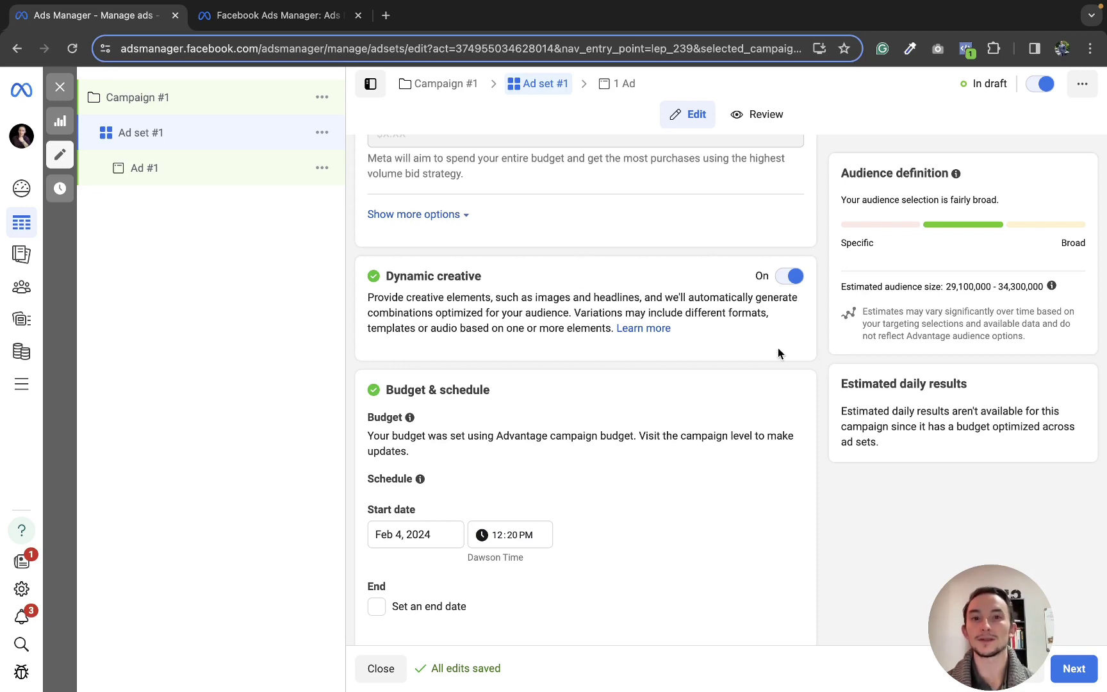
{"action": "scroll", "coordinate": [778, 348], "scroll_direction": "down", "scroll_amount": 3}
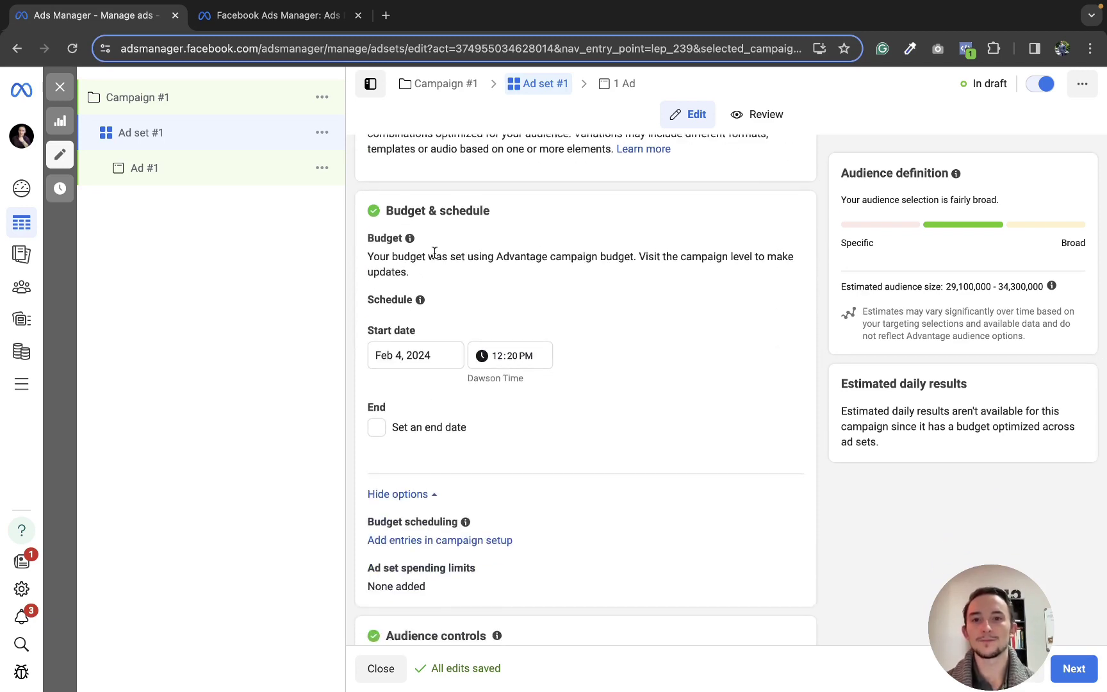
{"action": "scroll", "coordinate": [578, 324], "scroll_direction": "down", "scroll_amount": 2}
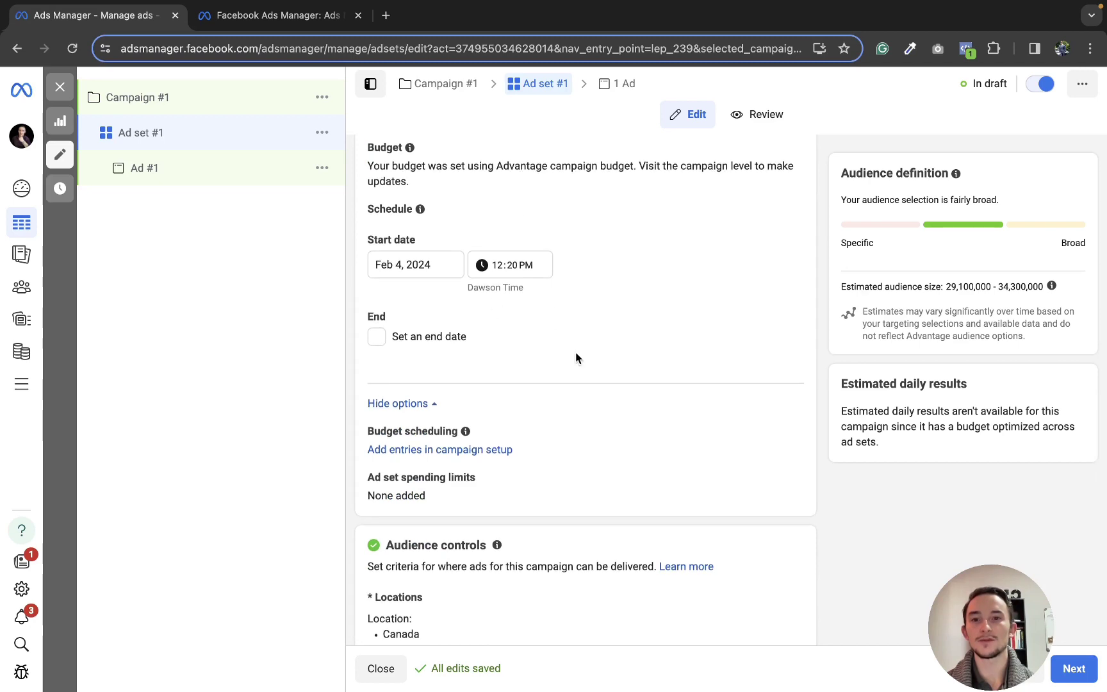
{"action": "scroll", "coordinate": [576, 353], "scroll_direction": "up", "scroll_amount": 1}
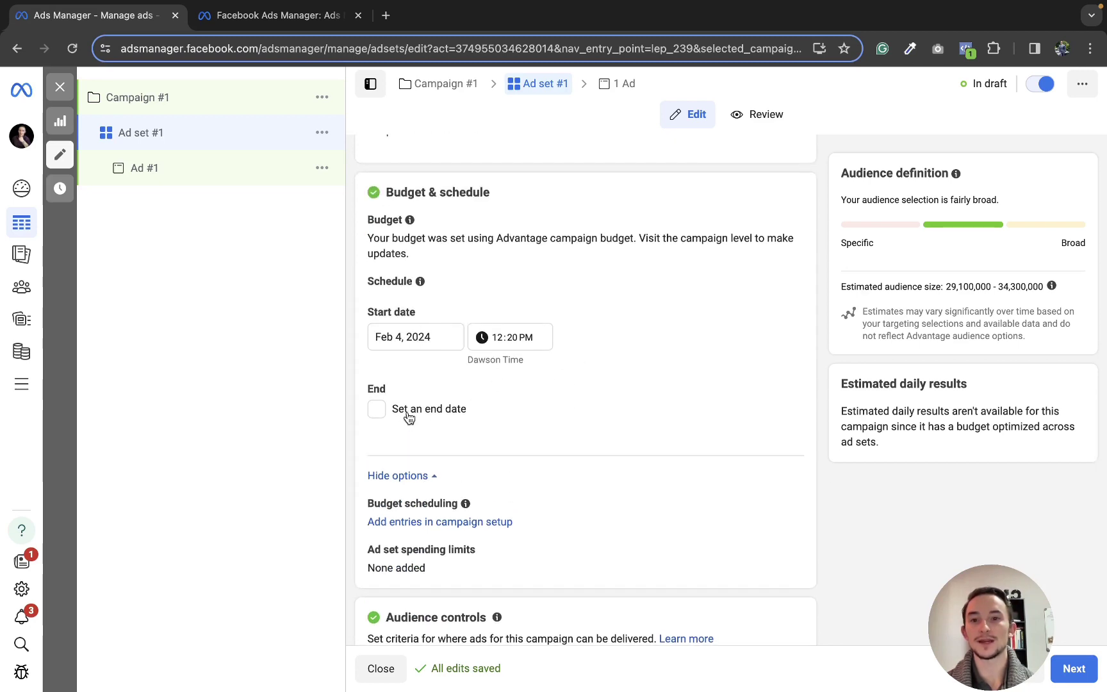
{"action": "scroll", "coordinate": [609, 346], "scroll_direction": "down", "scroll_amount": 3}
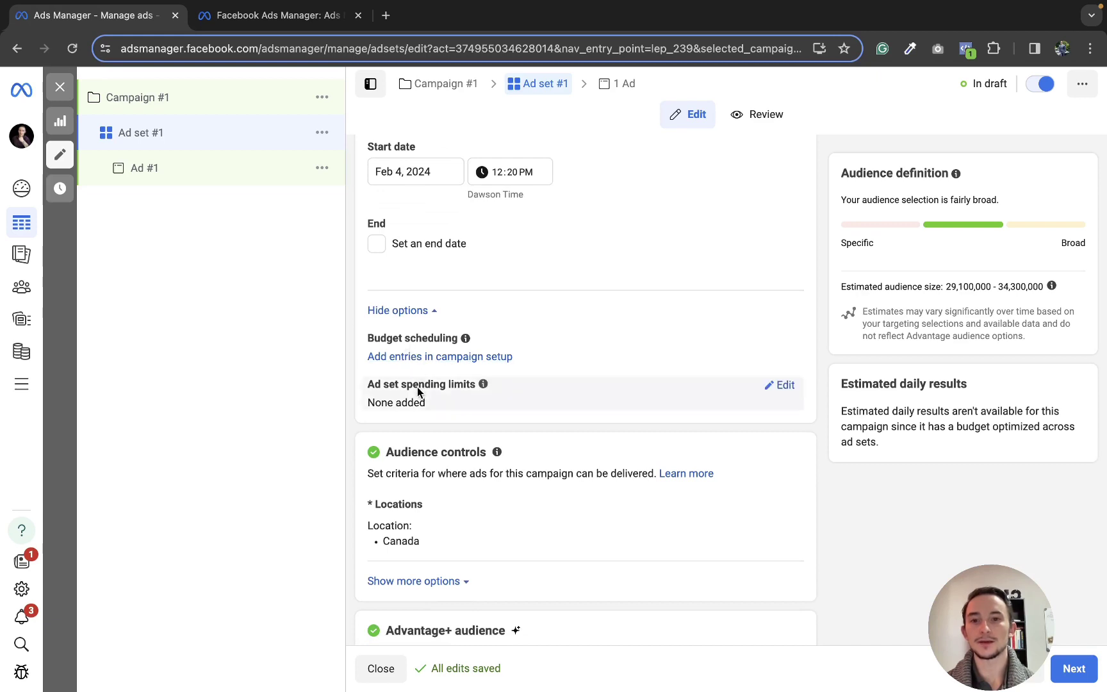
{"action": "scroll", "coordinate": [417, 387], "scroll_direction": "down", "scroll_amount": 1}
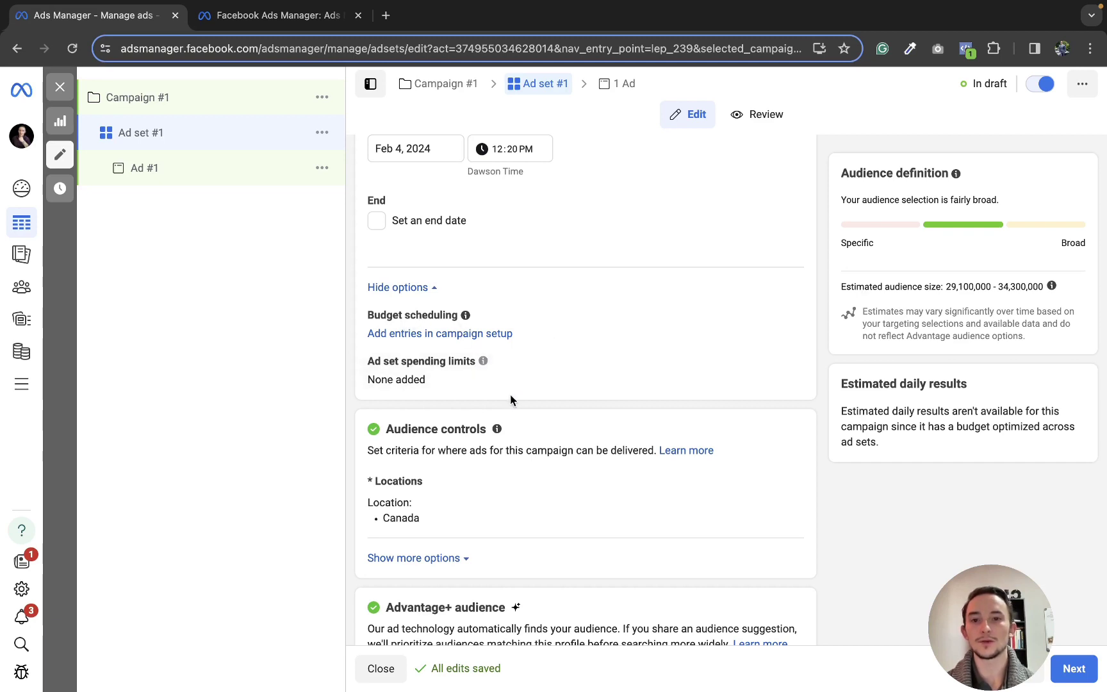
{"action": "scroll", "coordinate": [586, 373], "scroll_direction": "down", "scroll_amount": 3}
{"action": "scroll", "coordinate": [586, 373], "scroll_direction": "down", "scroll_amount": 3}
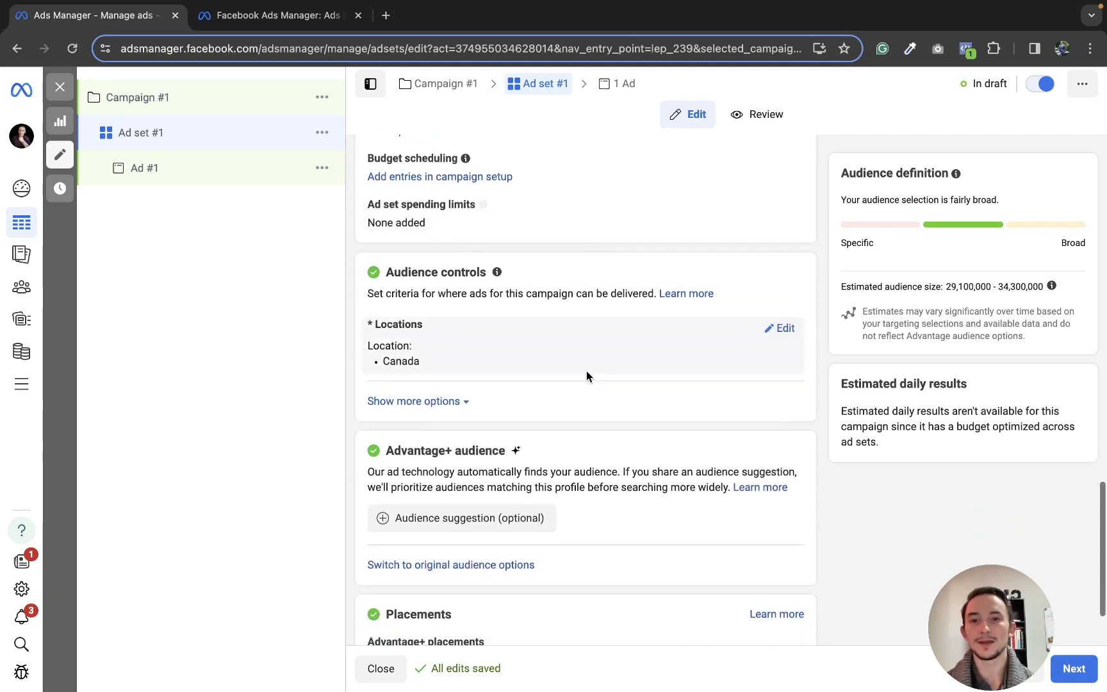
{"action": "scroll", "coordinate": [577, 381], "scroll_direction": "down", "scroll_amount": 2}
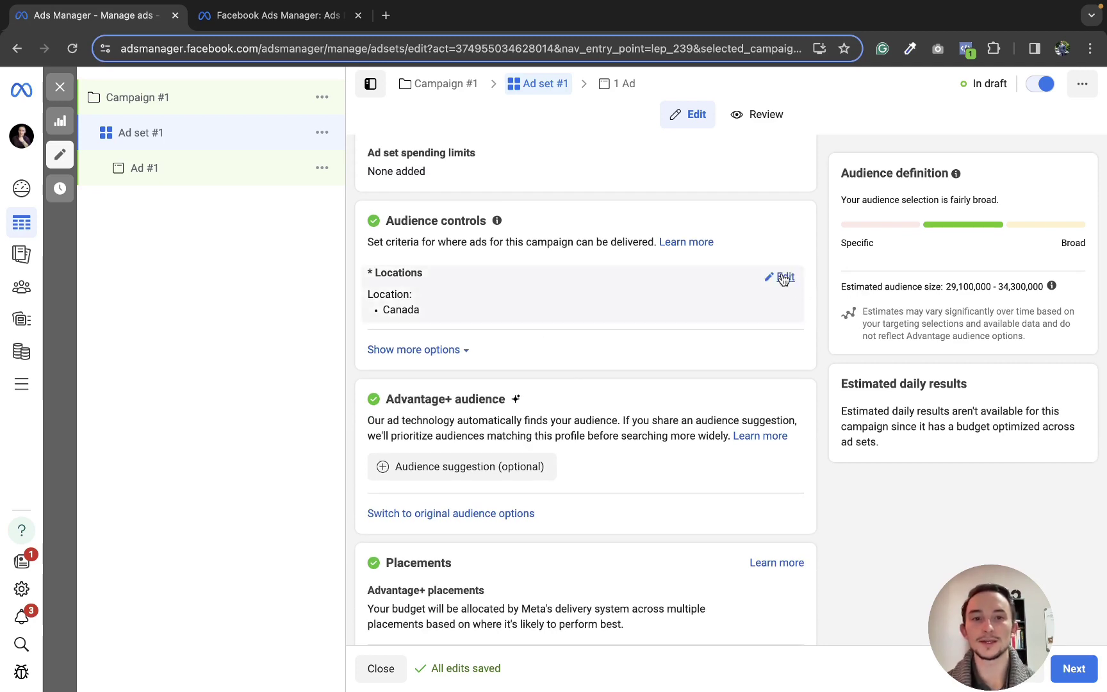
- Replace the target locations with United States, Canada and United Kingdom
{"action": "left_click", "coordinate": [782, 275]}
{"action": "scroll", "coordinate": [713, 254], "scroll_direction": "down", "scroll_amount": 1}
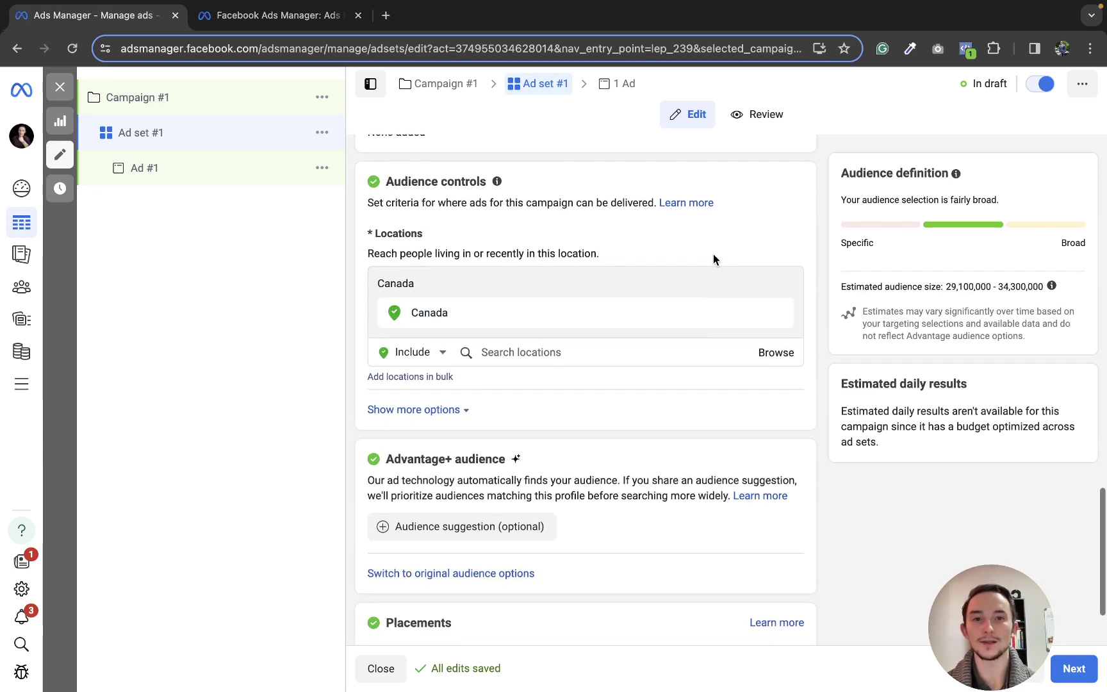
{"action": "left_click", "coordinate": [779, 284]}
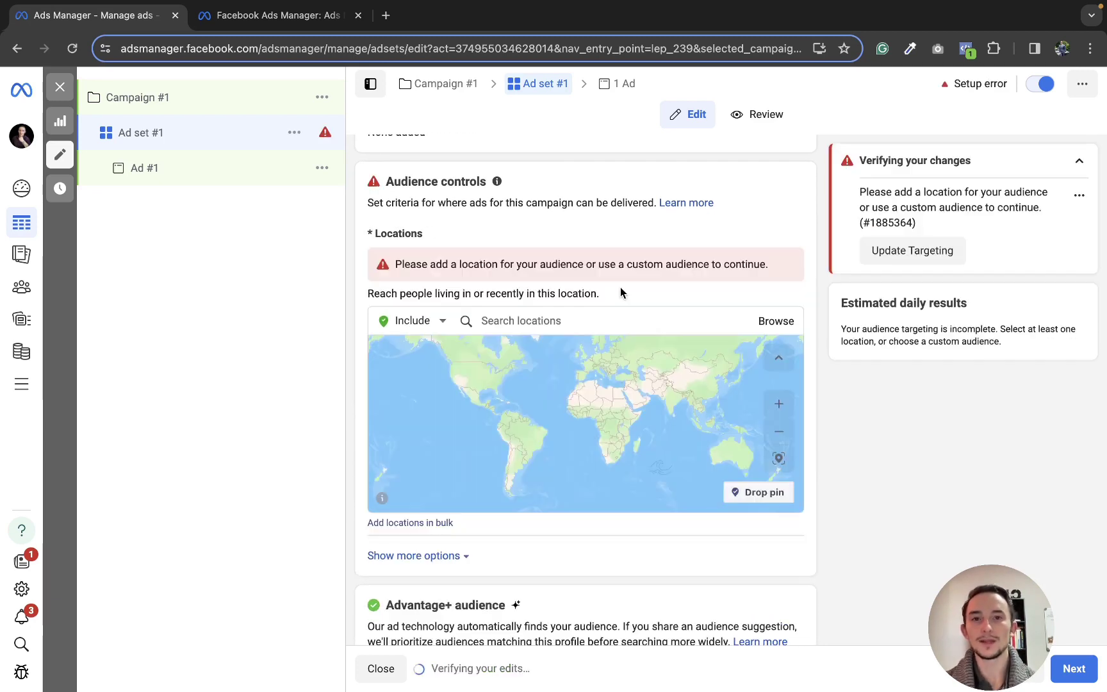
{"action": "left_click", "coordinate": [650, 323]}
{"action": "type", "text": "united state"}
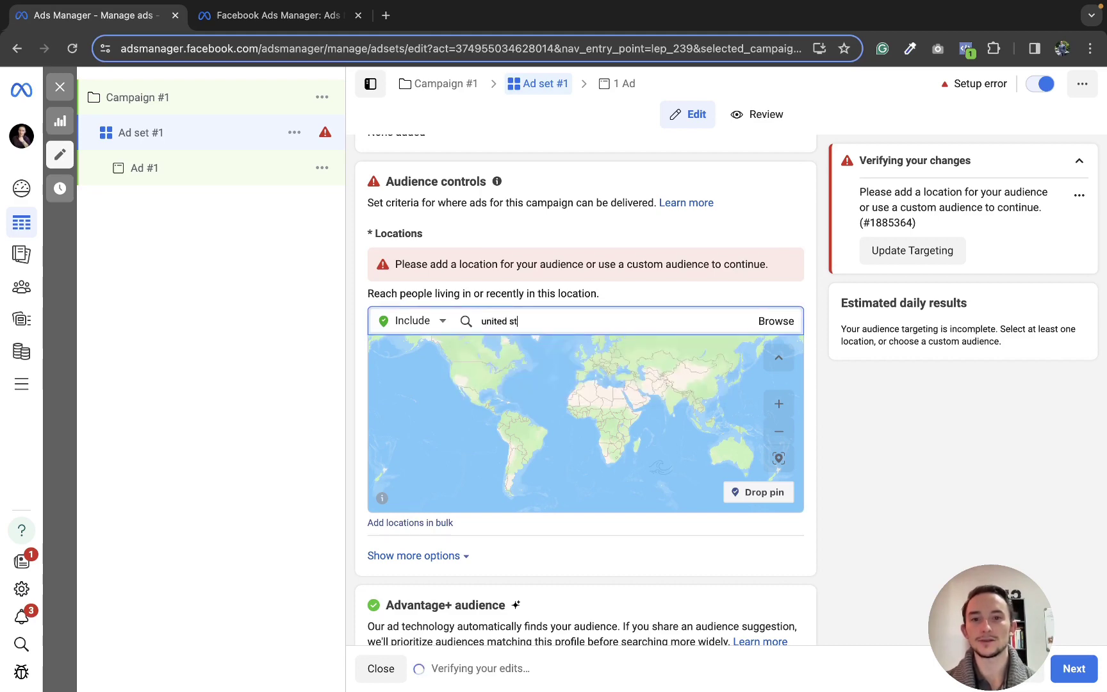
{"action": "left_click", "coordinate": [511, 356]}
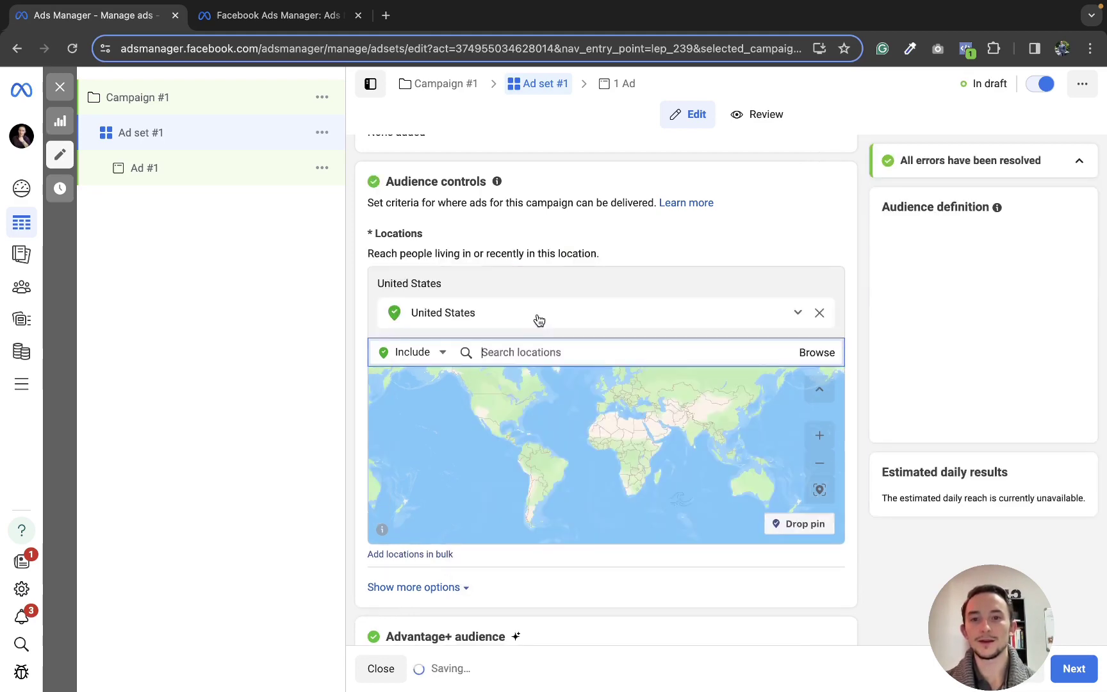
{"action": "type", "text": "canada"}
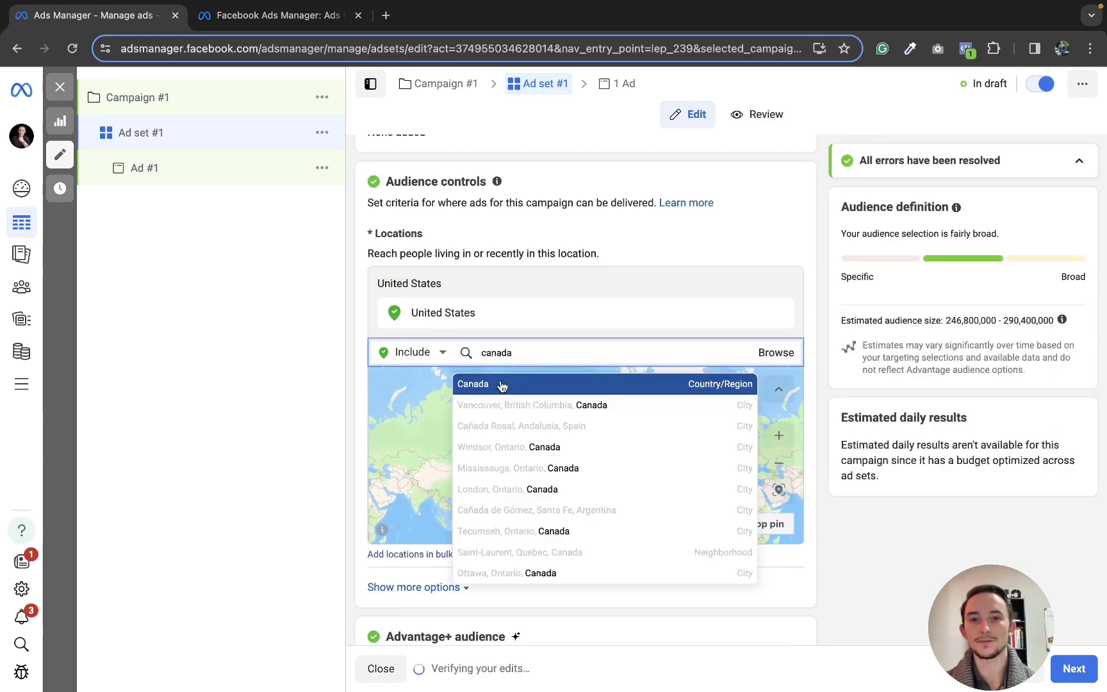
{"action": "left_click", "coordinate": [505, 386]}
{"action": "type", "text": "unite"}
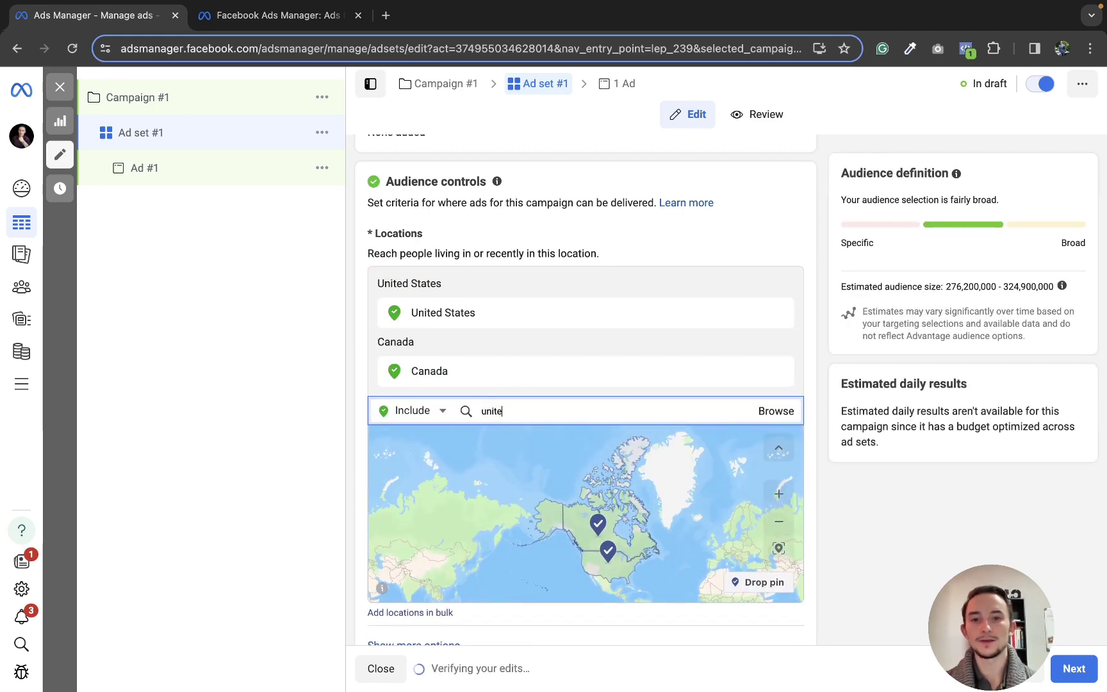
{"action": "type", "text": "d kingdom"}
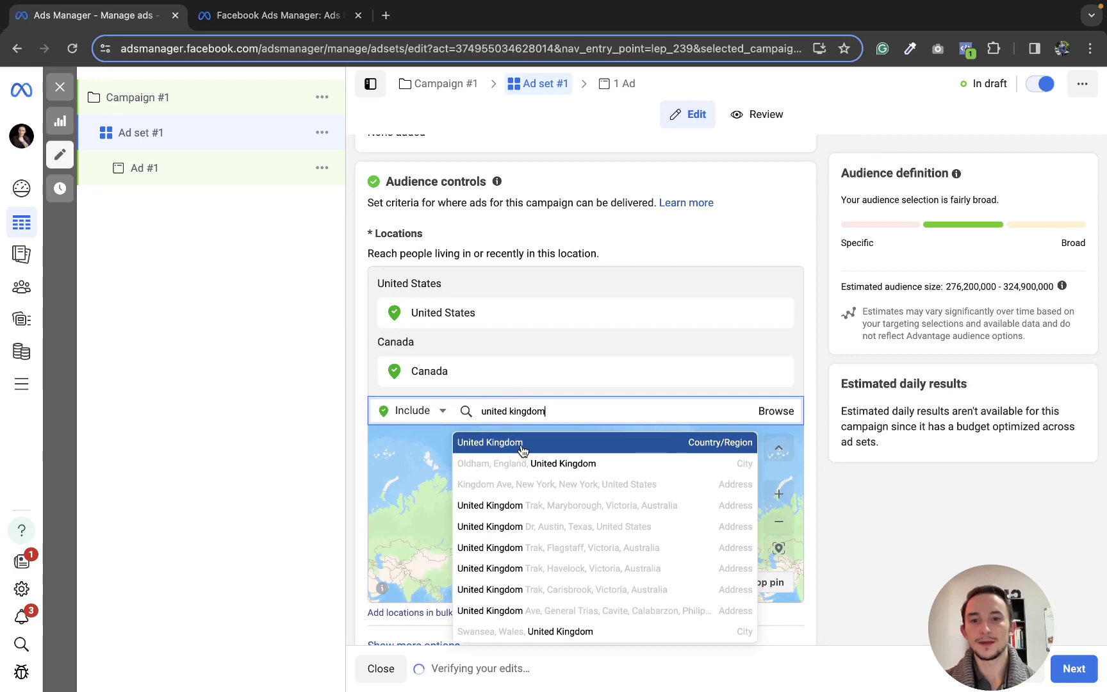
{"action": "left_click", "coordinate": [519, 449]}
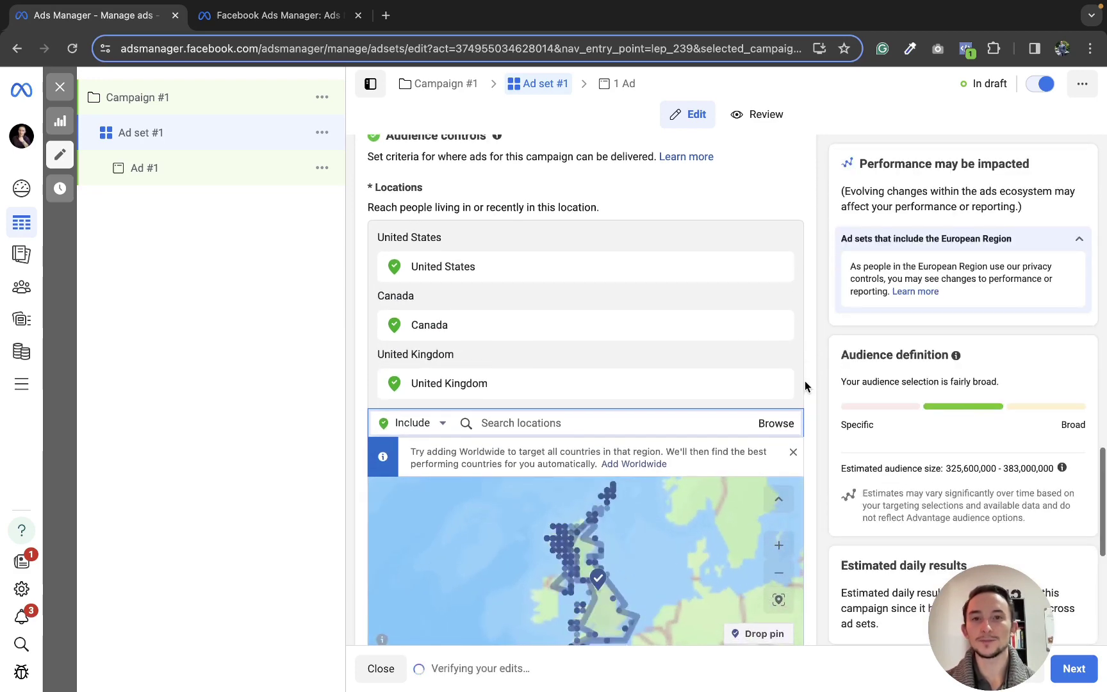
{"action": "scroll", "coordinate": [816, 376], "scroll_direction": "down", "scroll_amount": 3}
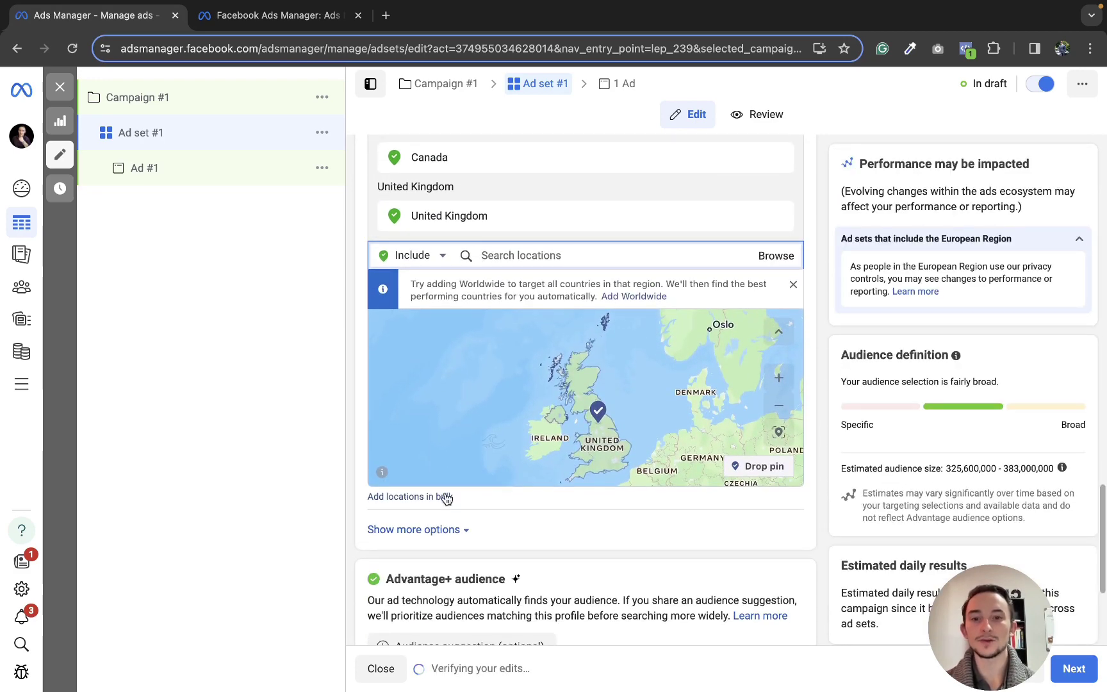
- In bulk locations, pick Postal codes with United States as default country, then close without adding
{"action": "left_click", "coordinate": [428, 497]}
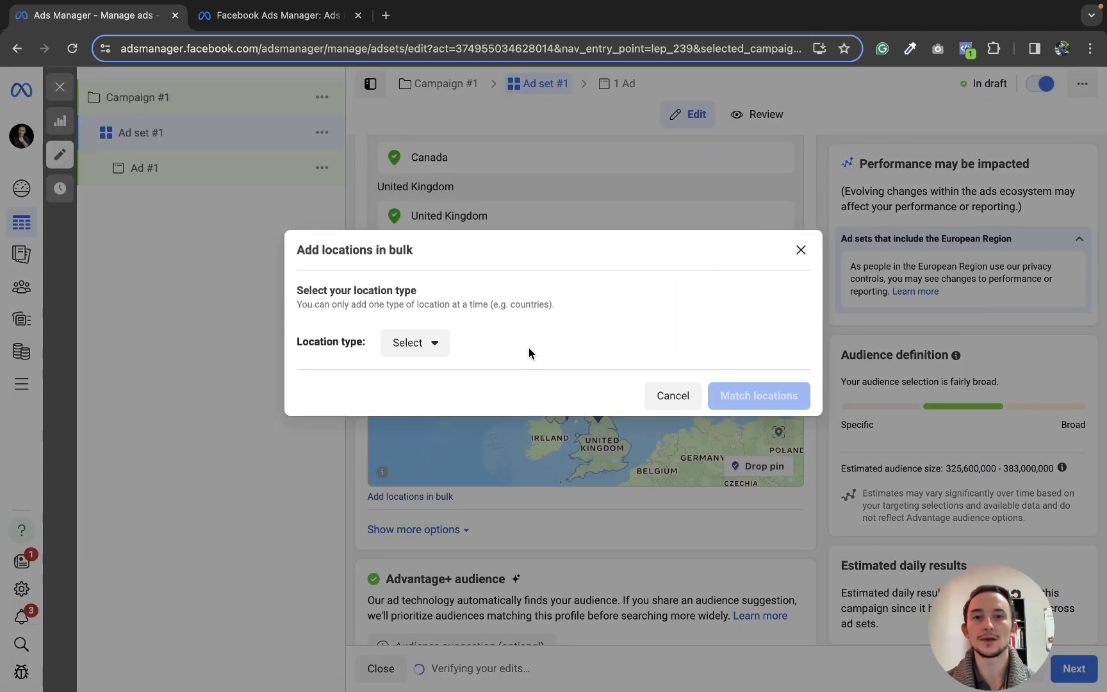
{"action": "left_click", "coordinate": [435, 343]}
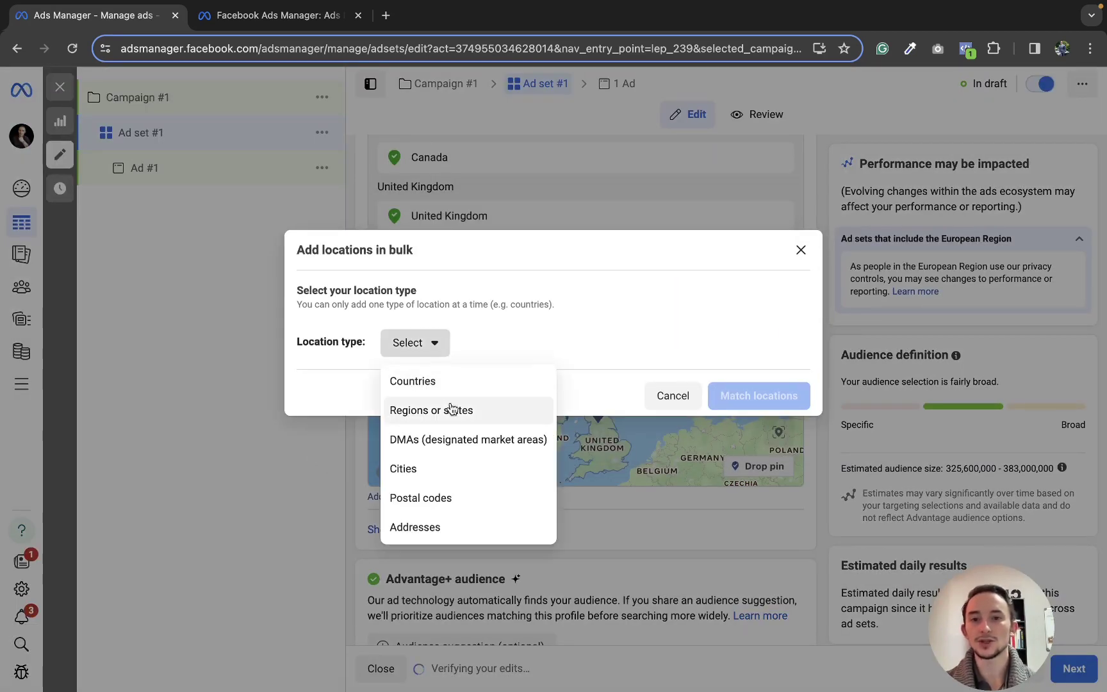
{"action": "left_click", "coordinate": [443, 499]}
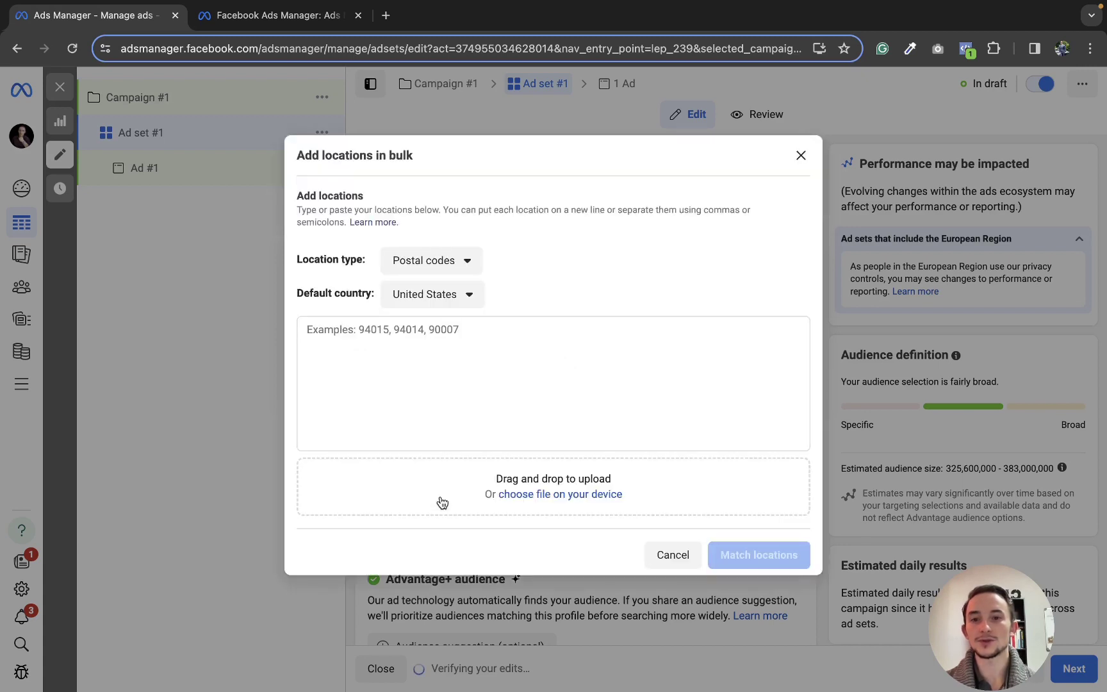
{"action": "left_click", "coordinate": [452, 296]}
{"action": "left_click", "coordinate": [335, 331]}
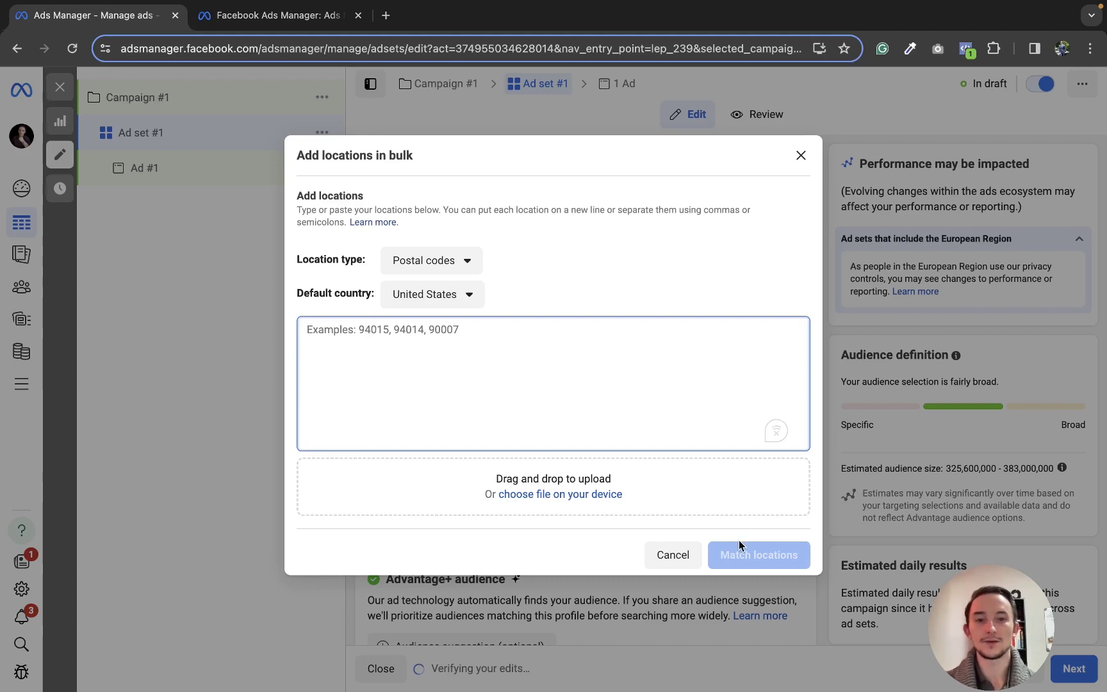
{"action": "left_click", "coordinate": [800, 156]}
{"action": "scroll", "coordinate": [817, 292], "scroll_direction": "down", "scroll_amount": 5}
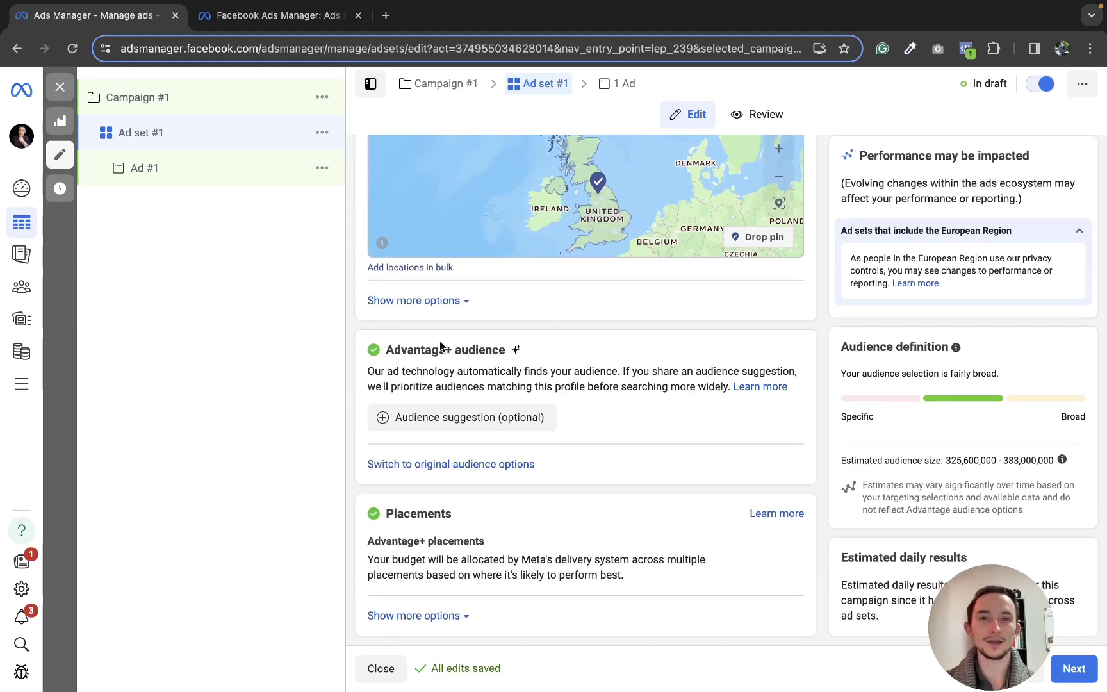
- Expand Audience suggestion to review ages 18–65+, all genders, custom audiences and detailed targeting
{"action": "left_click", "coordinate": [445, 420]}
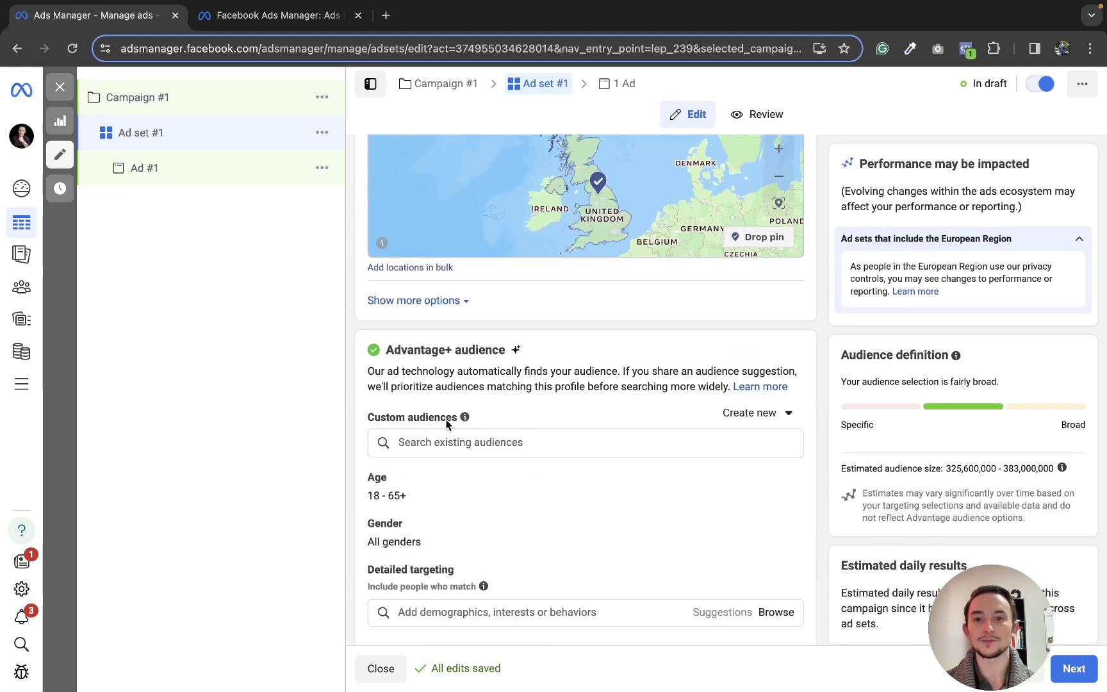
{"action": "scroll", "coordinate": [821, 346], "scroll_direction": "down", "scroll_amount": 2}
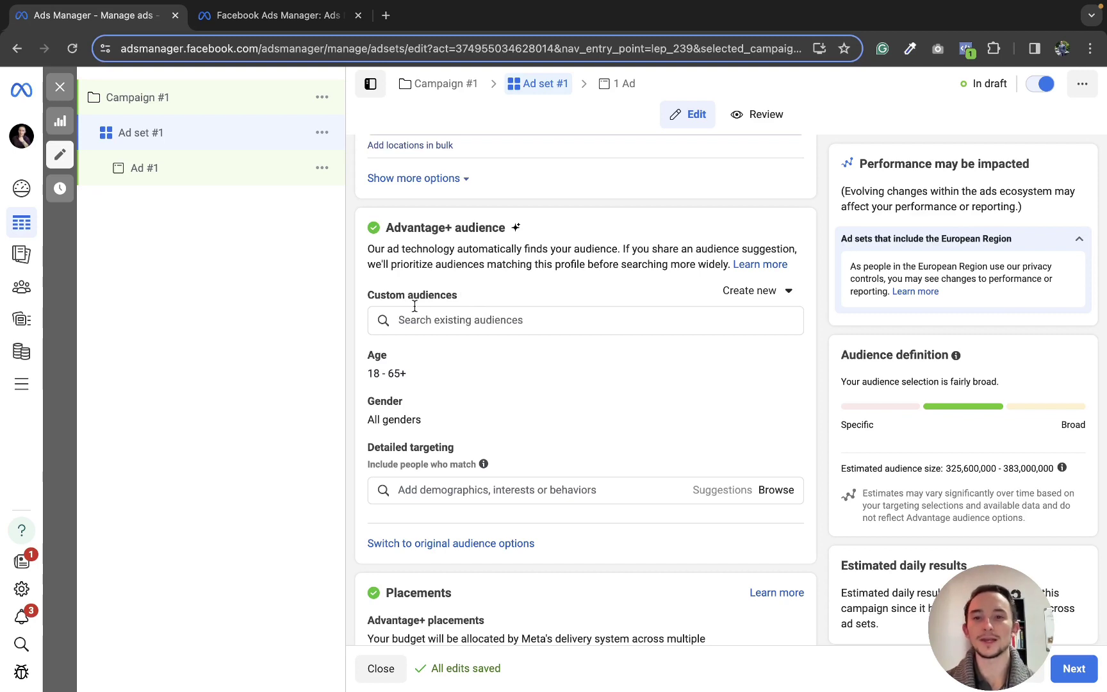
{"action": "scroll", "coordinate": [507, 469], "scroll_direction": "down", "scroll_amount": 2}
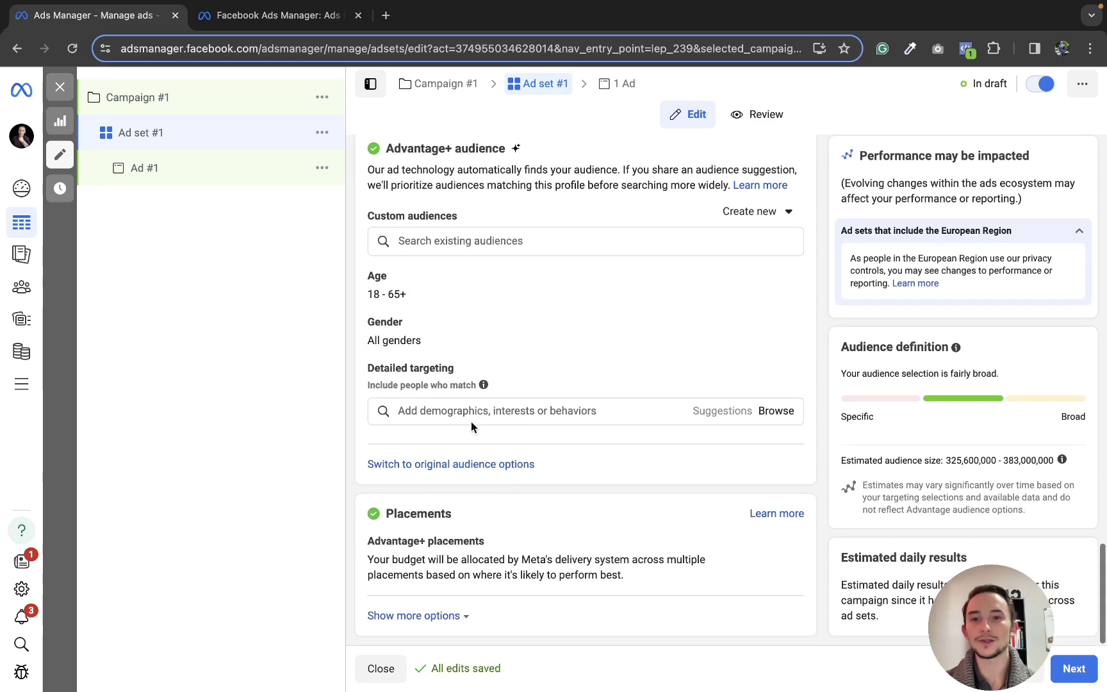
{"action": "scroll", "coordinate": [536, 336], "scroll_direction": "up", "scroll_amount": 8}
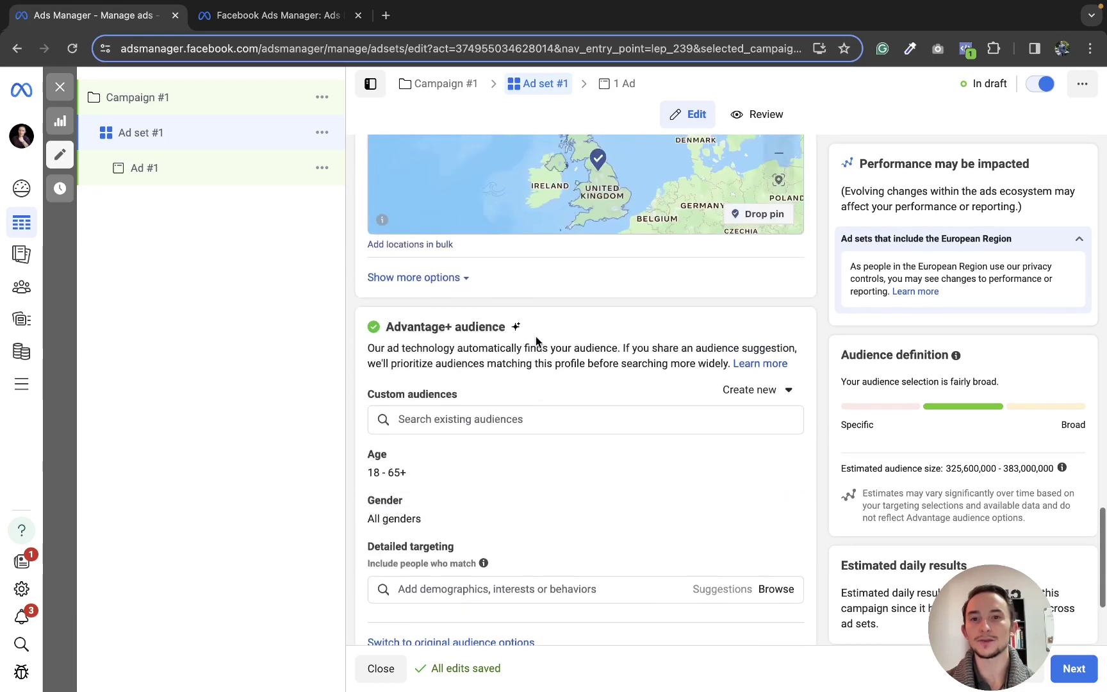
{"action": "scroll", "coordinate": [581, 256], "scroll_direction": "up", "scroll_amount": 4}
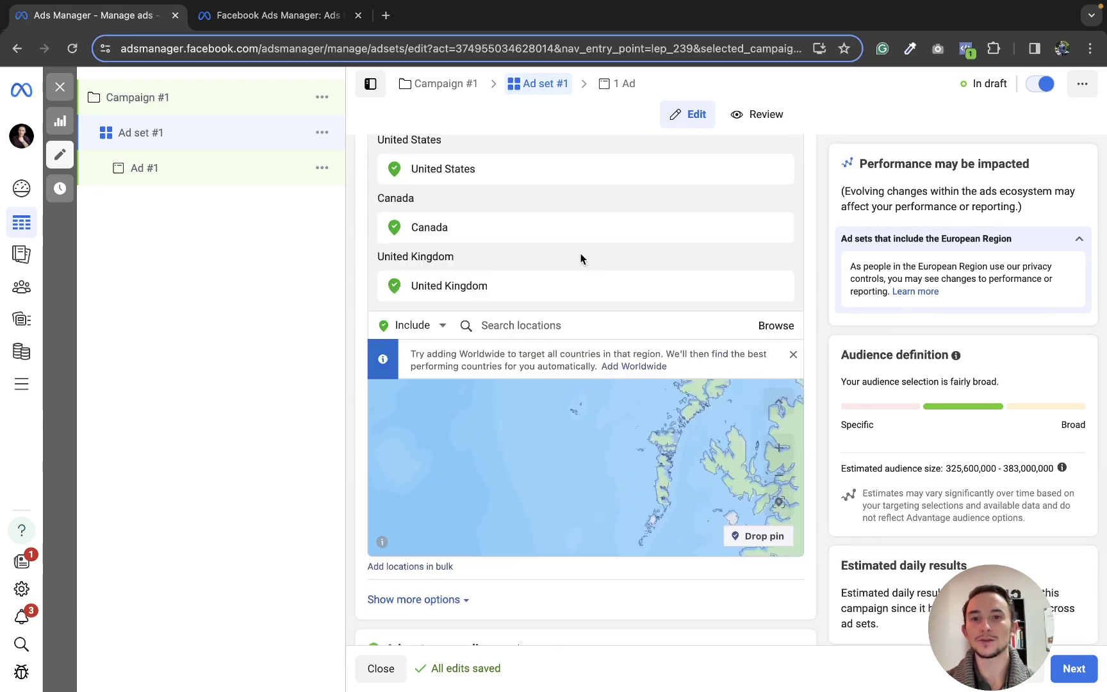
{"action": "scroll", "coordinate": [581, 257], "scroll_direction": "down", "scroll_amount": 6}
{"action": "scroll", "coordinate": [582, 259], "scroll_direction": "down", "scroll_amount": 4}
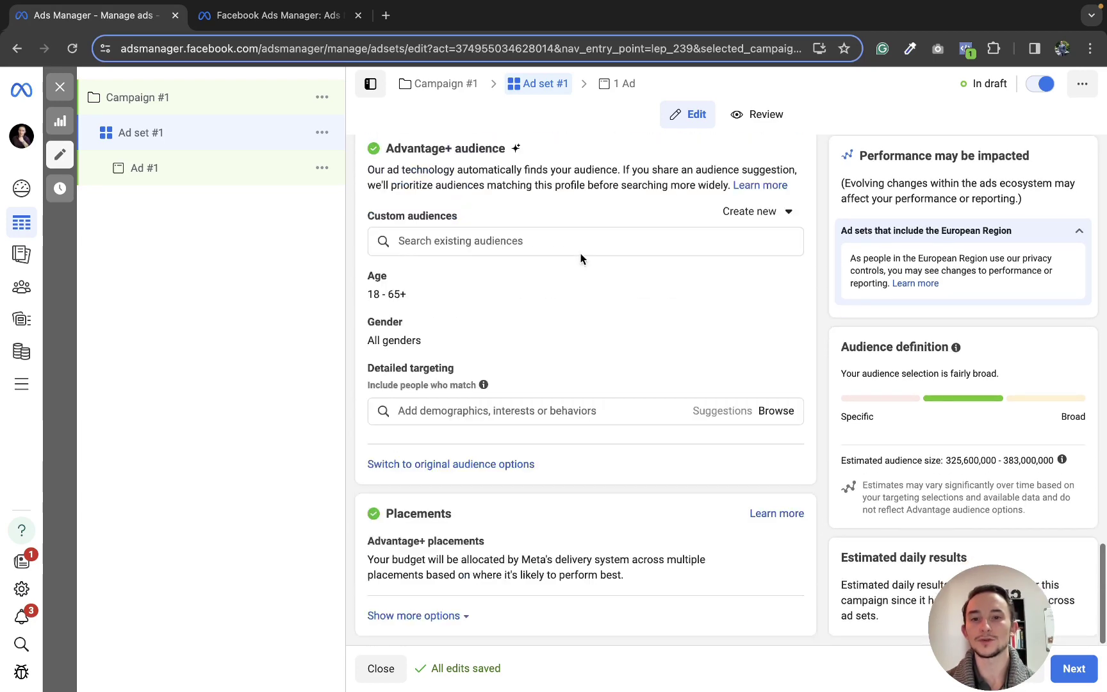
{"action": "left_click", "coordinate": [493, 411]}
{"action": "type", "text": "shopper"}
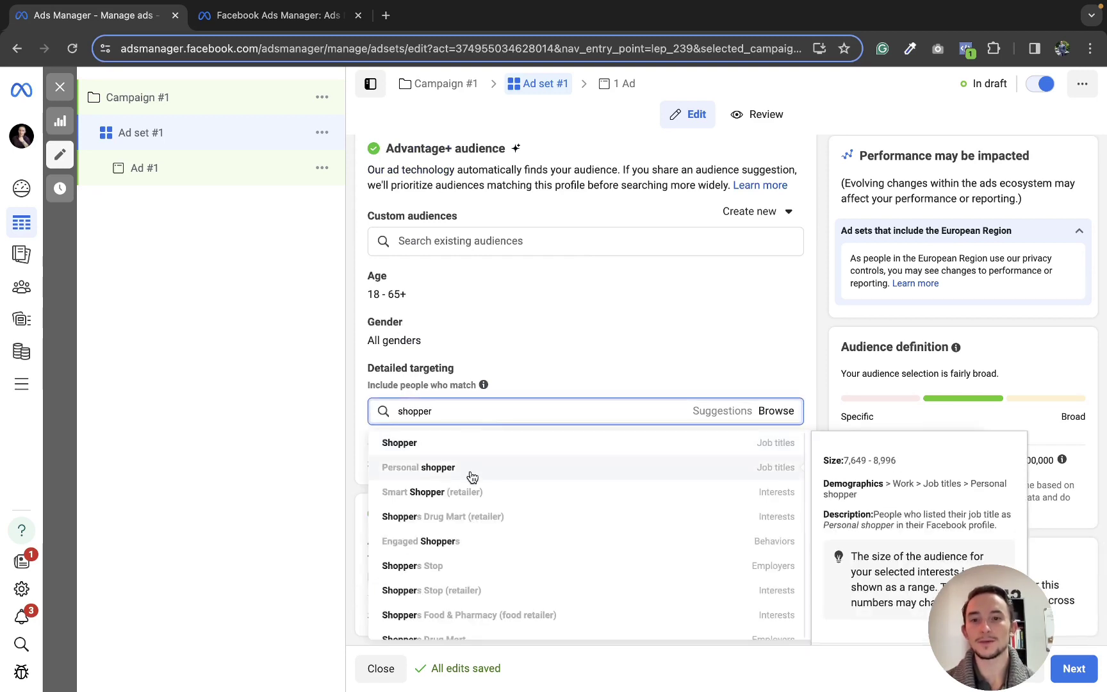
{"action": "double_click", "coordinate": [495, 400]}
{"action": "type", "text": "bathroom"}
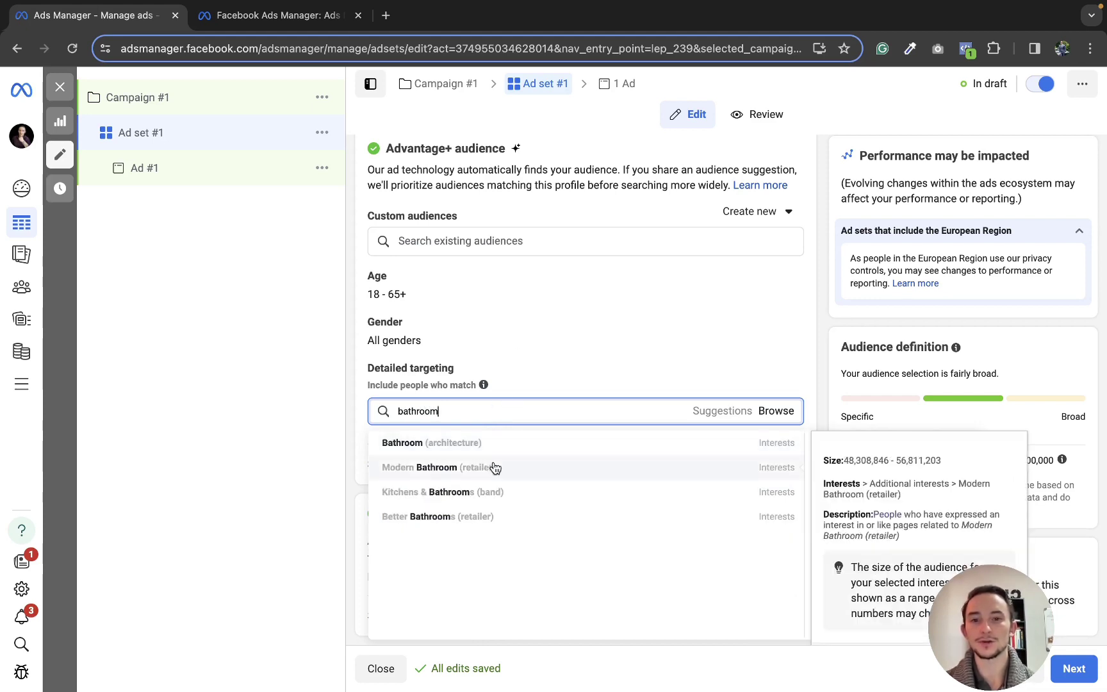
{"action": "key", "text": "ctrl+a"}
{"action": "key", "text": "BackSpace"}
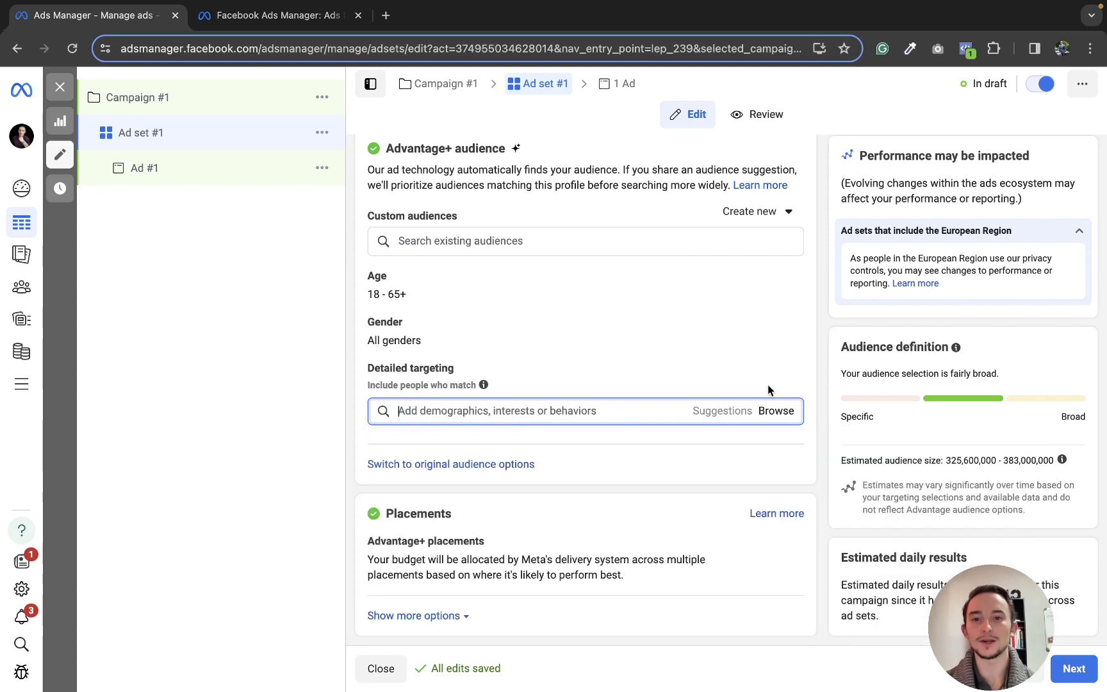
{"action": "left_click", "coordinate": [821, 380]}
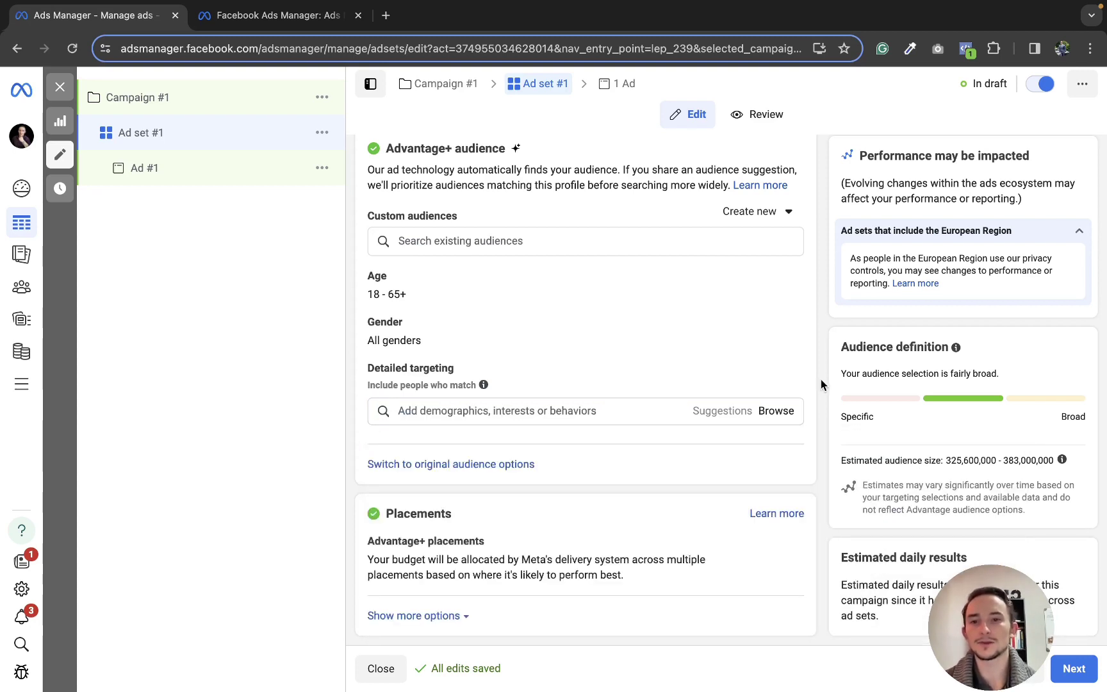
- Scroll through the ad set to review the Advantage+ placements section
{"action": "scroll", "coordinate": [623, 332], "scroll_direction": "up", "scroll_amount": 2}
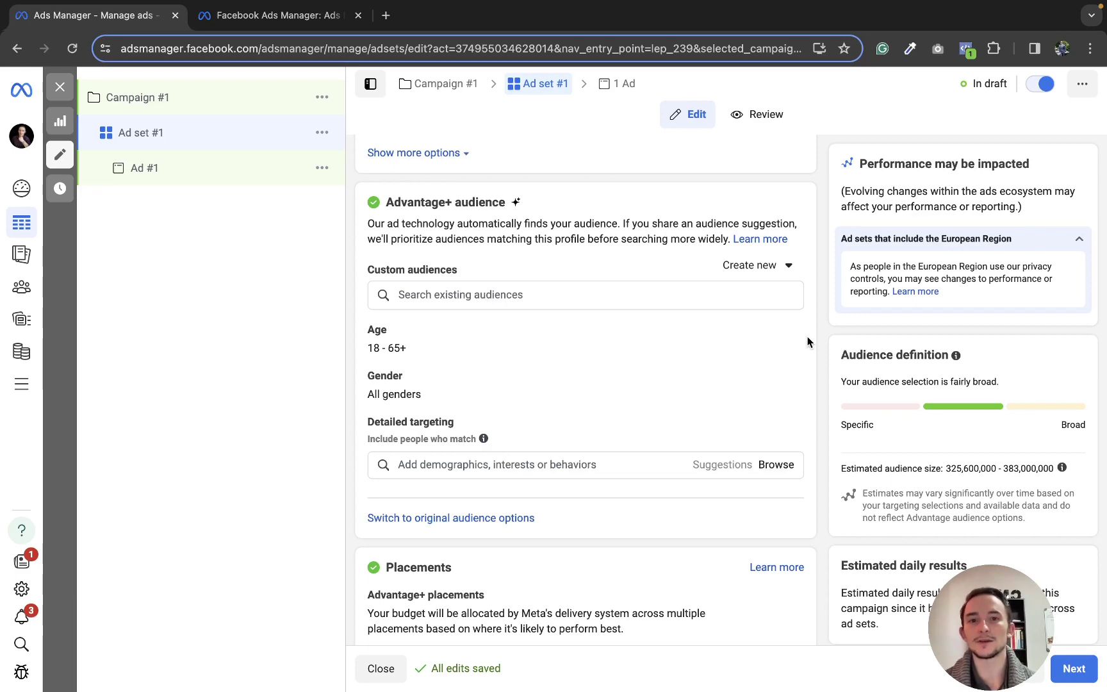
{"action": "scroll", "coordinate": [807, 342], "scroll_direction": "down", "scroll_amount": 1}
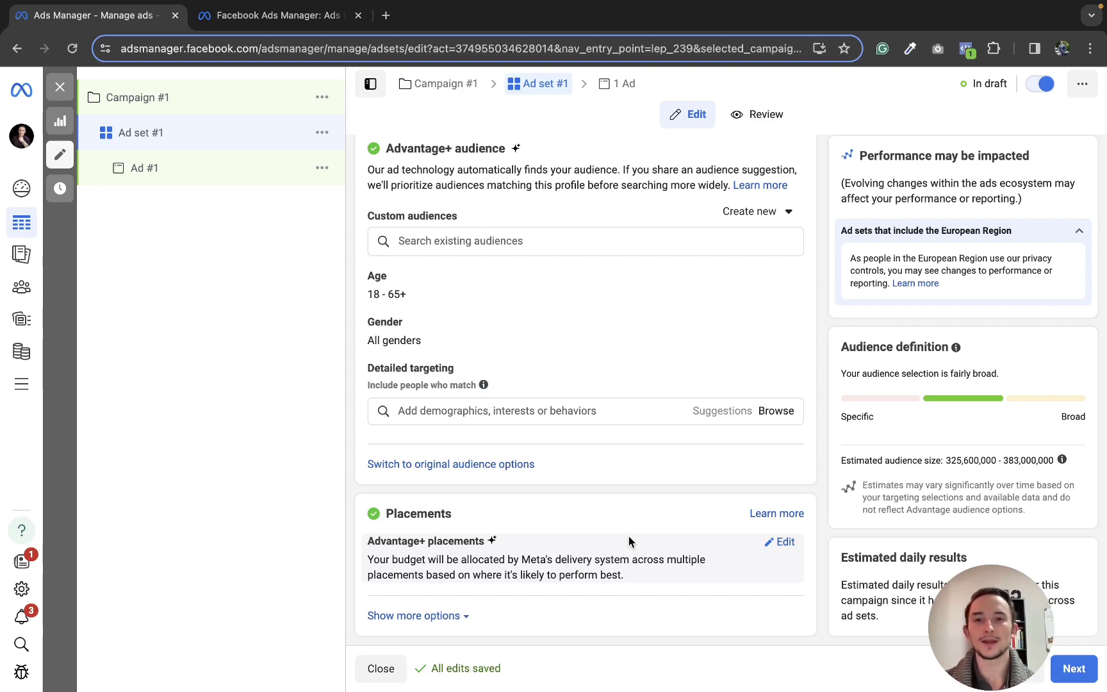
- Switch Ad set #1 from Advantage+ to manual placements
{"action": "left_click", "coordinate": [780, 542]}
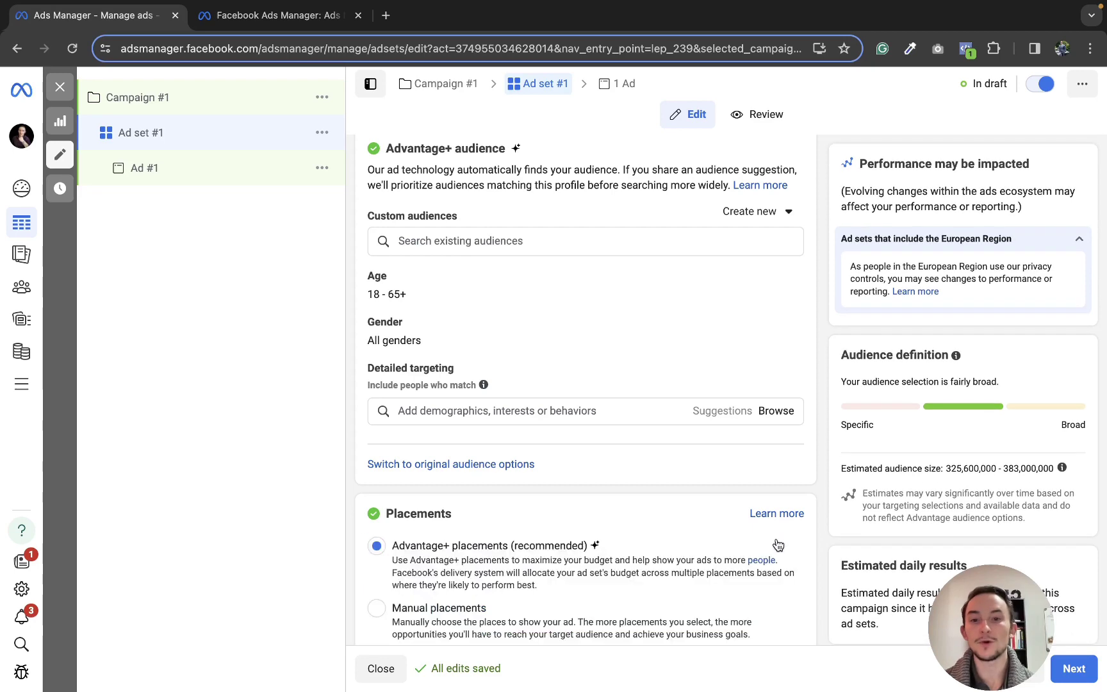
{"action": "scroll", "coordinate": [726, 522], "scroll_direction": "down", "scroll_amount": 1}
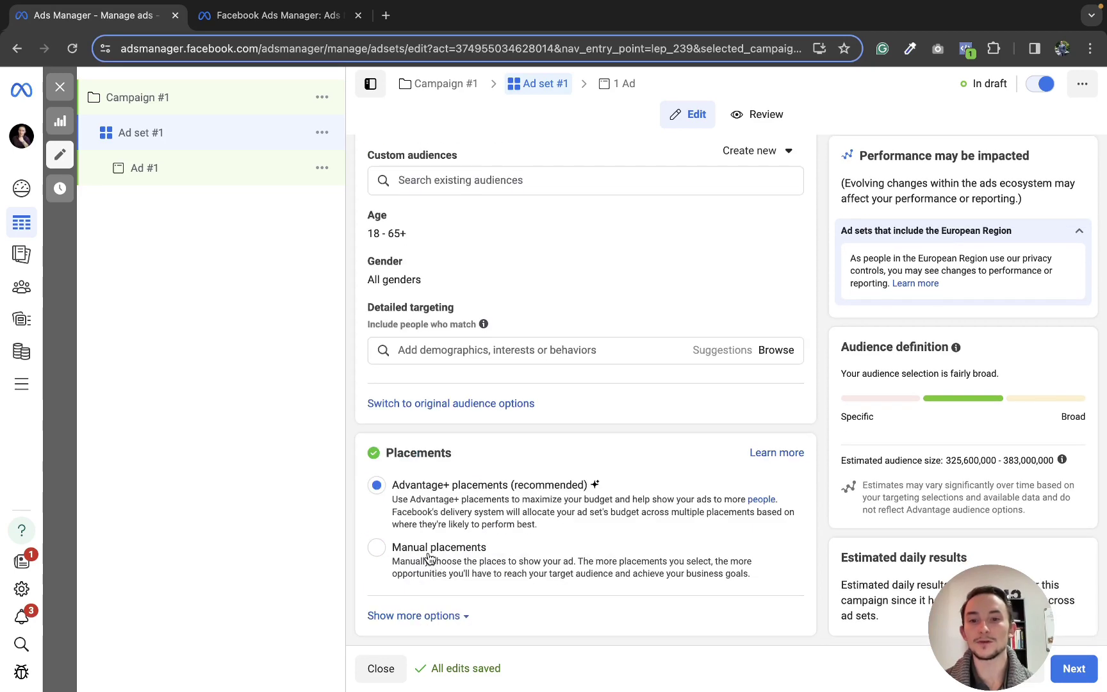
{"action": "left_click", "coordinate": [377, 549]}
{"action": "scroll", "coordinate": [552, 461], "scroll_direction": "down", "scroll_amount": 8}
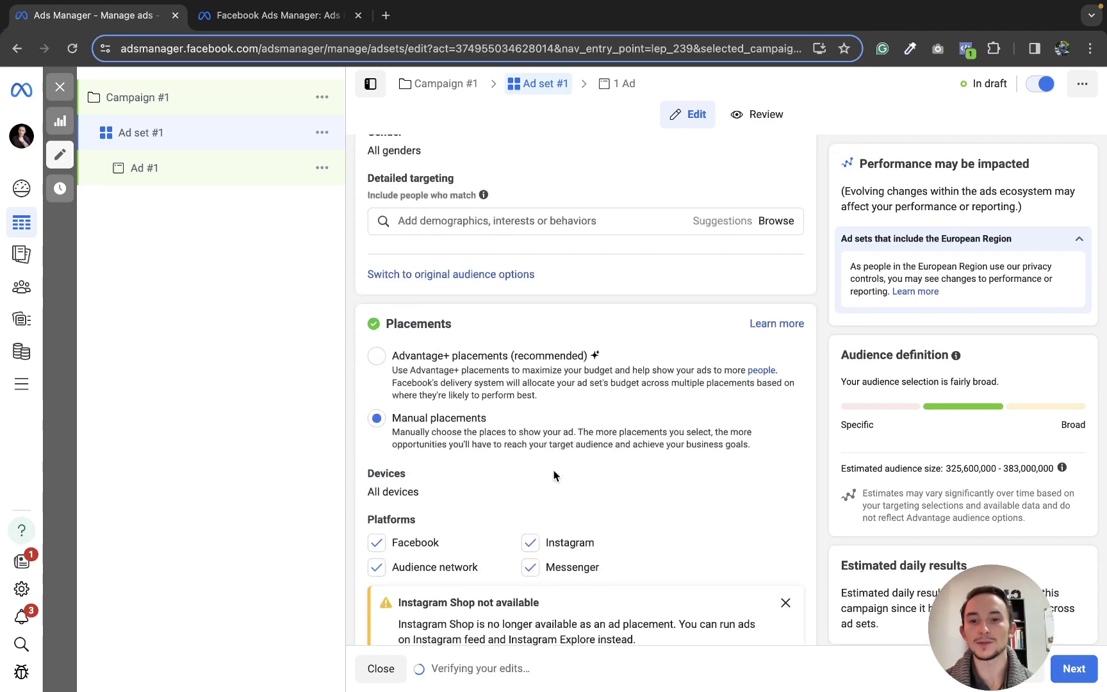
{"action": "scroll", "coordinate": [545, 418], "scroll_direction": "up", "scroll_amount": 3}
{"action": "scroll", "coordinate": [415, 376], "scroll_direction": "down", "scroll_amount": 1}
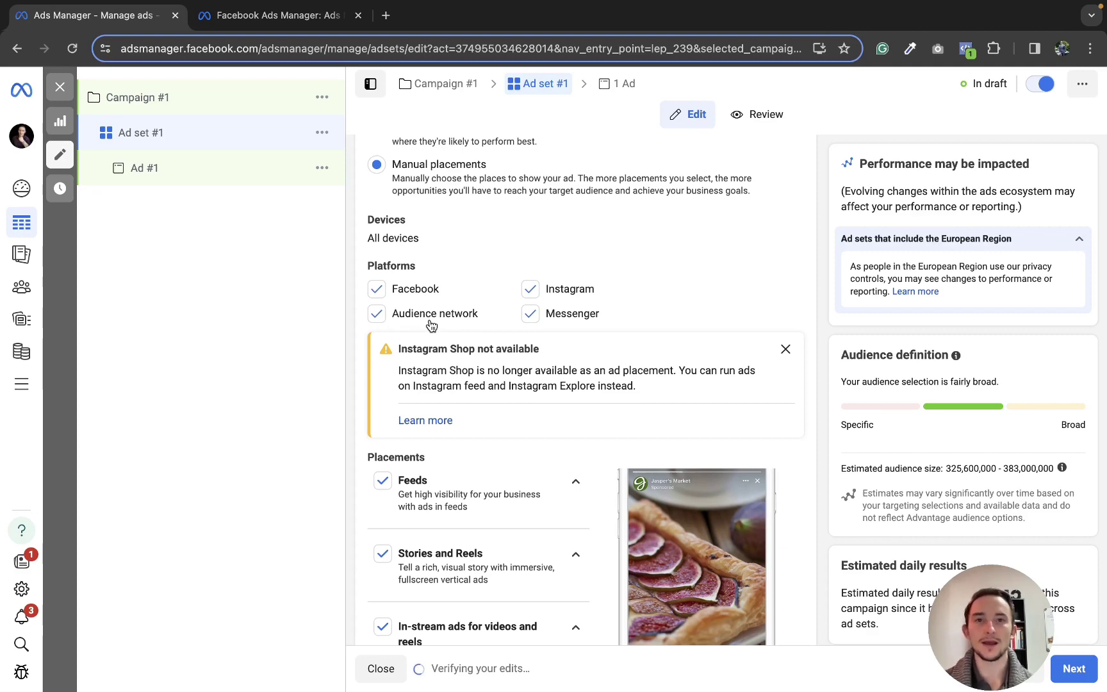
{"action": "scroll", "coordinate": [430, 324], "scroll_direction": "down", "scroll_amount": 3}
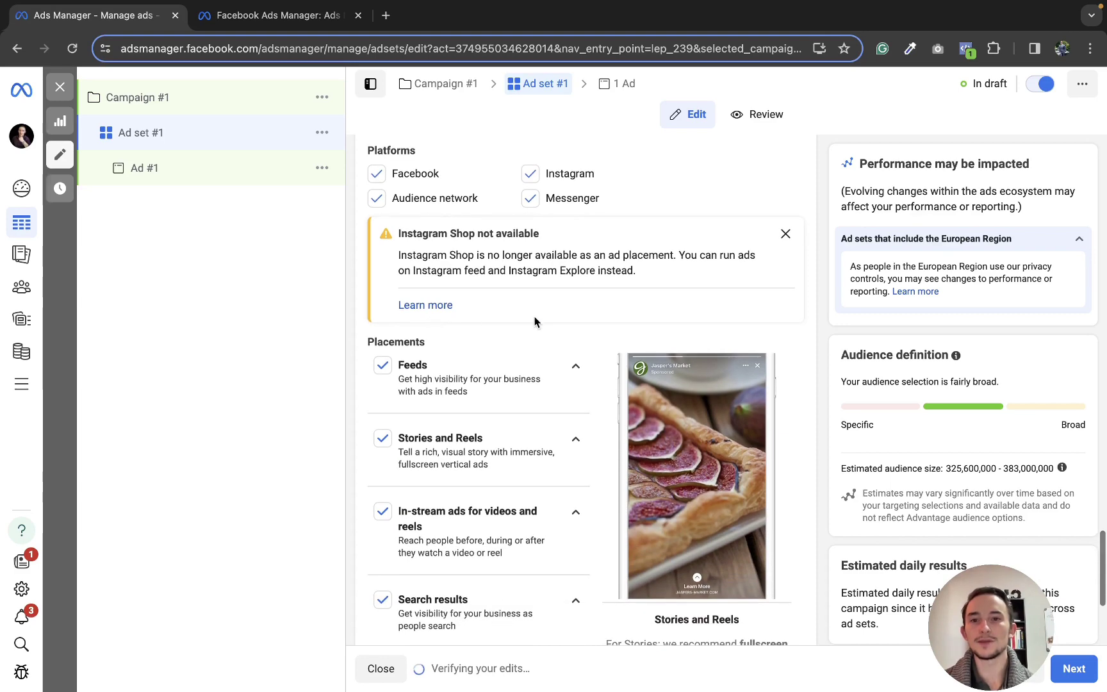
{"action": "scroll", "coordinate": [535, 320], "scroll_direction": "down", "scroll_amount": 3}
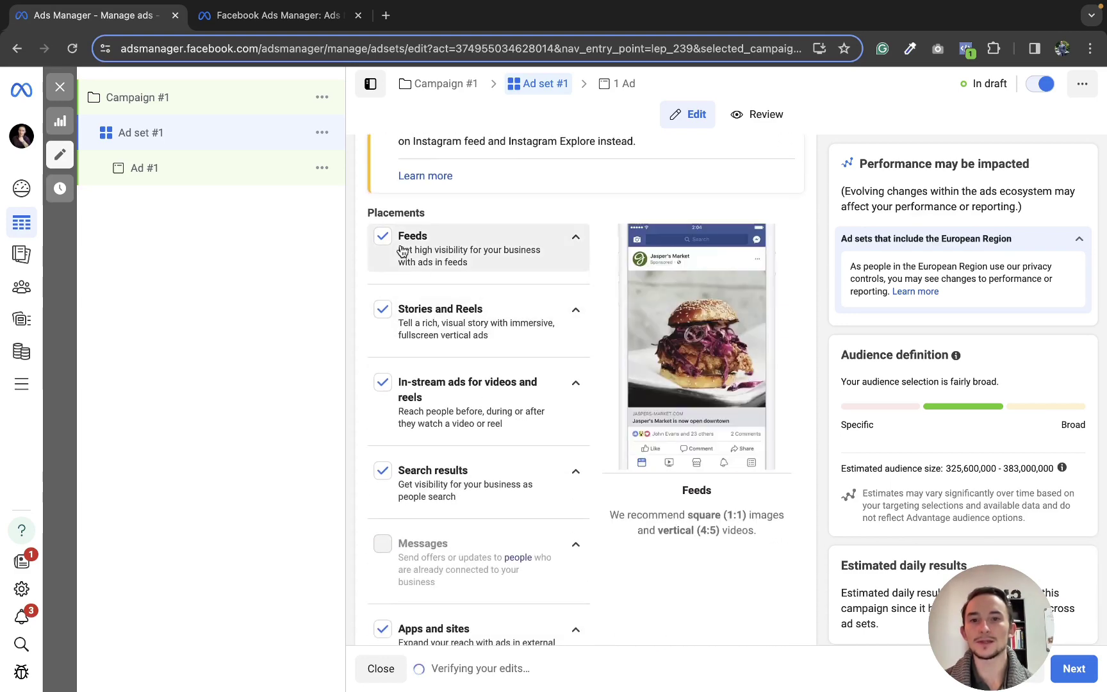
- Untick and re-tick Feeds and Stories and Reels to clear the setup error
{"action": "left_click", "coordinate": [383, 237]}
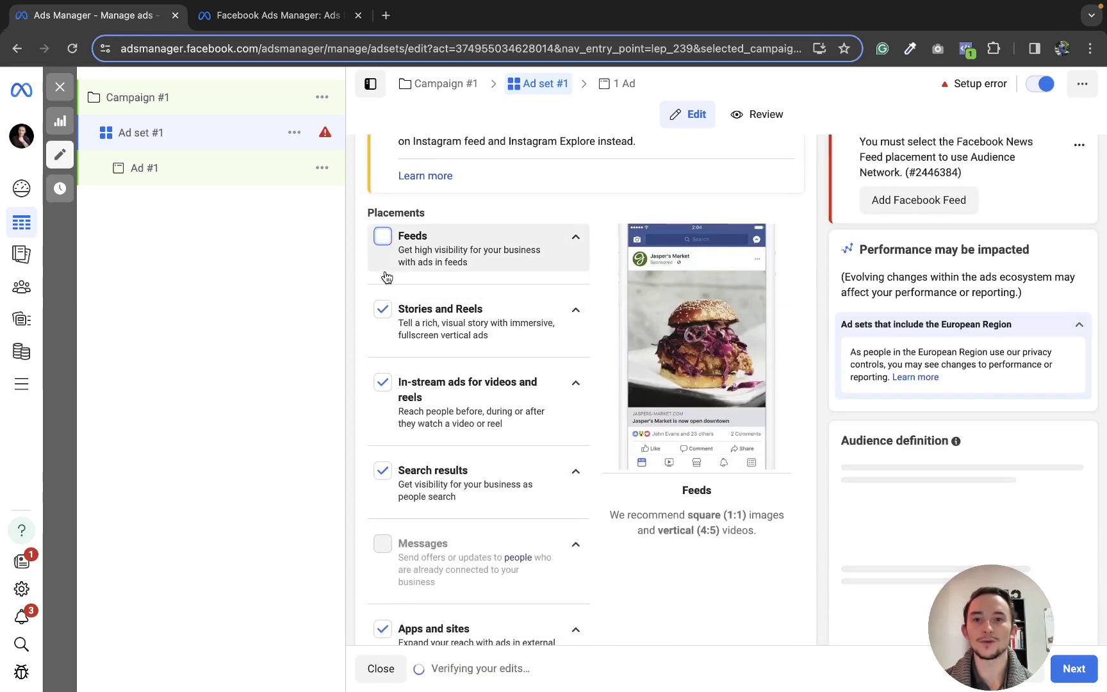
{"action": "left_click", "coordinate": [384, 311]}
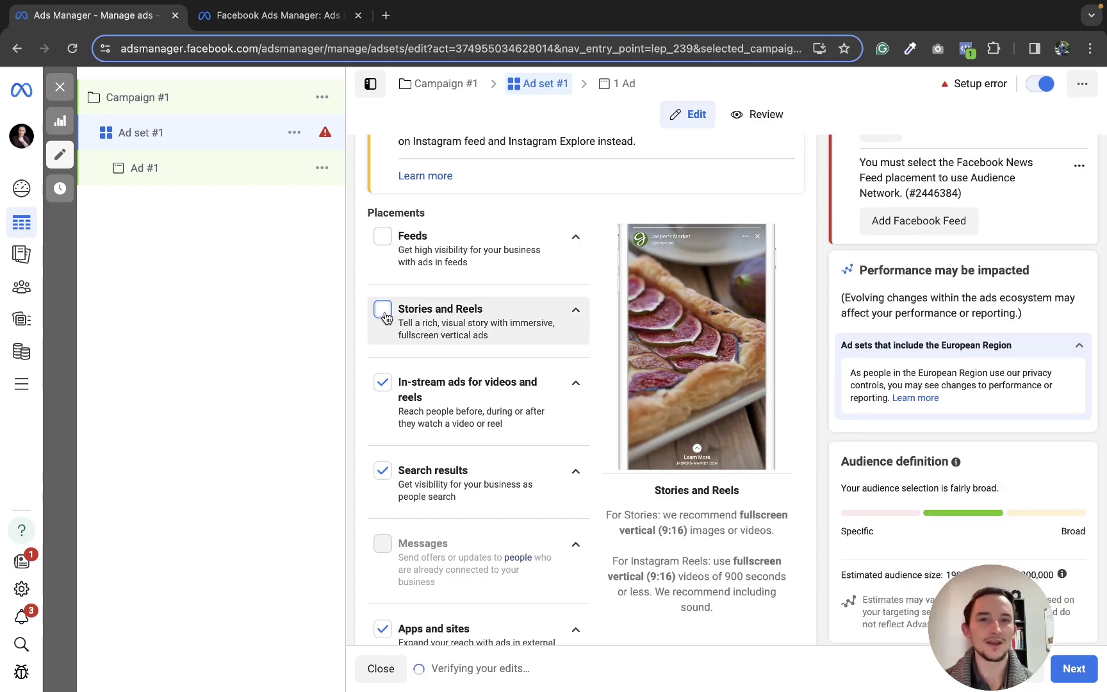
{"action": "left_click", "coordinate": [384, 310]}
{"action": "left_click", "coordinate": [383, 237]}
{"action": "scroll", "coordinate": [562, 321], "scroll_direction": "up", "scroll_amount": 5}
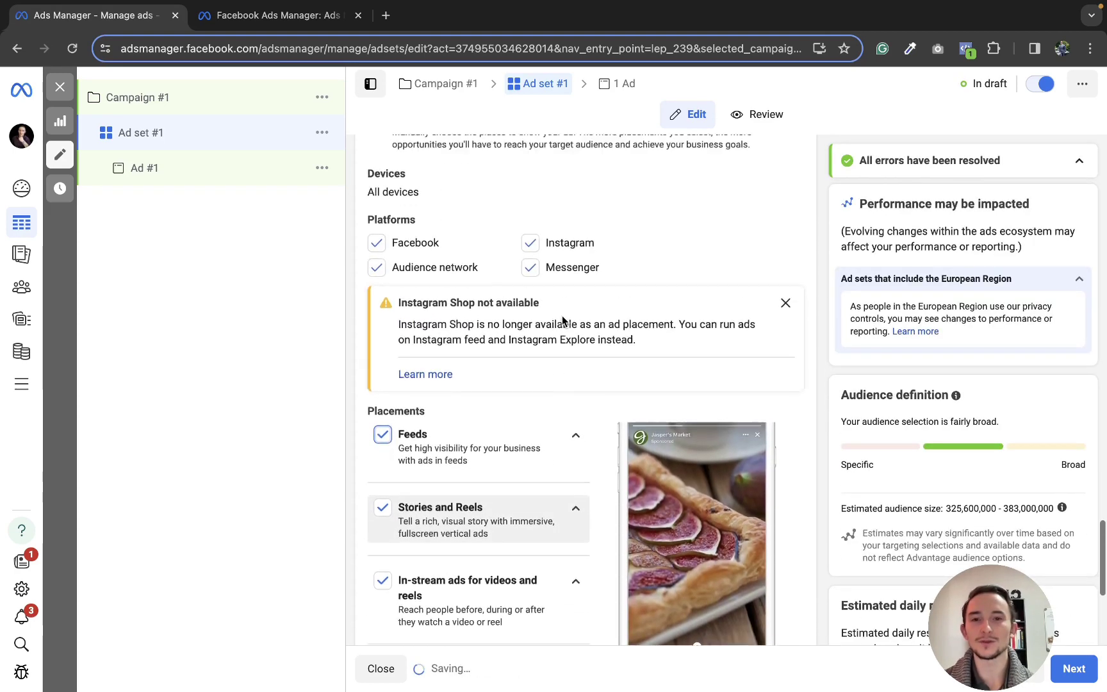
- Return to Advantage+ placements, then expand and hide the brand safety options
{"action": "scroll", "coordinate": [672, 346], "scroll_direction": "up", "scroll_amount": 2}
{"action": "left_click", "coordinate": [519, 207]}
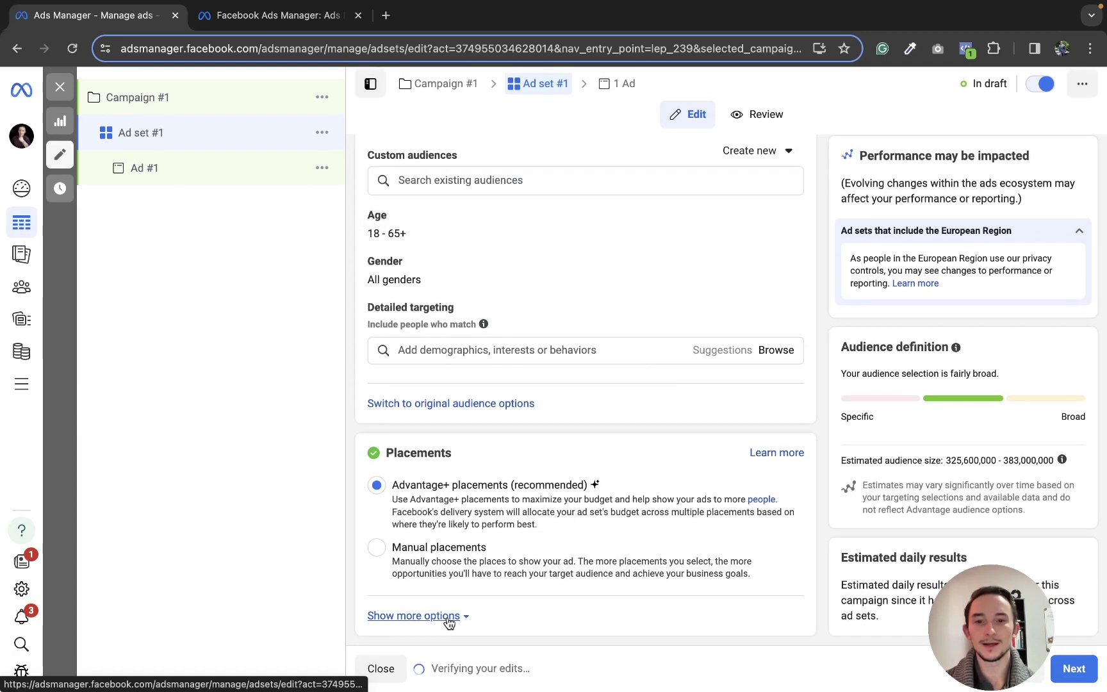
{"action": "left_click", "coordinate": [448, 616]}
{"action": "scroll", "coordinate": [546, 535], "scroll_direction": "down", "scroll_amount": 4}
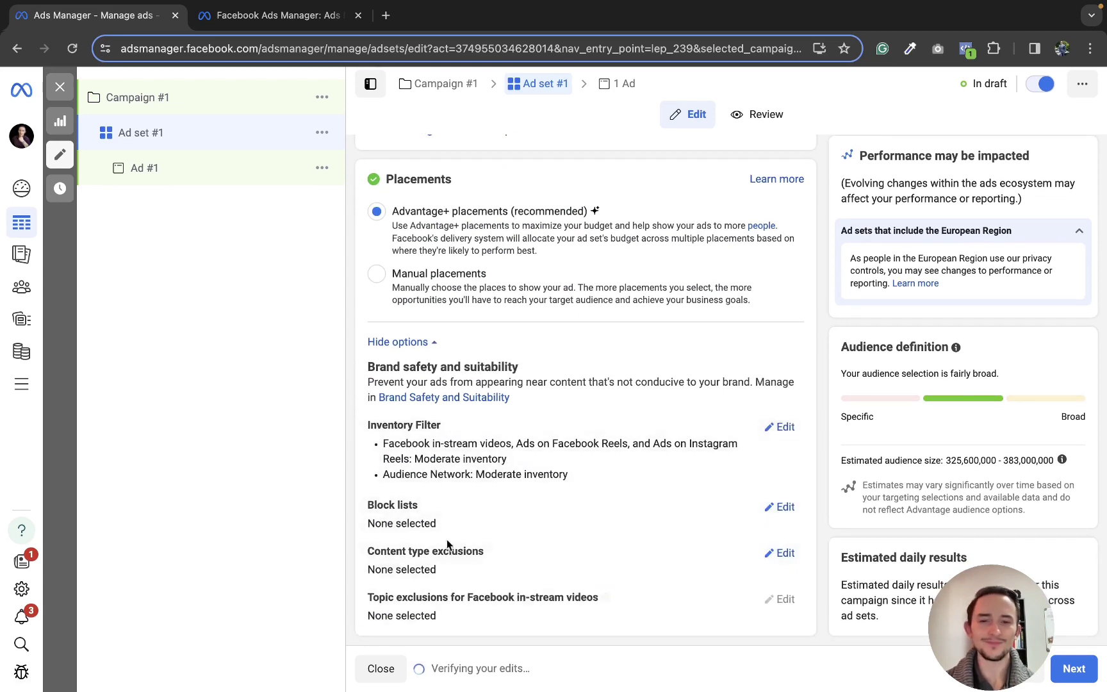
{"action": "left_click", "coordinate": [432, 346]}
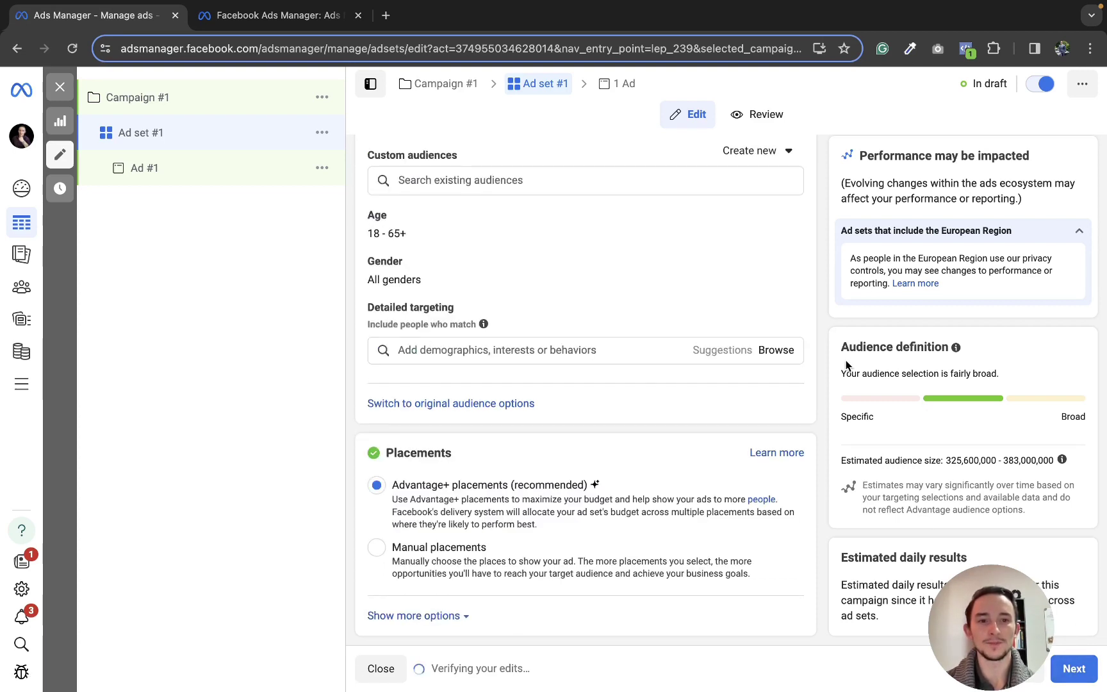
{"action": "left_click_drag", "start_coordinate": [840, 374], "coordinate": [1004, 384]}
{"action": "left_click", "coordinate": [913, 407]}
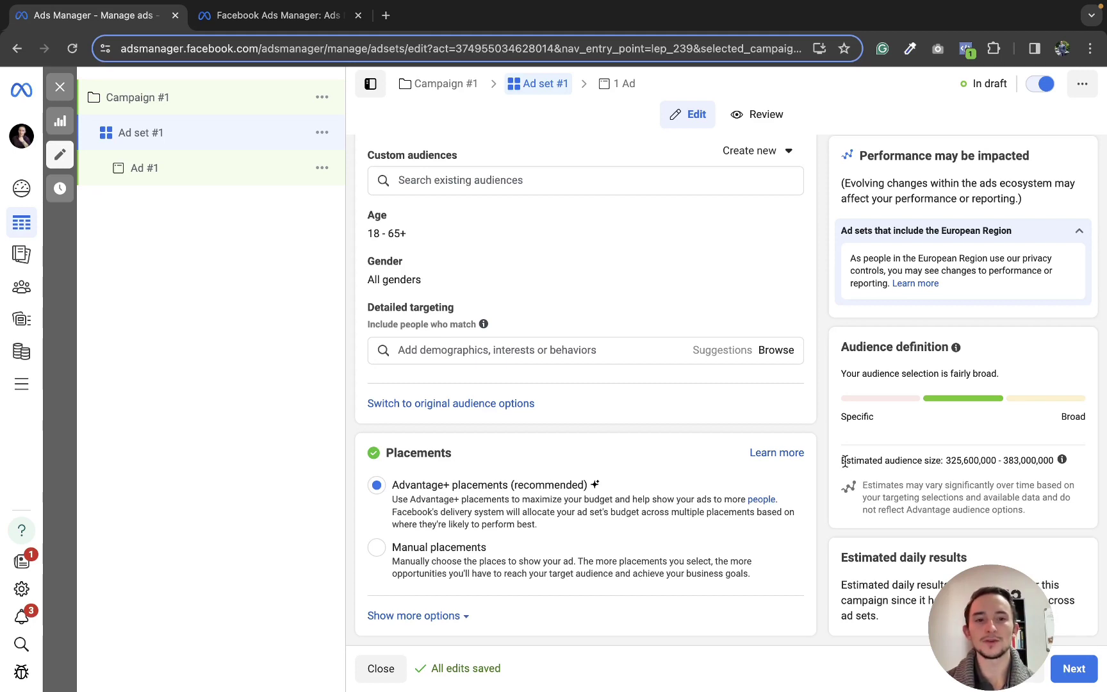
{"action": "left_click_drag", "start_coordinate": [841, 460], "coordinate": [1051, 460]}
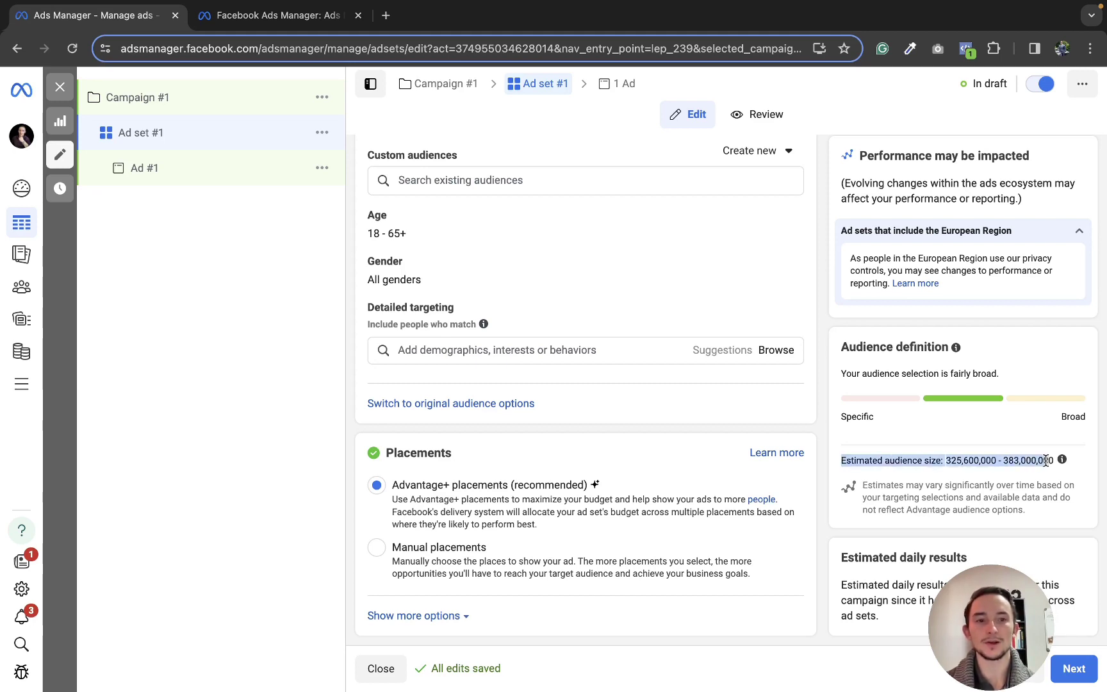
{"action": "left_click", "coordinate": [1005, 462]}
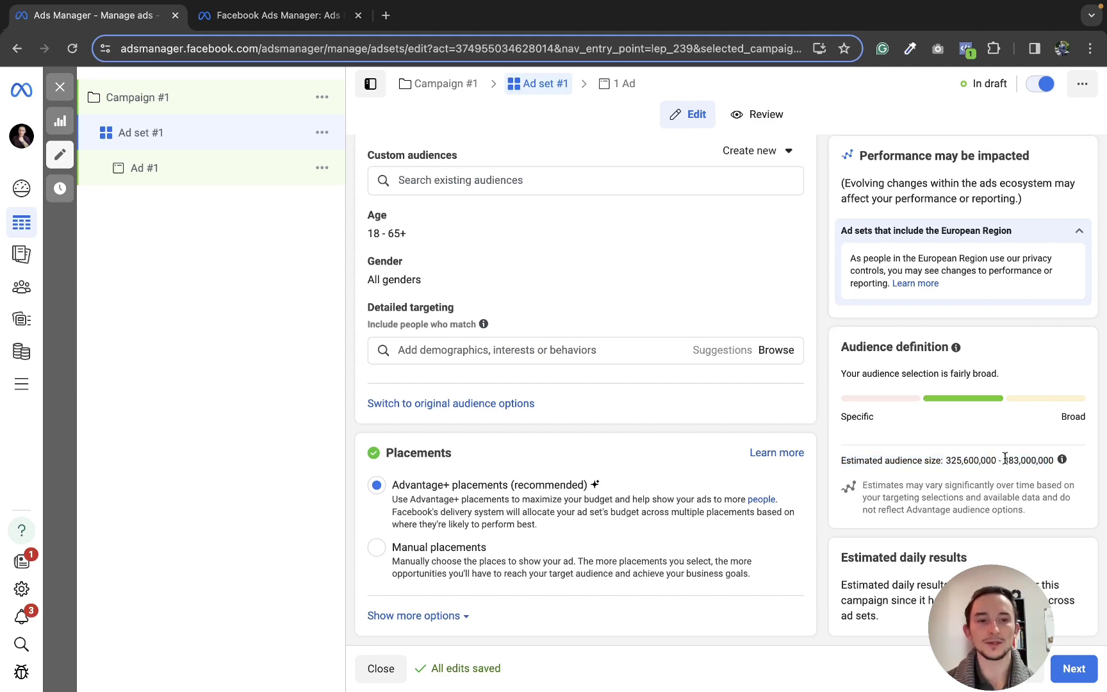
- Move on to Ad #1 and turn on Ad preview to show the Feeds preview panel
{"action": "left_click", "coordinate": [1074, 668]}
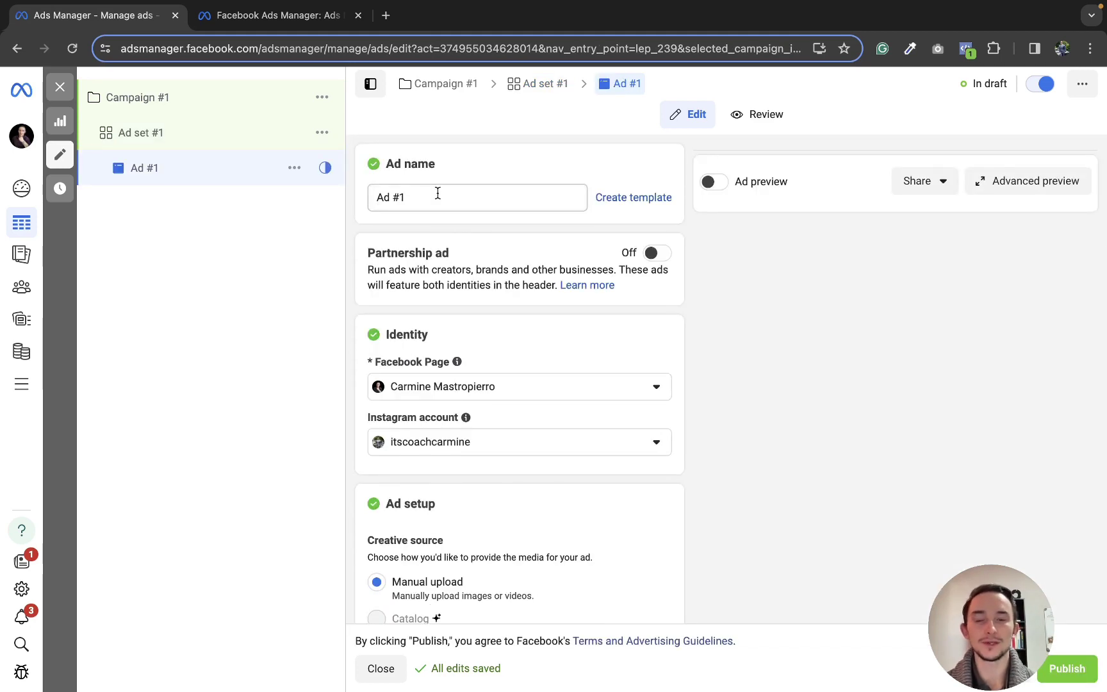
{"action": "scroll", "coordinate": [470, 228], "scroll_direction": "down", "scroll_amount": 3}
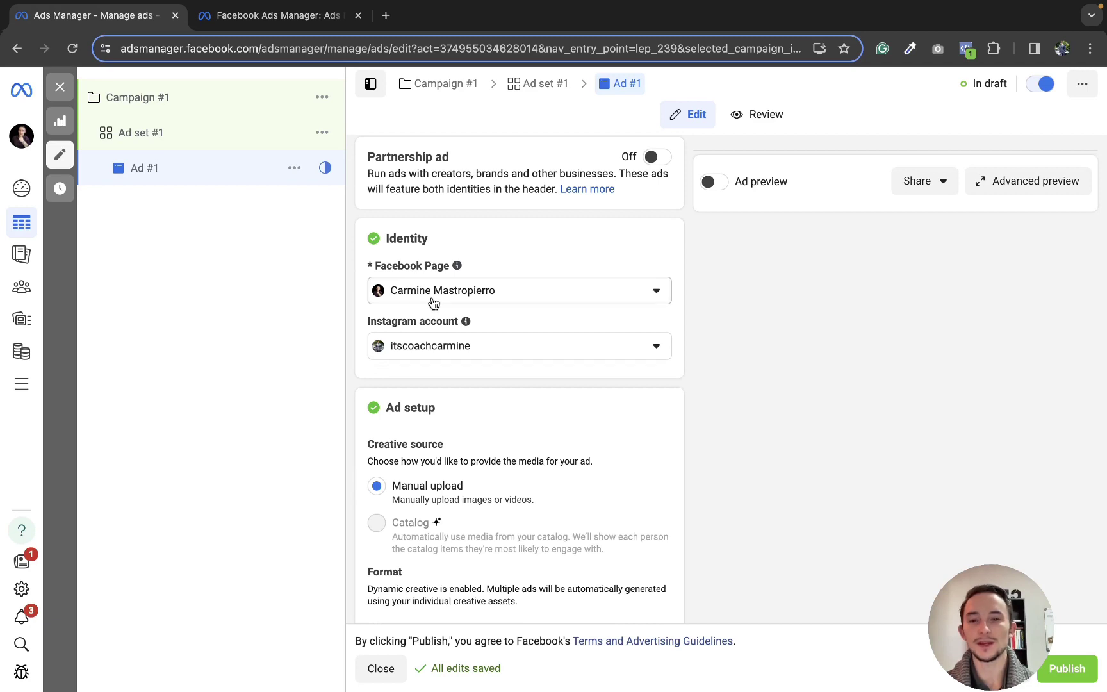
{"action": "scroll", "coordinate": [433, 303], "scroll_direction": "down", "scroll_amount": 2}
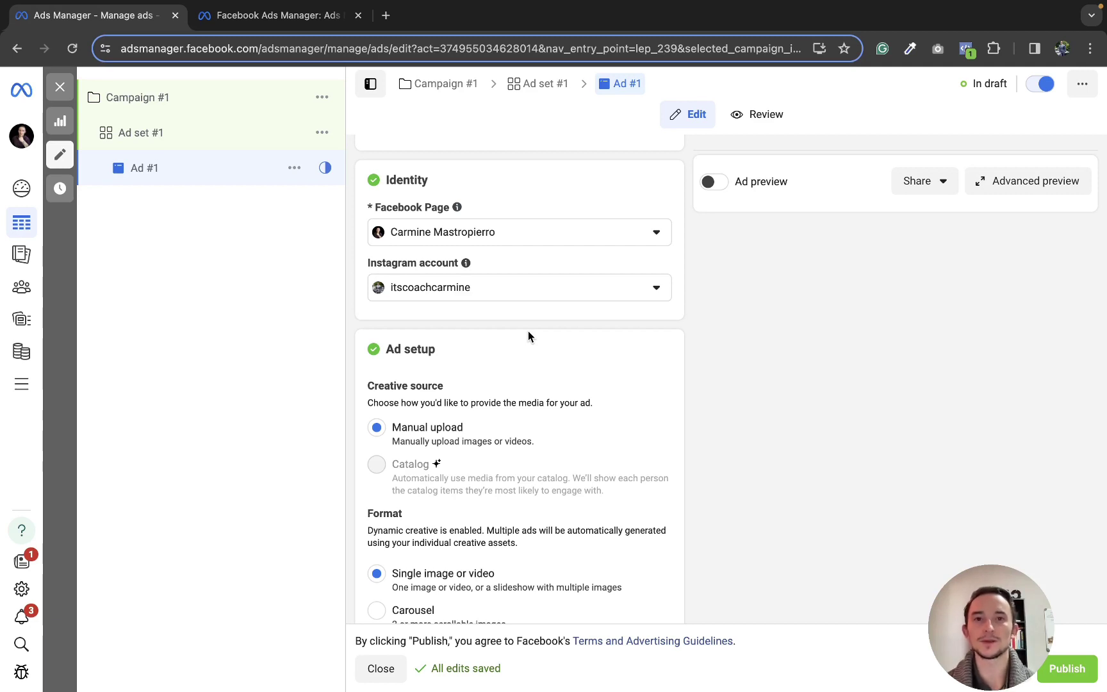
{"action": "left_click", "coordinate": [715, 184]}
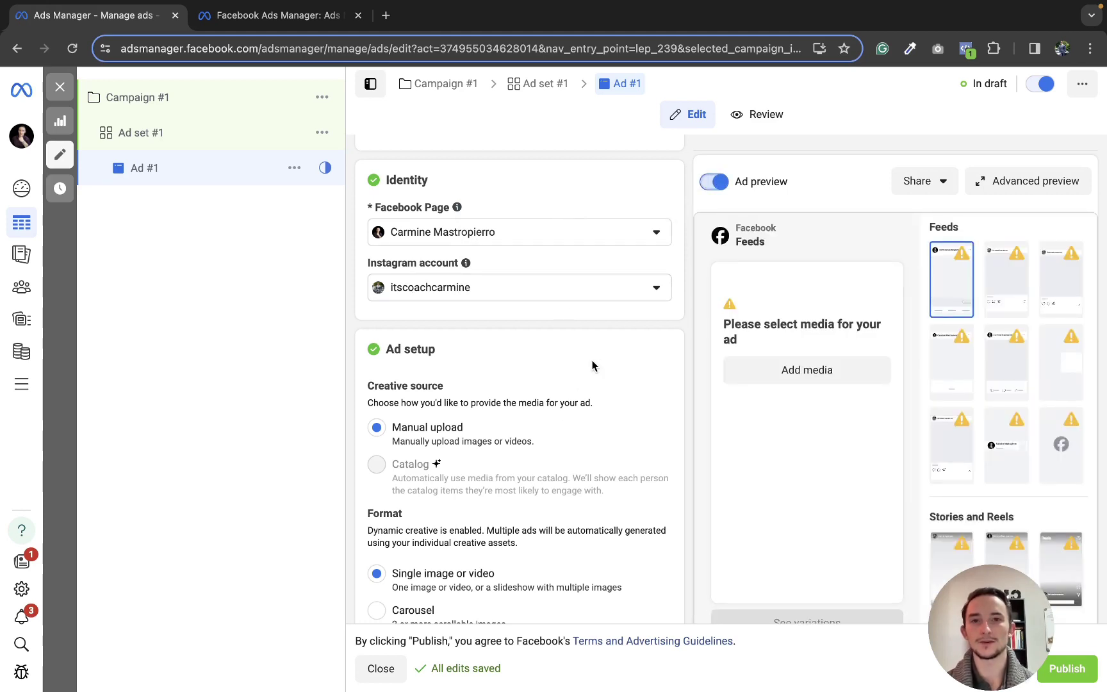
{"action": "scroll", "coordinate": [592, 366], "scroll_direction": "down", "scroll_amount": 3}
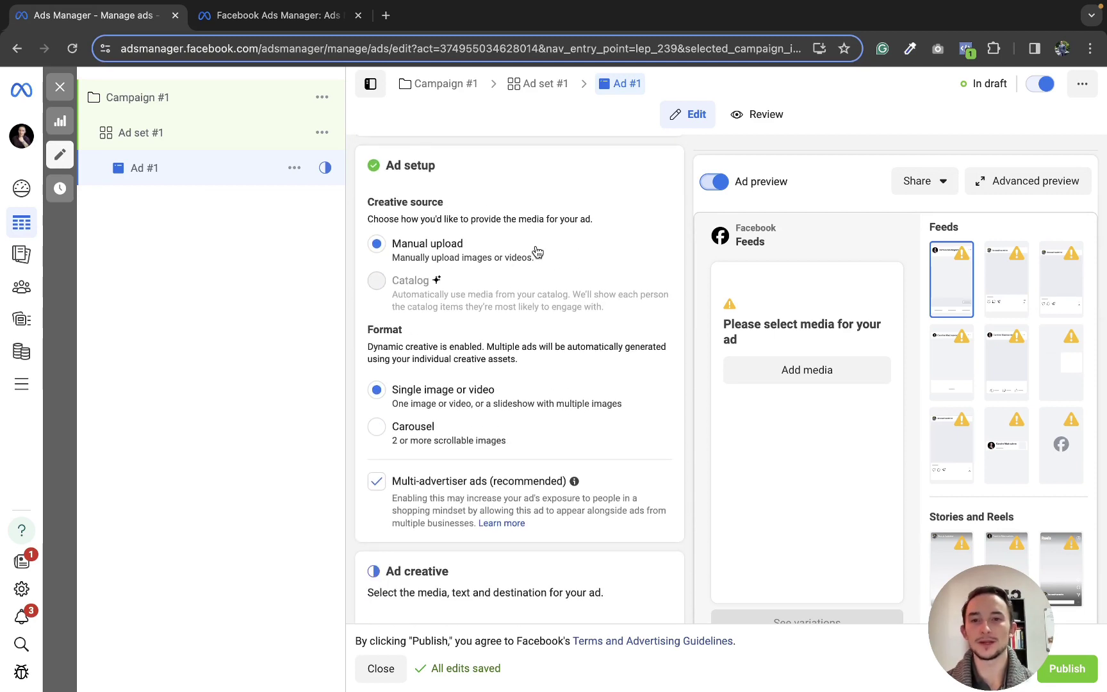
{"action": "scroll", "coordinate": [537, 252], "scroll_direction": "down", "scroll_amount": 2}
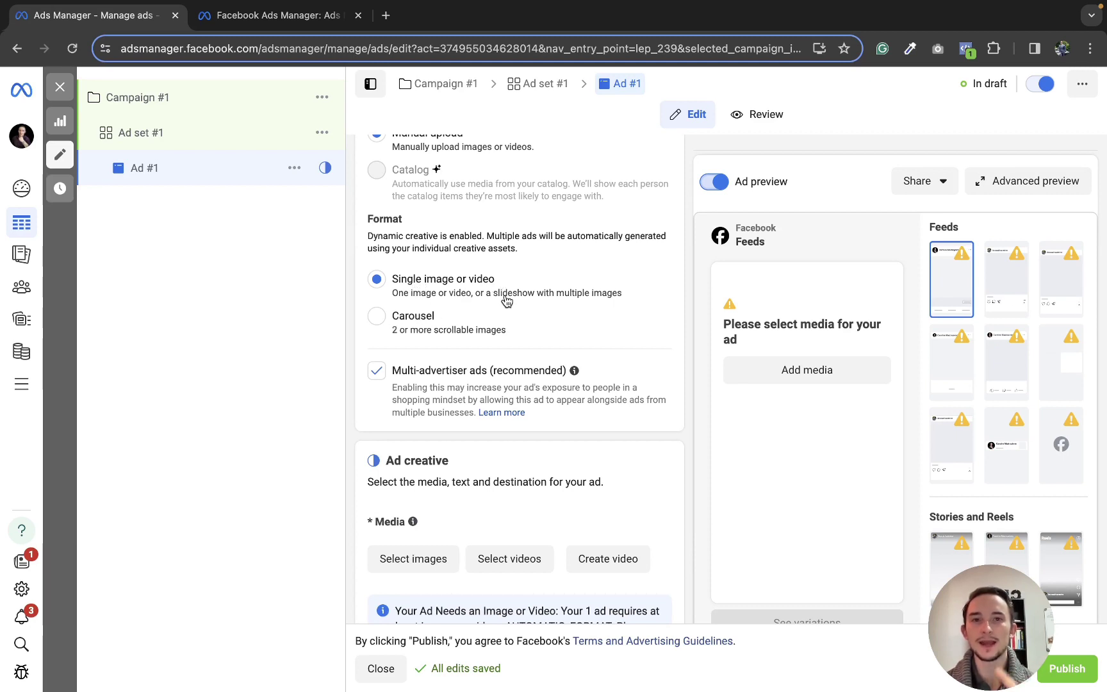
{"action": "scroll", "coordinate": [412, 363], "scroll_direction": "down", "scroll_amount": 1}
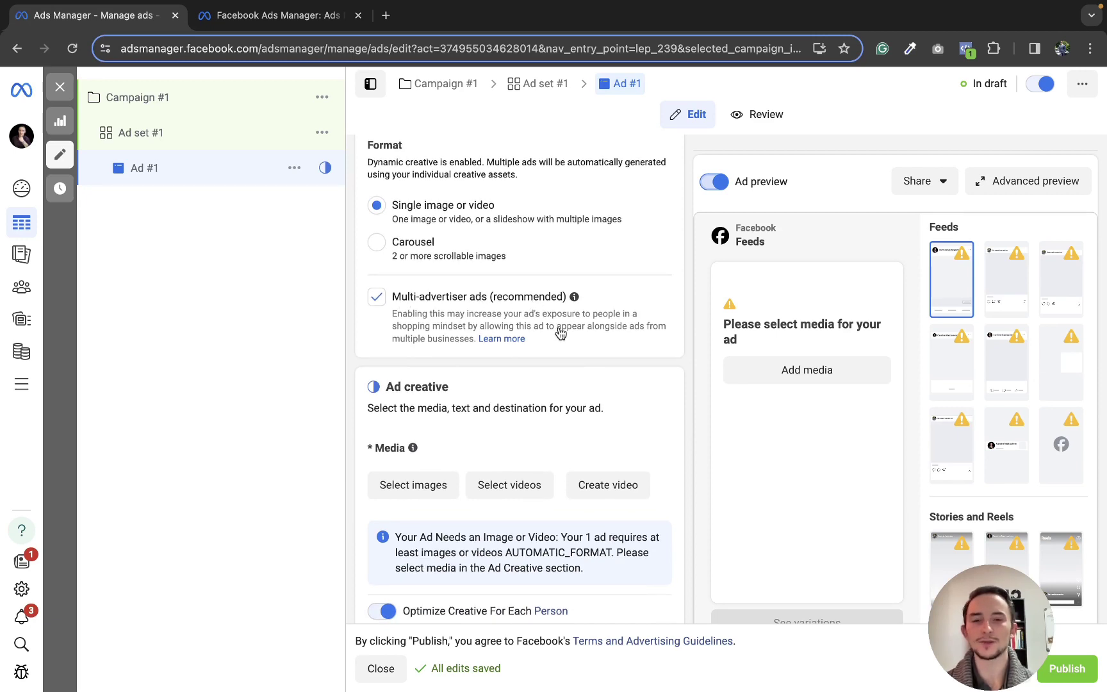
{"action": "scroll", "coordinate": [558, 325], "scroll_direction": "down", "scroll_amount": 1}
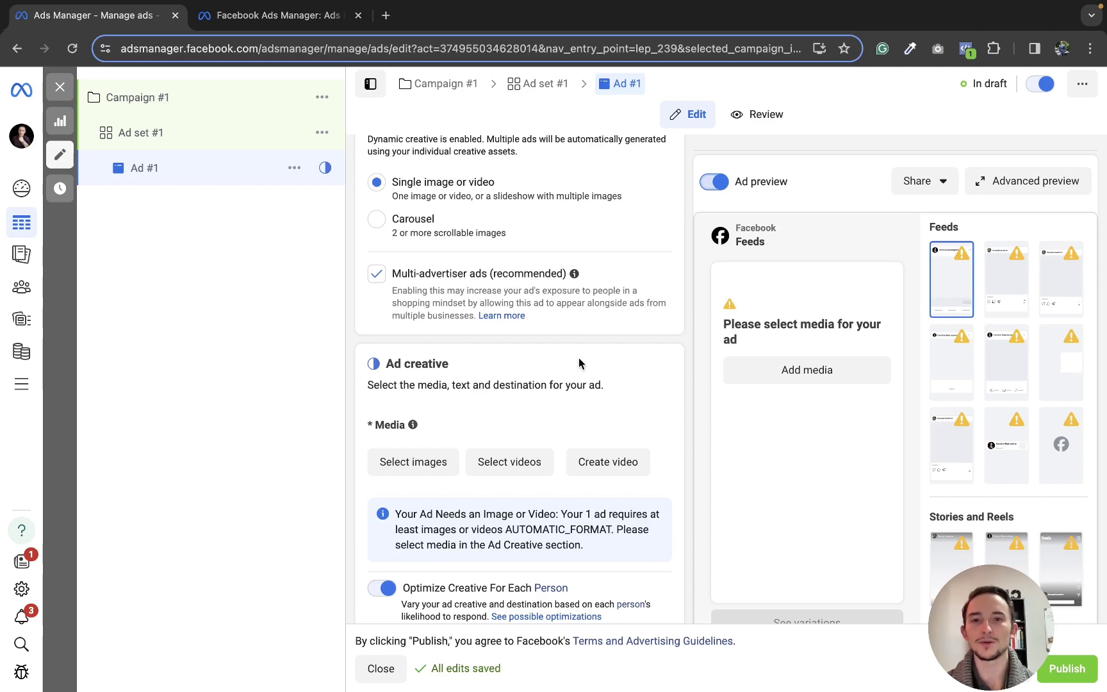
{"action": "scroll", "coordinate": [526, 324], "scroll_direction": "down", "scroll_amount": 3}
{"action": "scroll", "coordinate": [527, 325], "scroll_direction": "down", "scroll_amount": 1}
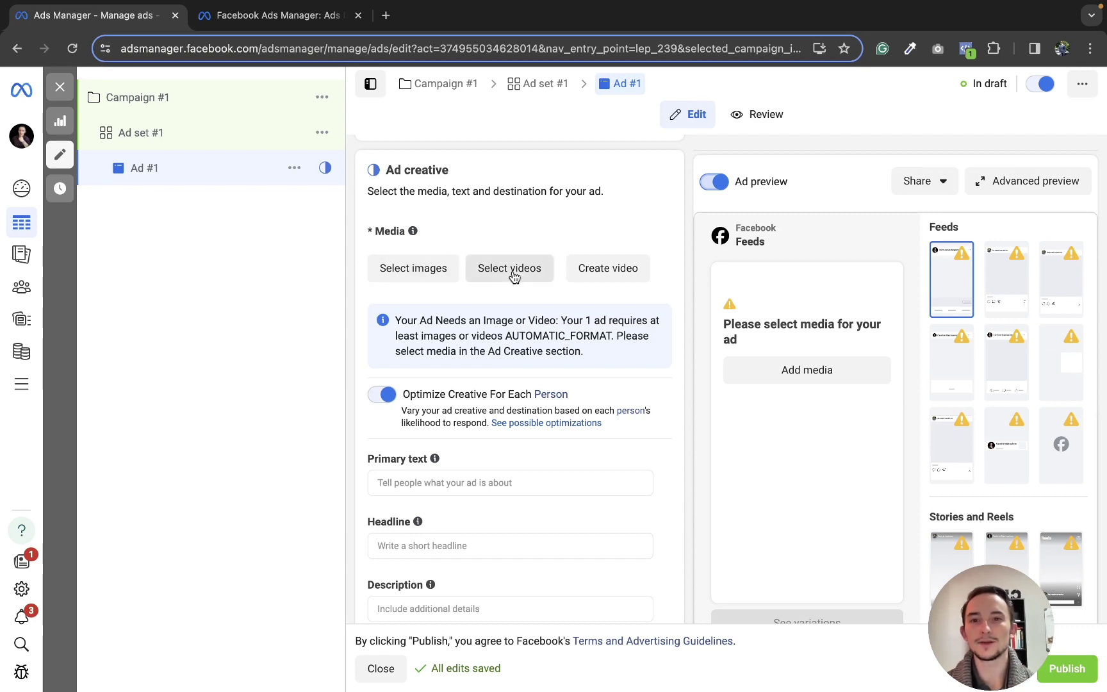
- Select the 1304×1304 portrait photo as Ad #1's image
{"action": "left_click", "coordinate": [450, 276]}
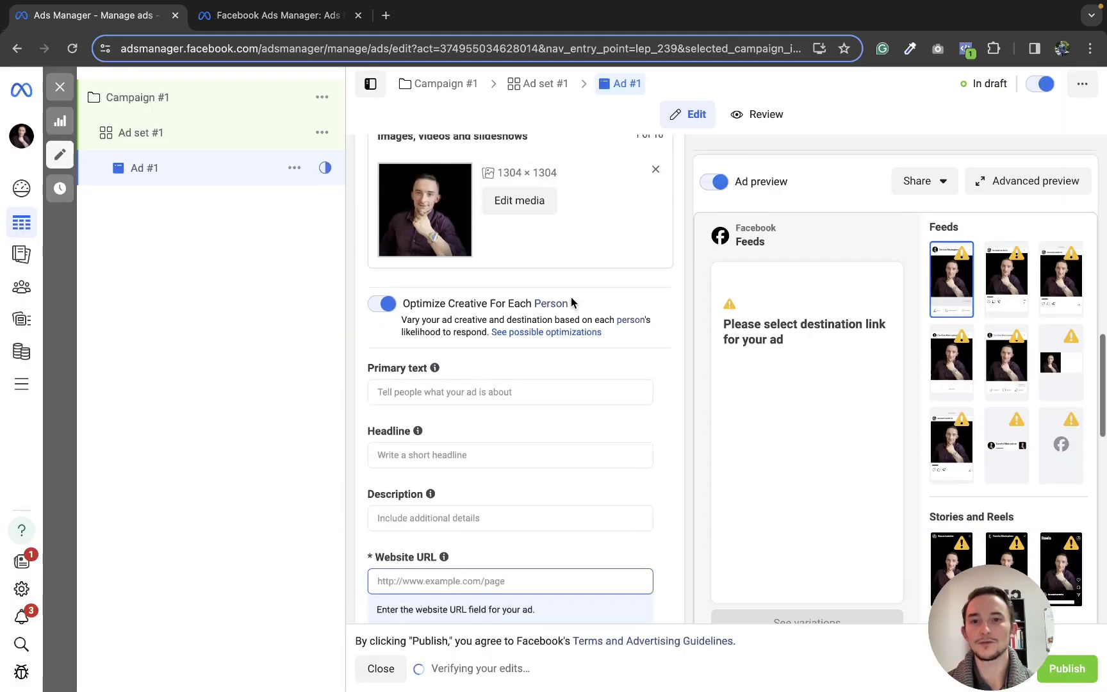
{"action": "scroll", "coordinate": [571, 297], "scroll_direction": "down", "scroll_amount": 1}
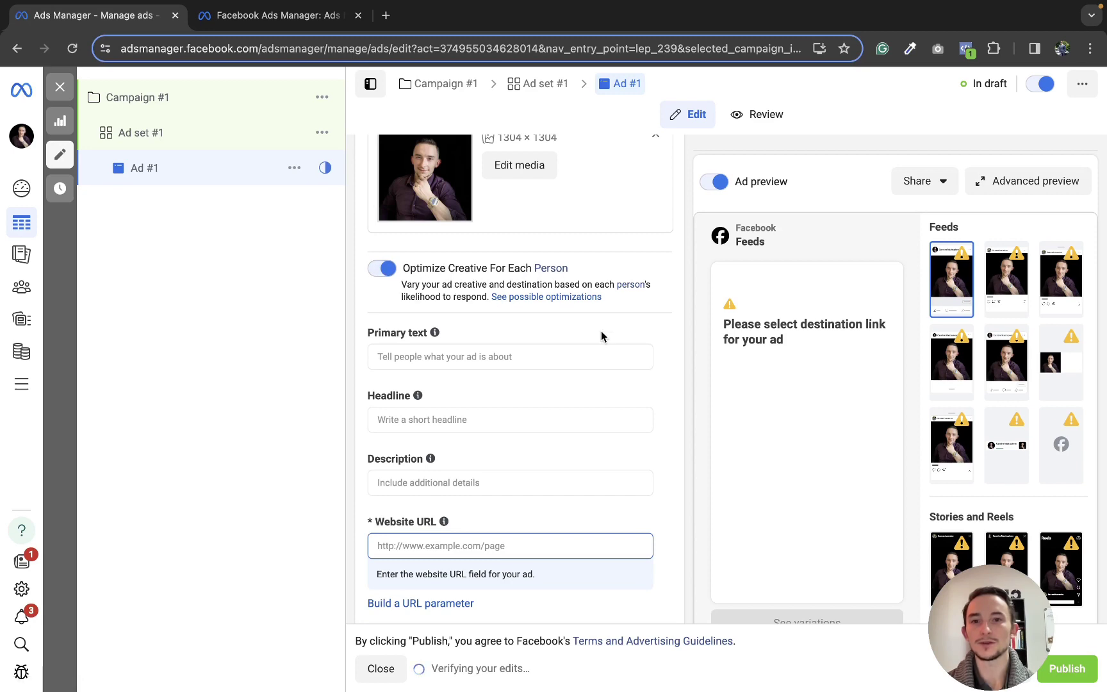
{"action": "scroll", "coordinate": [601, 331], "scroll_direction": "down", "scroll_amount": 1}
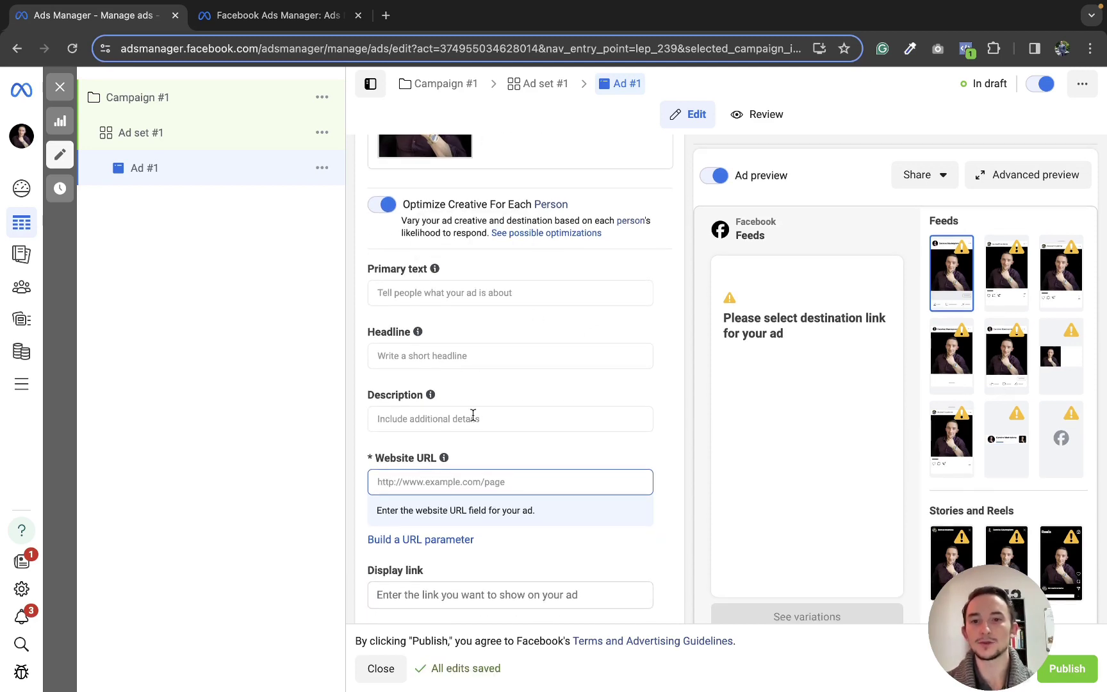
{"action": "scroll", "coordinate": [473, 416], "scroll_direction": "down", "scroll_amount": 1}
{"action": "scroll", "coordinate": [521, 319], "scroll_direction": "up", "scroll_amount": 1}
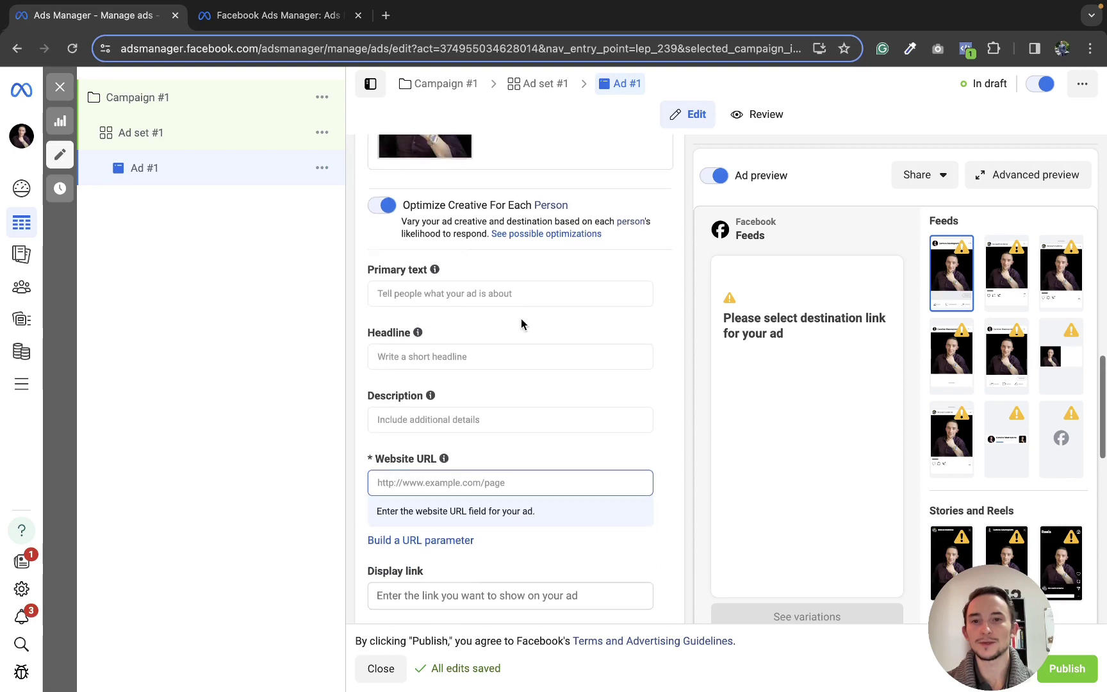
- Enter 'Example' as primary text, then clear it out
{"action": "left_click", "coordinate": [449, 309]}
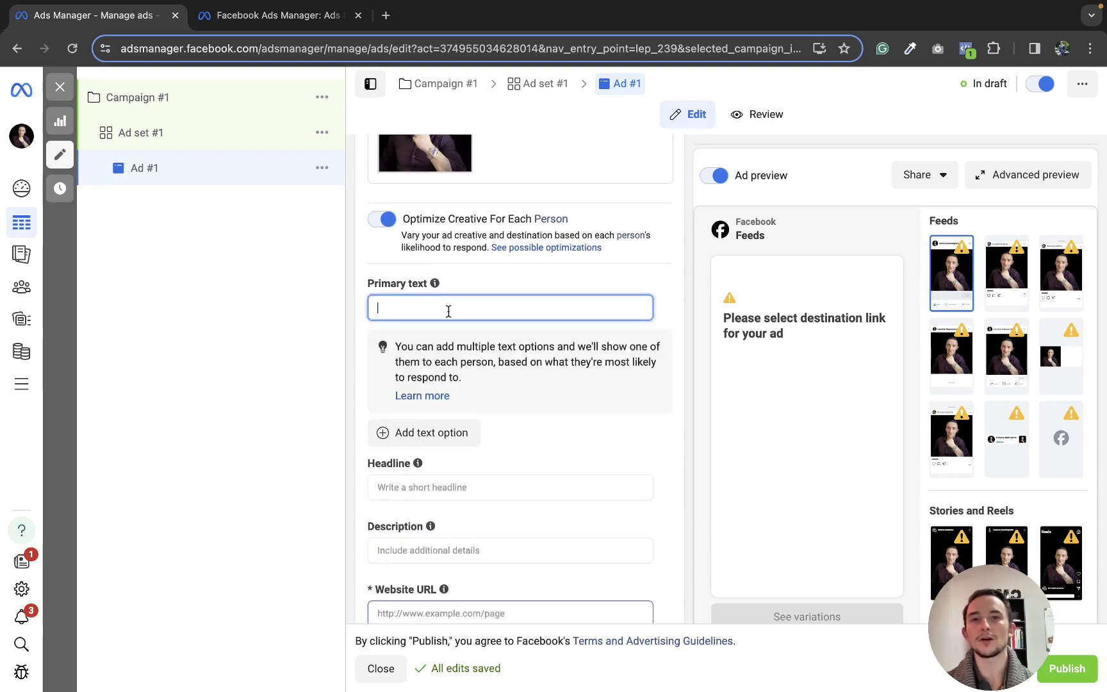
{"action": "type", "text": "Example."}
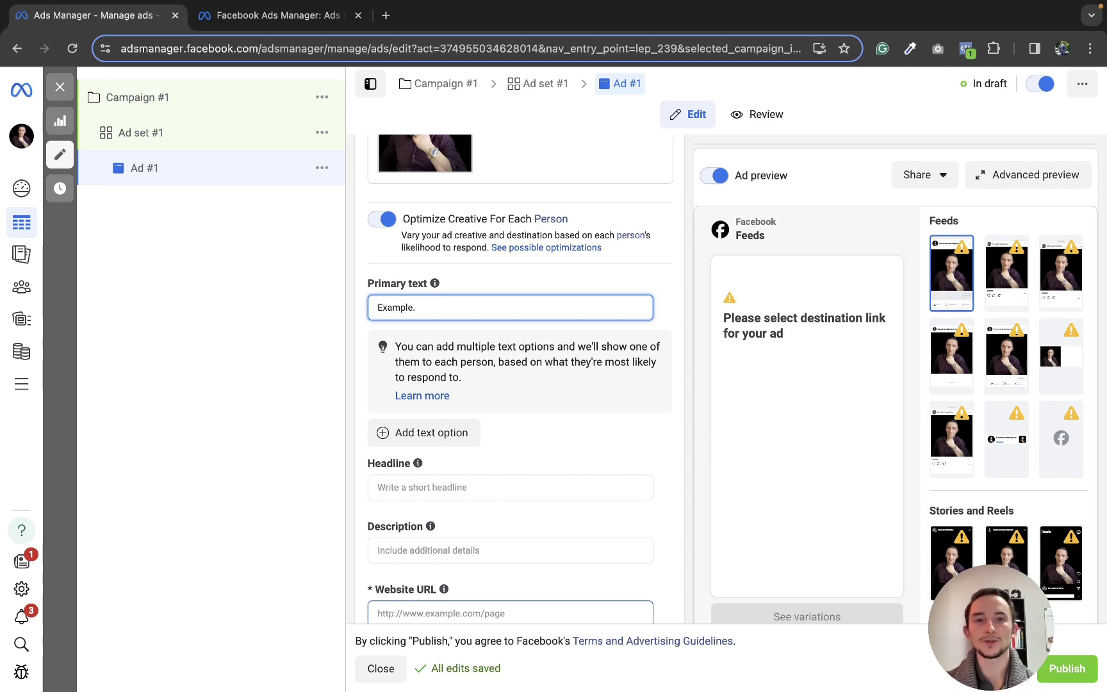
{"action": "left_click", "coordinate": [636, 267]}
{"action": "scroll", "coordinate": [840, 306], "scroll_direction": "down", "scroll_amount": 1}
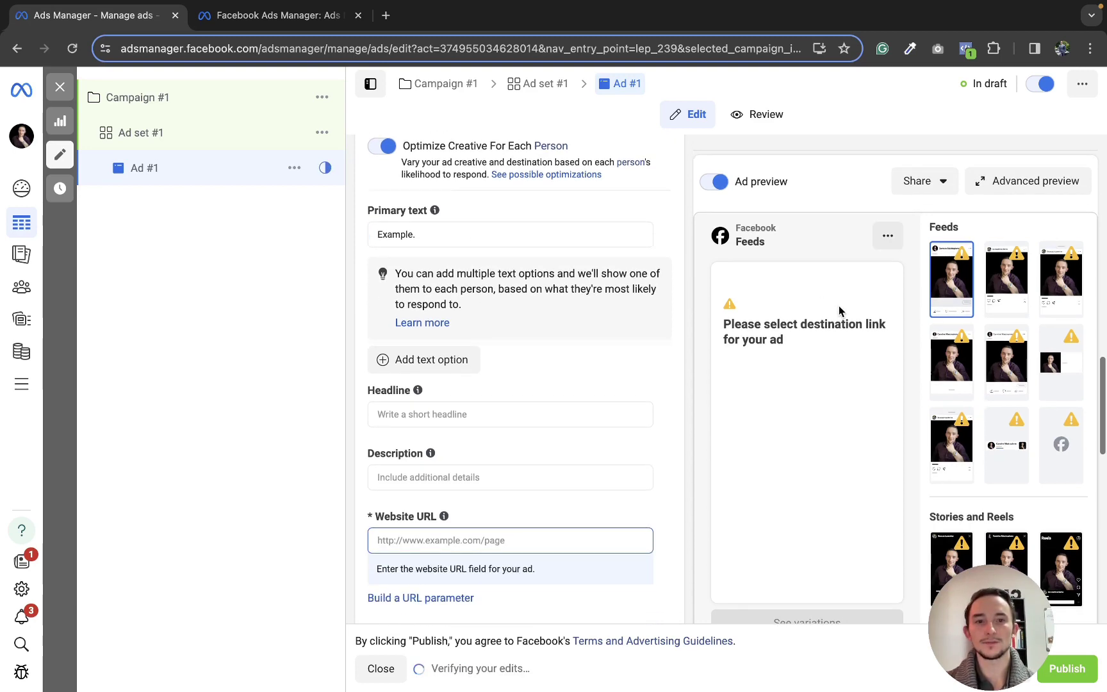
{"action": "key", "text": "ctrl+a"}
{"action": "left_click", "coordinate": [494, 292]}
{"action": "key", "text": "ctrl+a"}
{"action": "key", "text": "BackSpace"}
{"action": "scroll", "coordinate": [546, 344], "scroll_direction": "up", "scroll_amount": 2}
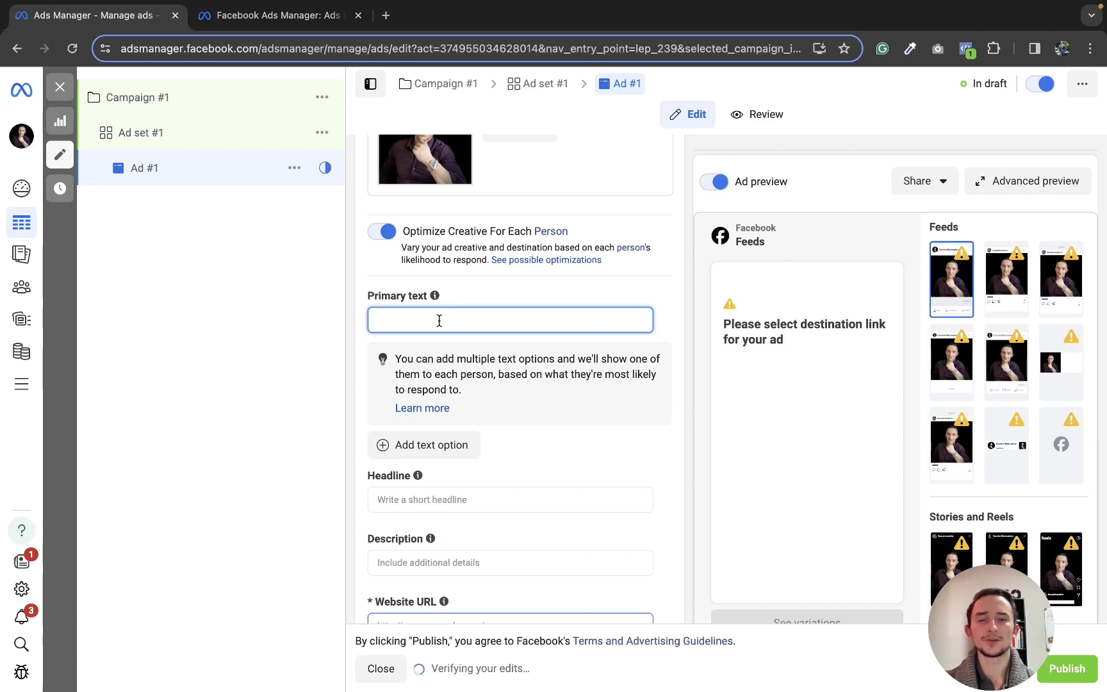
- Write primary text pitching copywriting services to drive revenue, ending 'Get a free quote today!'
{"action": "type", "text": "Get copywrit"}
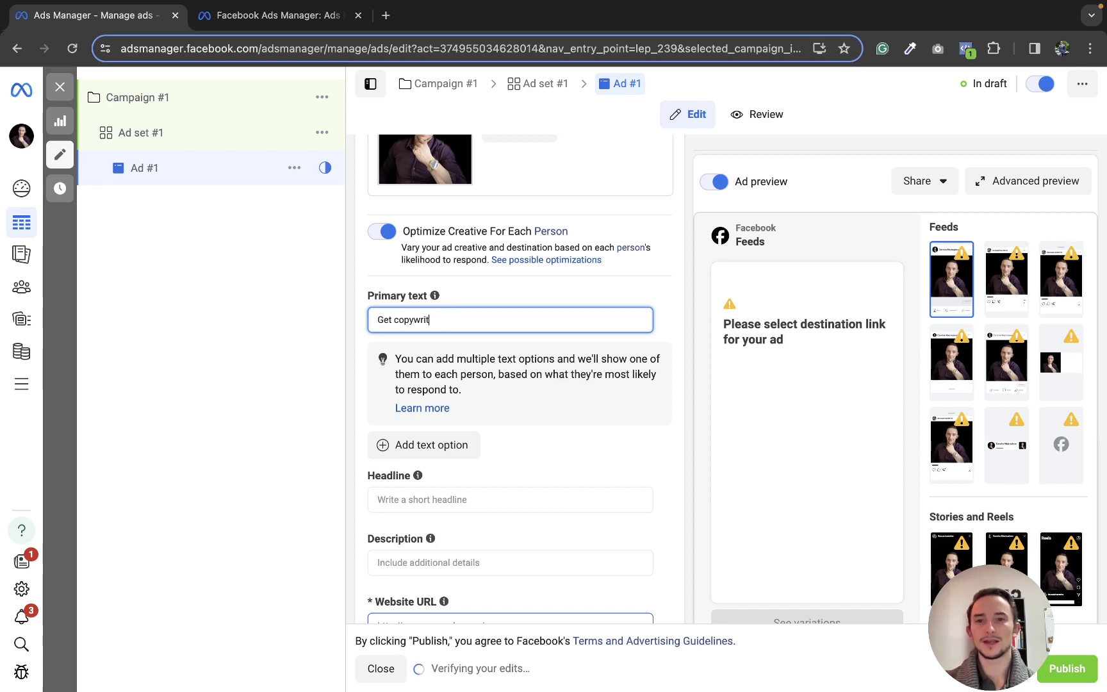
{"action": "type", "text": "ing services that "}
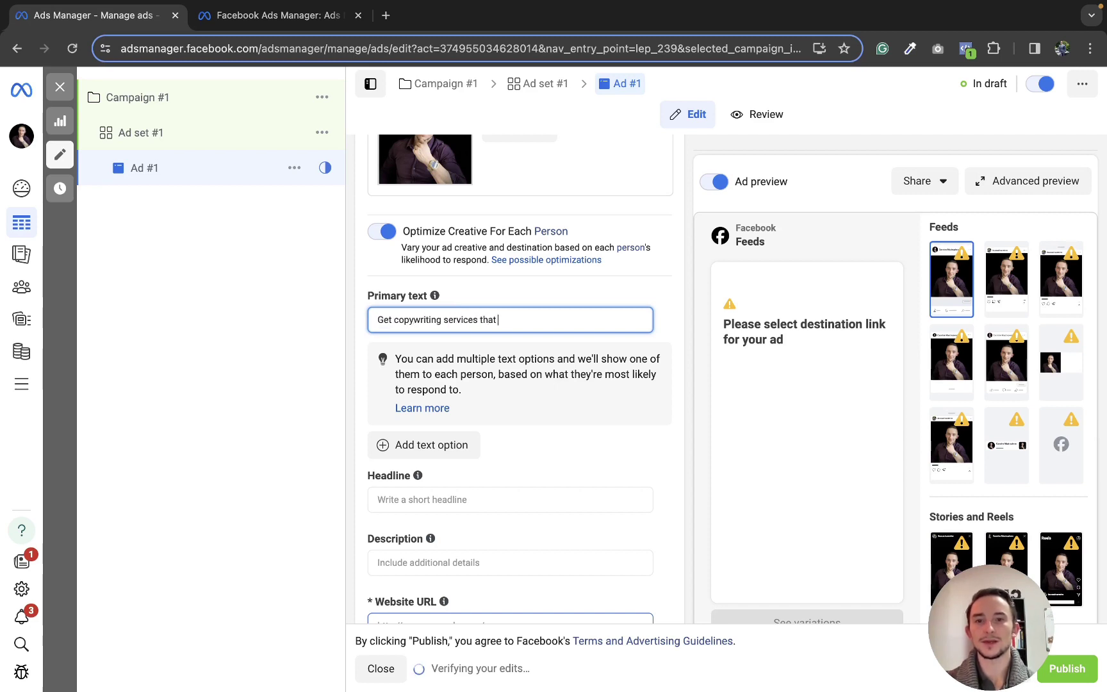
{"action": "type", "text": "help grow your business and rive more"}
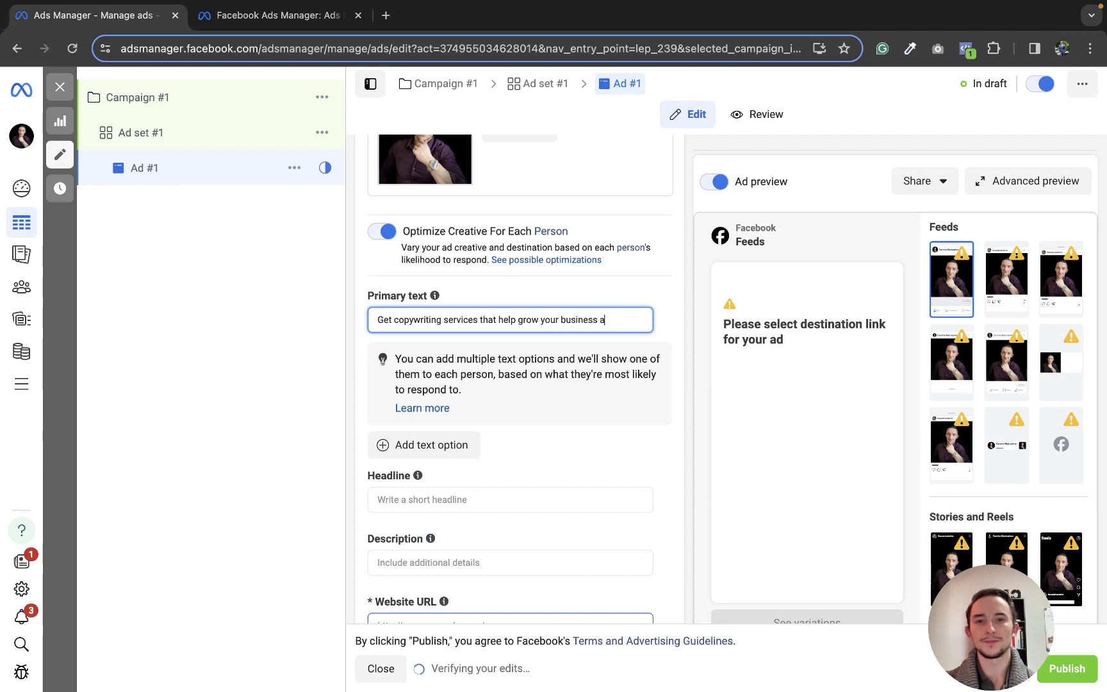
{"action": "key", "text": "BackSpace"}
{"action": "key", "text": "BackSpace"}
{"action": "key", "text": "BackSpace"}
{"action": "key", "text": "BackSpace"}
{"action": "key", "text": "BackSpace"}
{"action": "key", "text": "BackSpace"}
{"action": "key", "text": "BackSpace"}
{"action": "key", "text": "BackSpace"}
{"action": "key", "text": "BackSpace"}
{"action": "type", "text": "ive more re"}
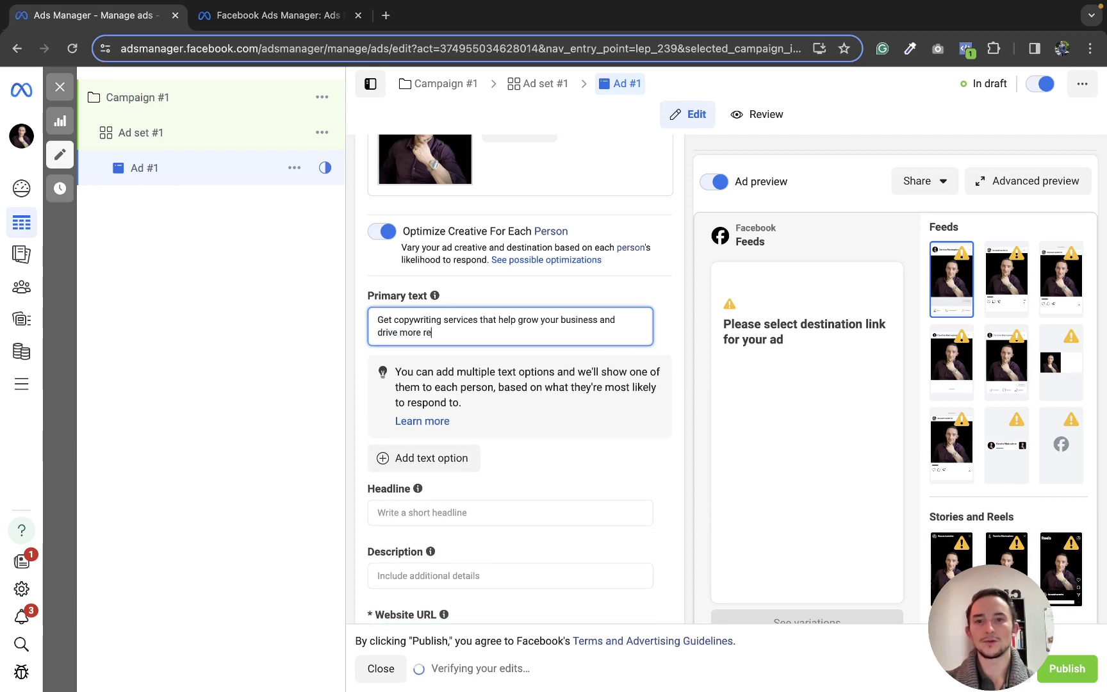
{"action": "type", "text": "venue. Get a free quote tody"}
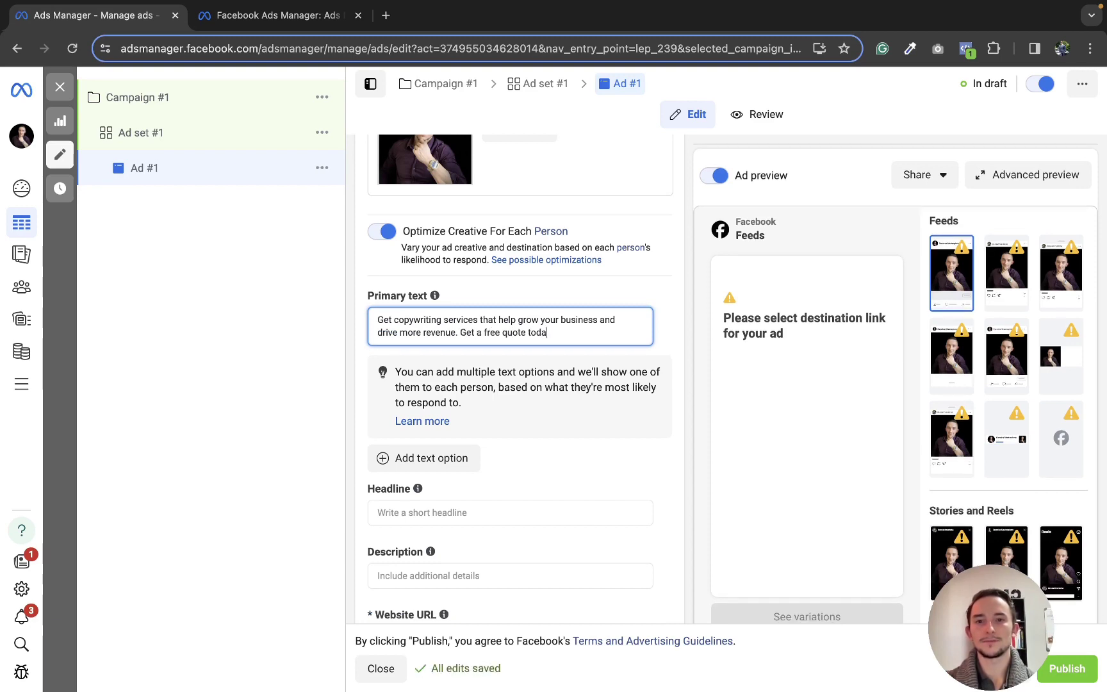
{"action": "scroll", "coordinate": [481, 348], "scroll_direction": "down", "scroll_amount": 3}
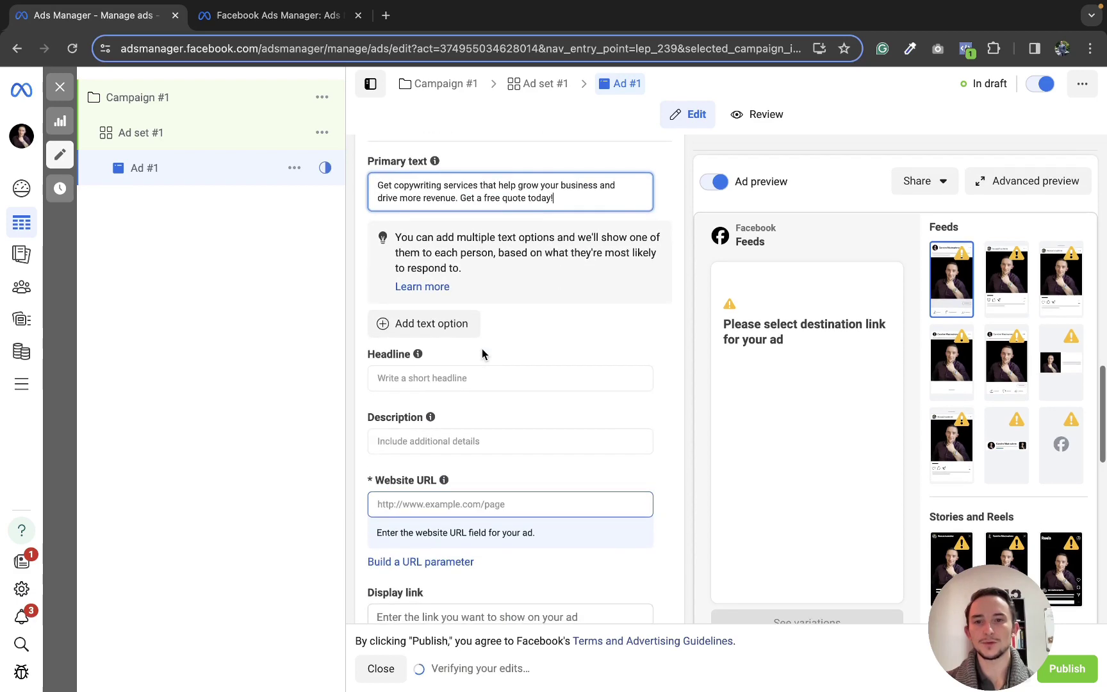
{"action": "scroll", "coordinate": [484, 346], "scroll_direction": "up", "scroll_amount": 5}
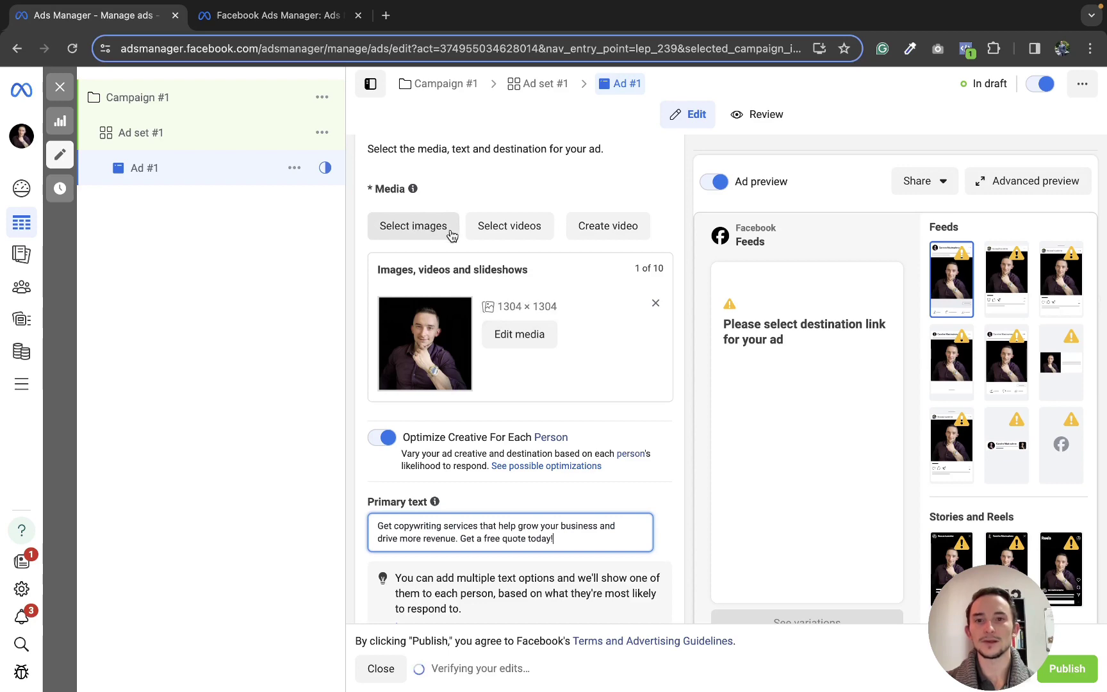
{"action": "scroll", "coordinate": [573, 368], "scroll_direction": "down", "scroll_amount": 5}
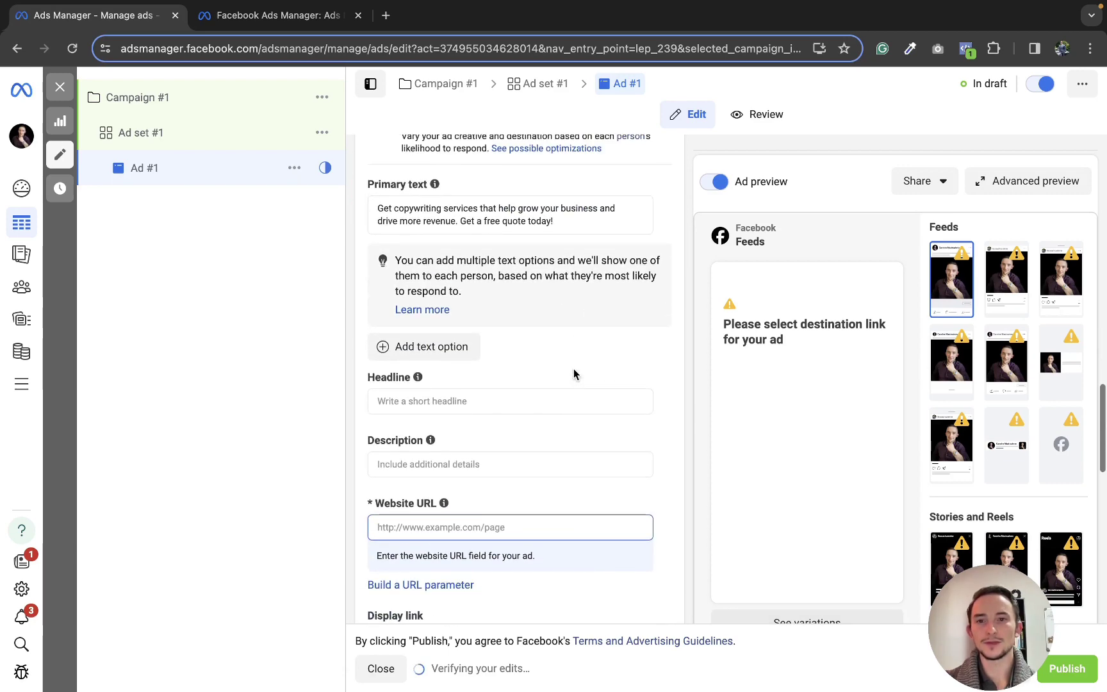
{"action": "left_click", "coordinate": [442, 355]}
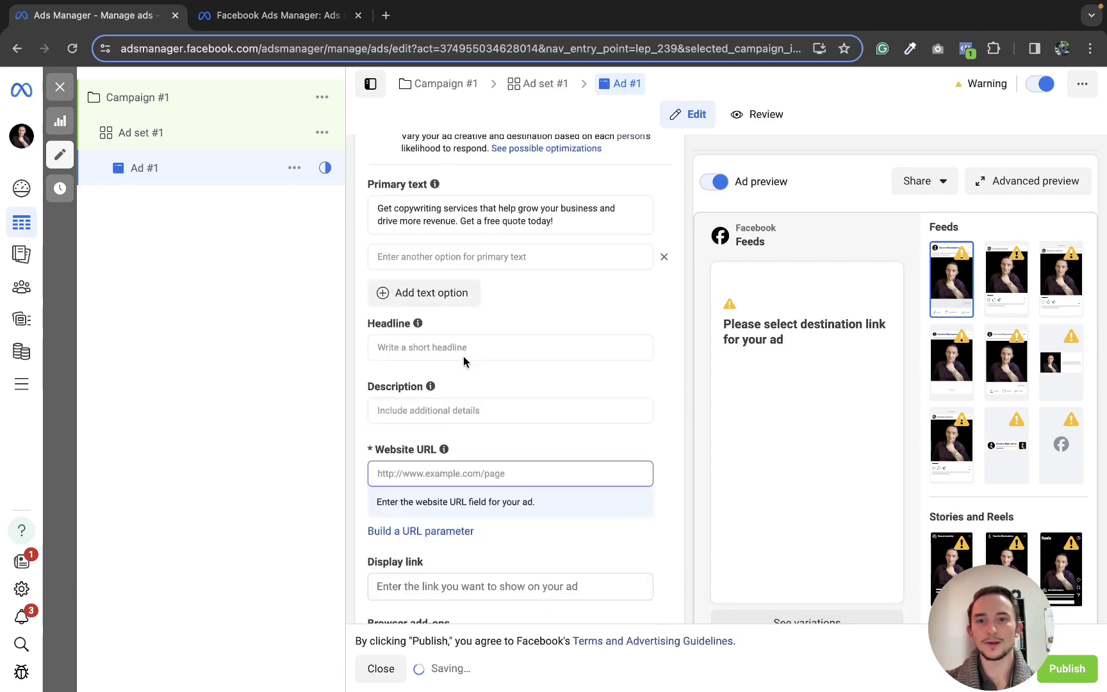
{"action": "left_click", "coordinate": [451, 256]}
{"action": "type", "text": "Get a free quote for cop"}
{"action": "type", "text": "ywrting "}
{"action": "type", "text": "iting service"}
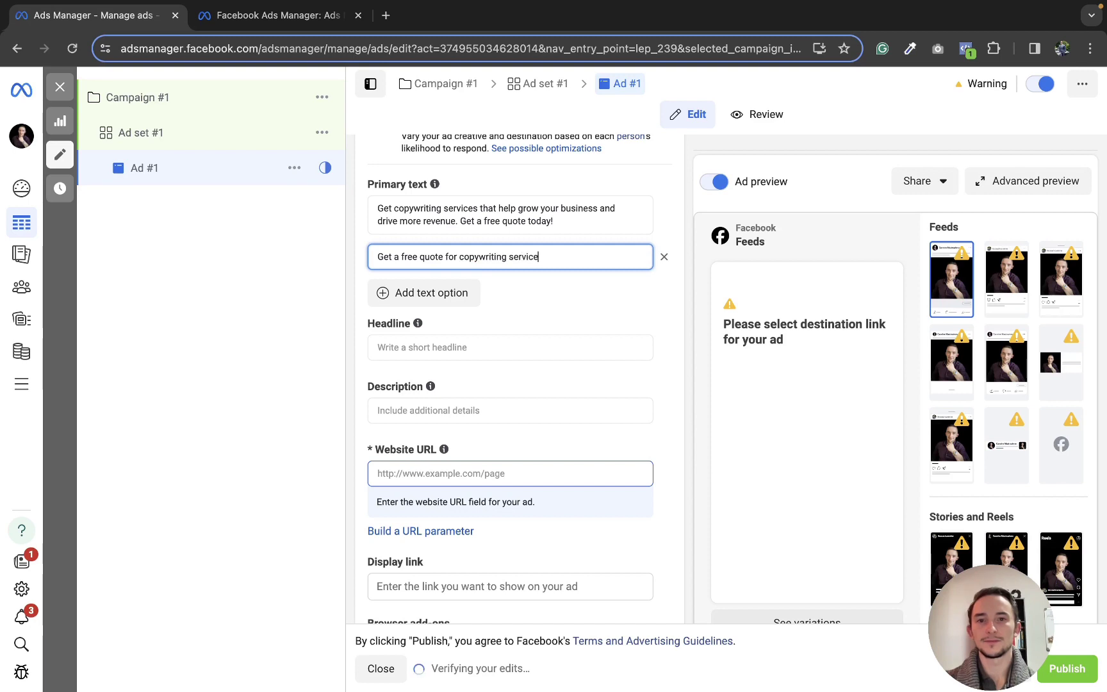
{"action": "type", "text": "s!"}
{"action": "left_click", "coordinate": [449, 349]}
{"action": "type", "text": "G"}
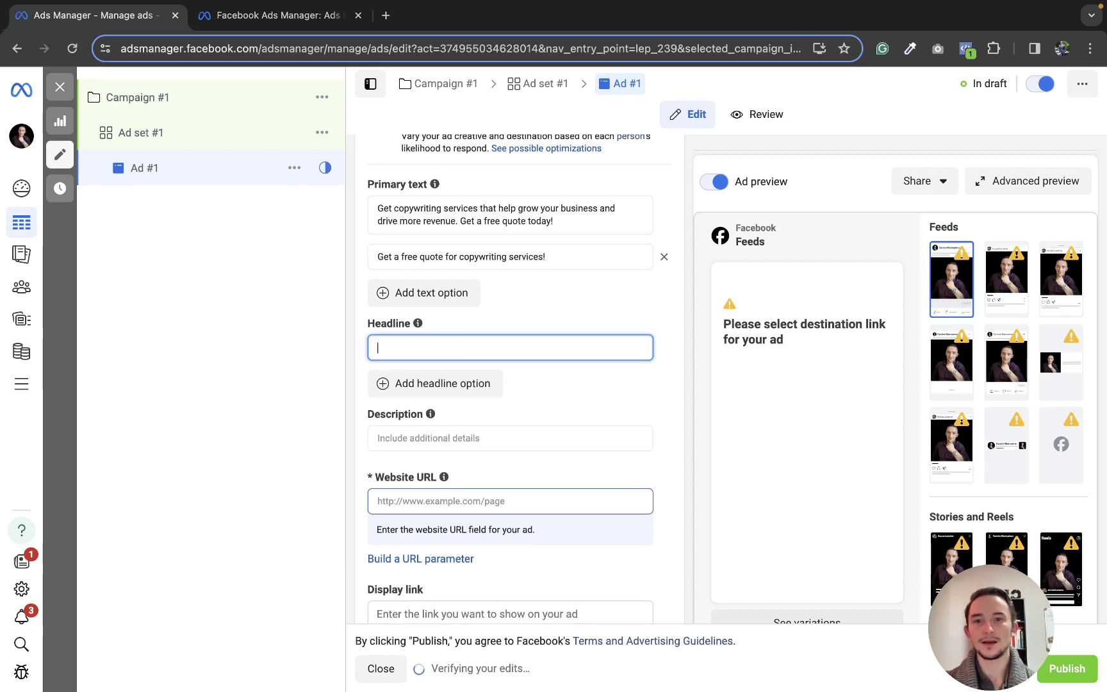
{"action": "type", "text": "et Copywriting Services Now"}
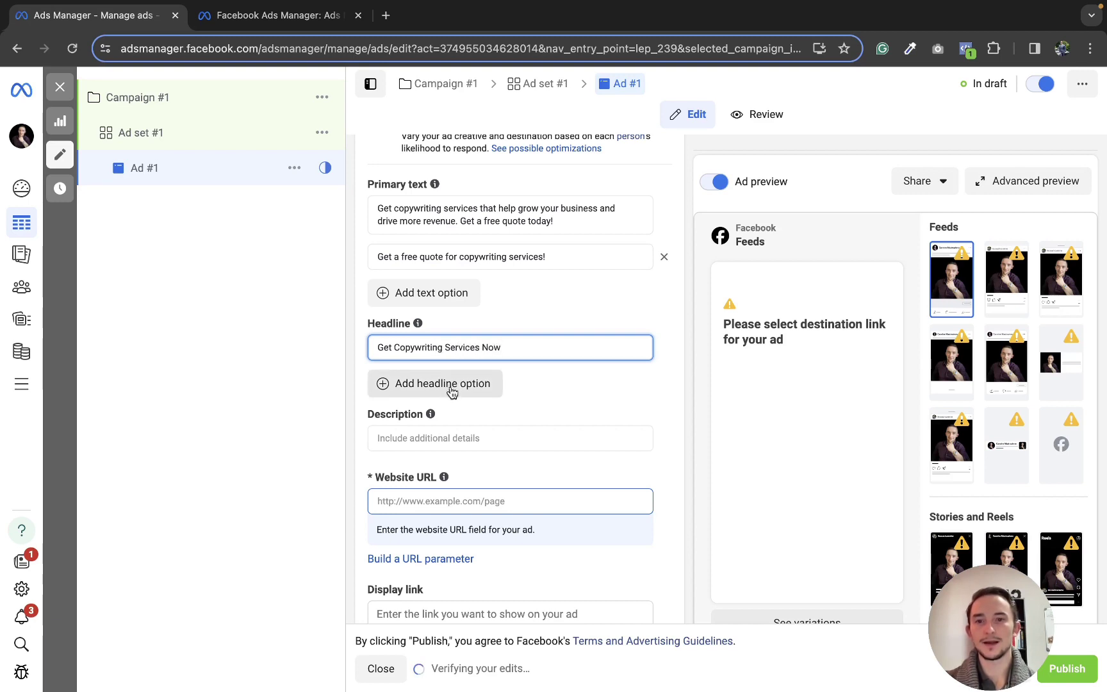
{"action": "left_click", "coordinate": [450, 384]}
{"action": "type", "text": "Free"}
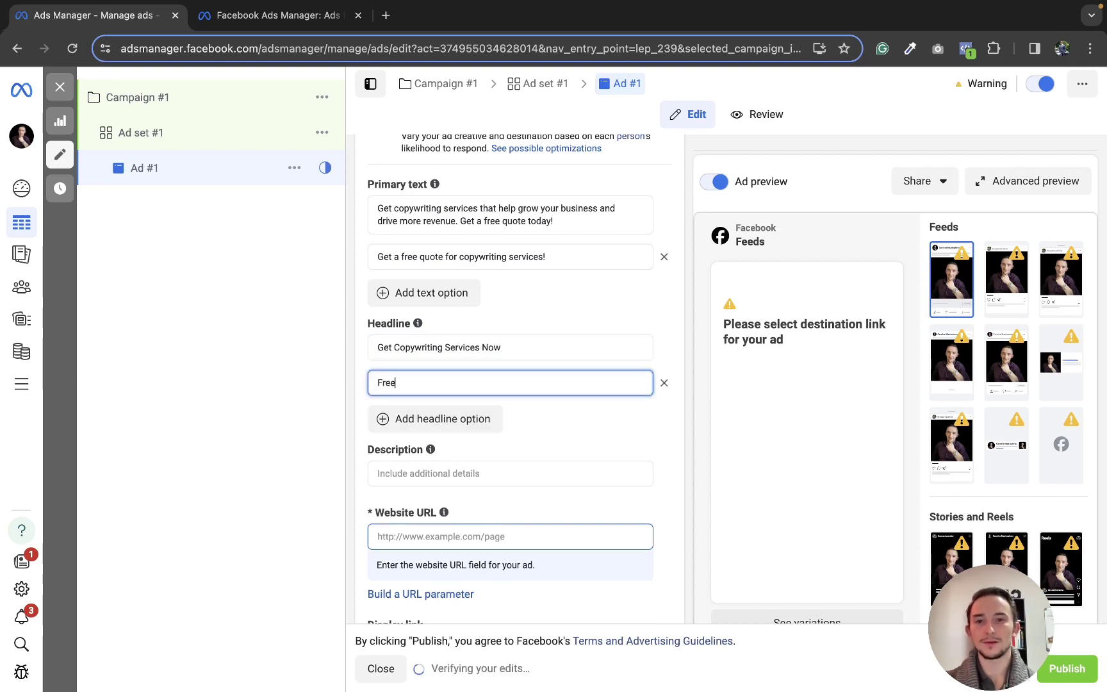
{"action": "type", "text": " Copywriting Quote"}
{"action": "left_click", "coordinate": [587, 427]}
{"action": "scroll", "coordinate": [588, 427], "scroll_direction": "down", "scroll_amount": 2}
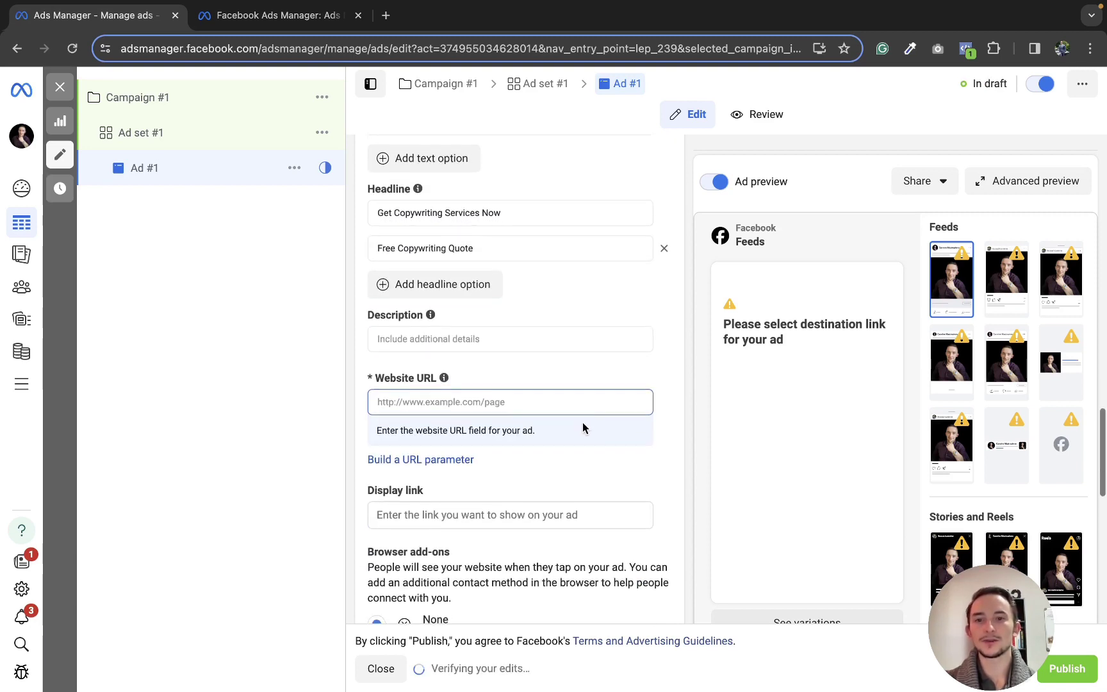
{"action": "left_click", "coordinate": [447, 335]}
{"action": "mouse_move", "coordinate": [430, 315]}
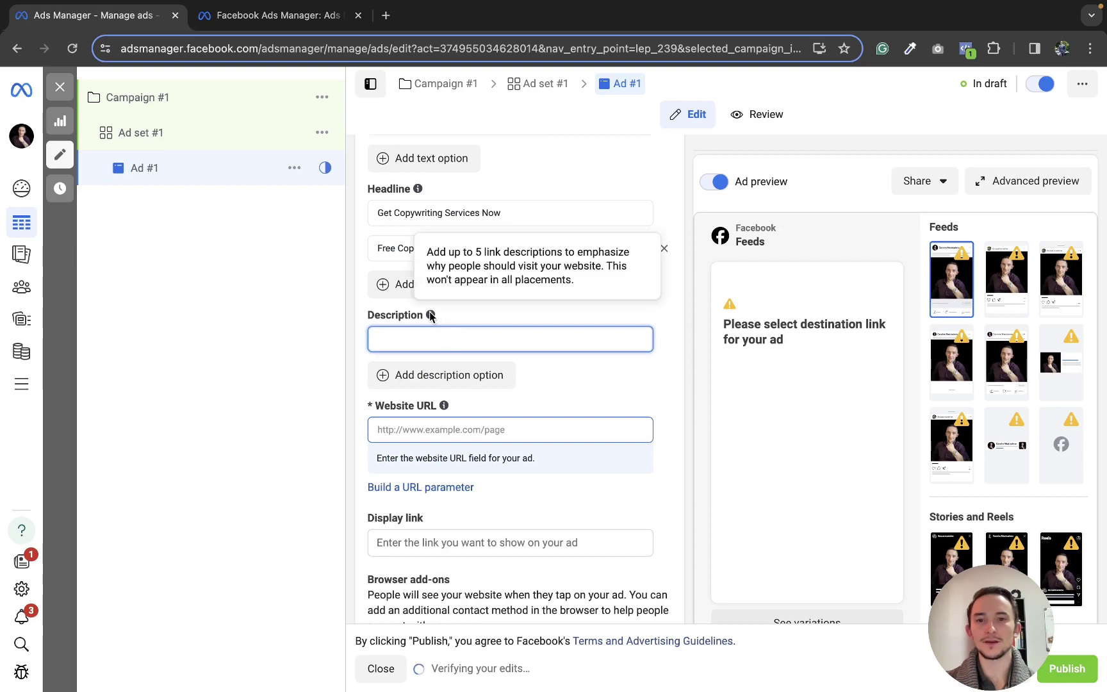
{"action": "left_click", "coordinate": [669, 339]}
{"action": "scroll", "coordinate": [583, 312], "scroll_direction": "down", "scroll_amount": 1}
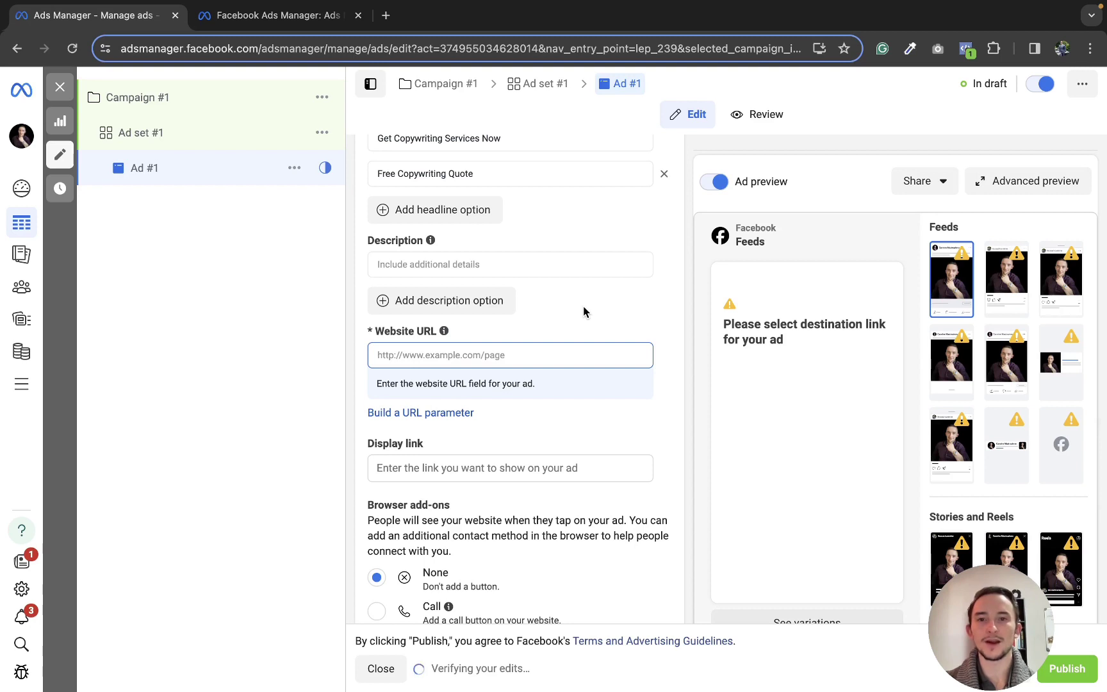
{"action": "scroll", "coordinate": [583, 311], "scroll_direction": "up", "scroll_amount": 2}
{"action": "scroll", "coordinate": [583, 309], "scroll_direction": "down", "scroll_amount": 2}
{"action": "scroll", "coordinate": [489, 289], "scroll_direction": "down", "scroll_amount": 1}
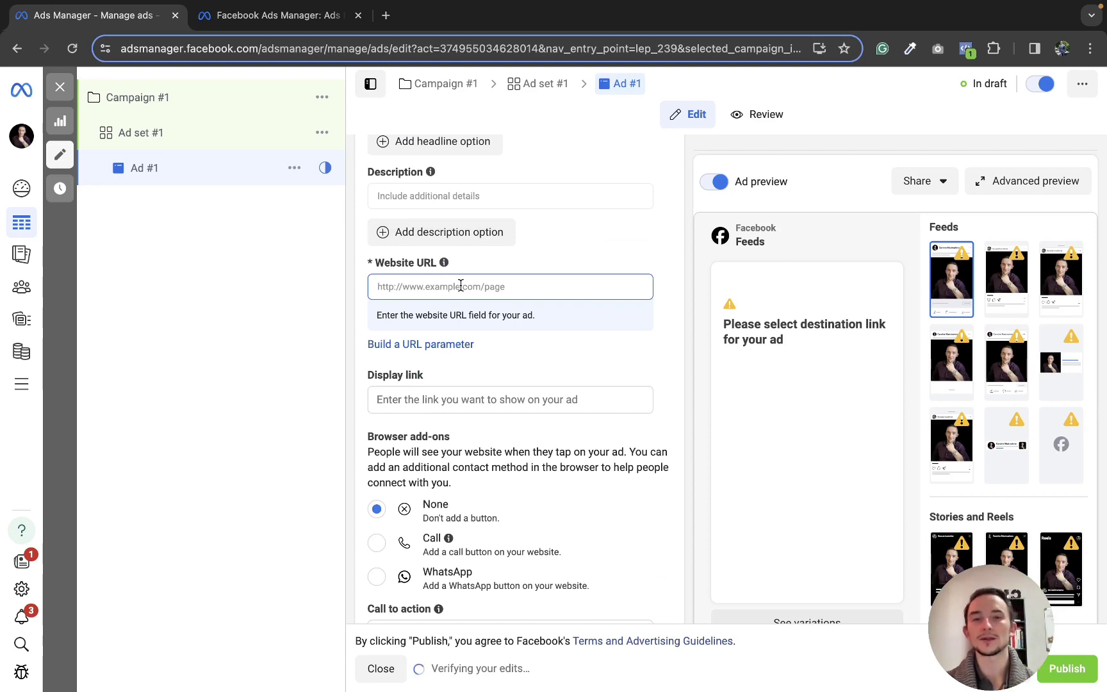
{"action": "left_click", "coordinate": [461, 286]}
{"action": "type", "text": "carminemastropierro.com"}
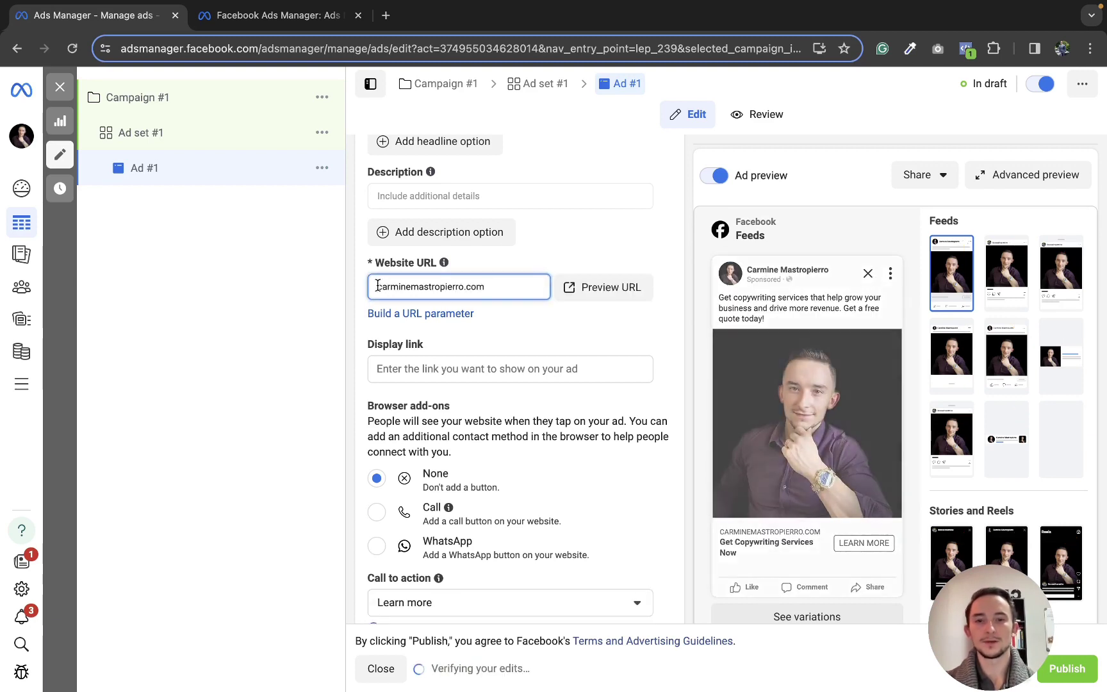
{"action": "left_click", "coordinate": [377, 286]}
{"action": "type", "text": "www."}
{"action": "left_click", "coordinate": [672, 317]}
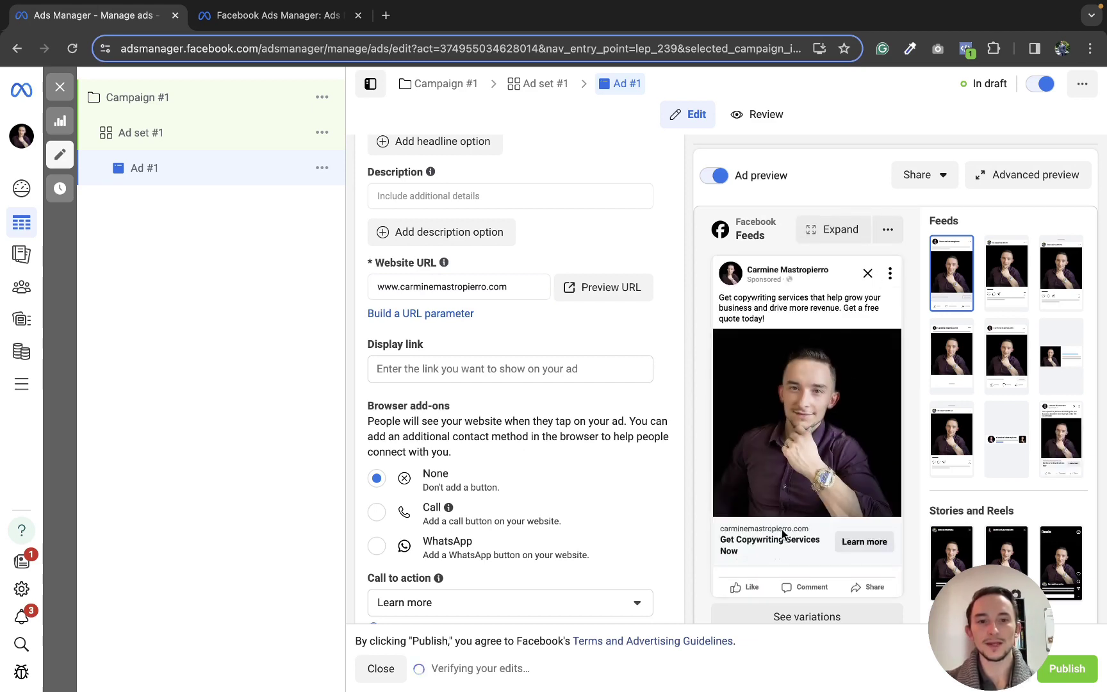
- Check the call-to-action choices and keep Learn more selected
{"action": "scroll", "coordinate": [559, 399], "scroll_direction": "down", "scroll_amount": 5}
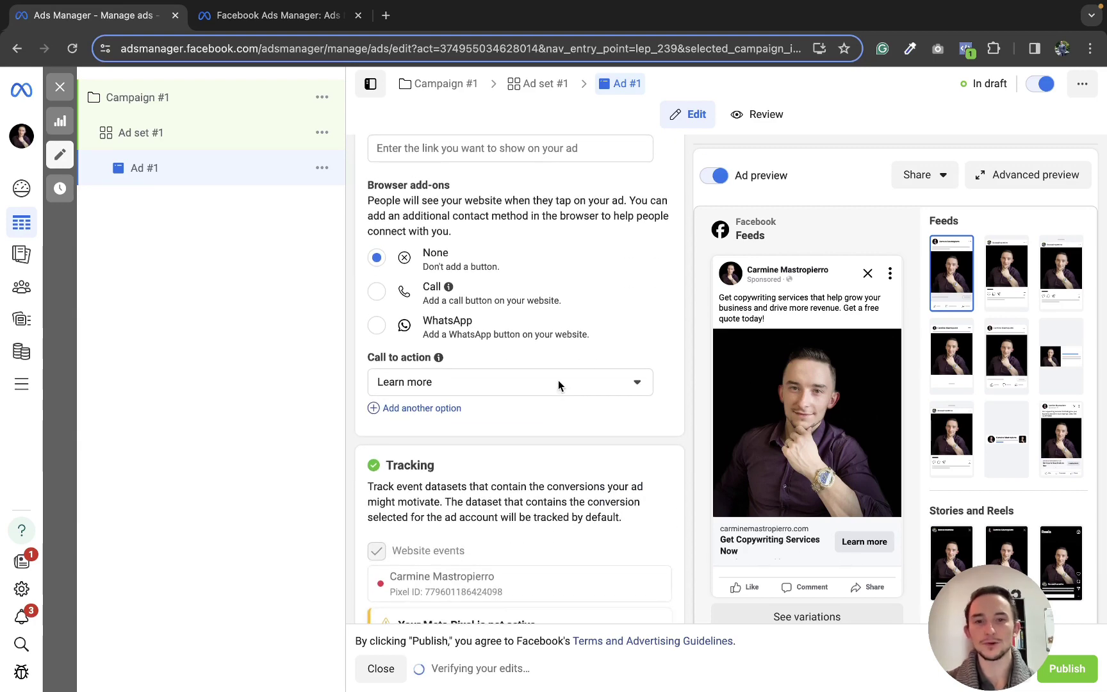
{"action": "left_click", "coordinate": [558, 382]}
{"action": "scroll", "coordinate": [448, 467], "scroll_direction": "down", "scroll_amount": 4}
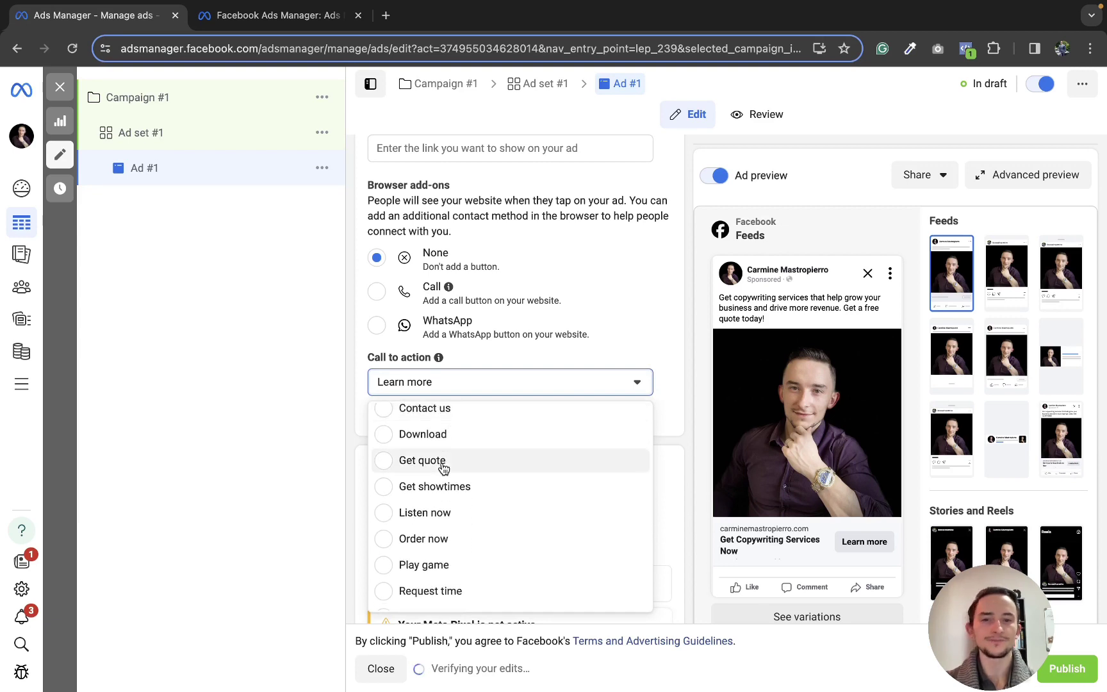
{"action": "left_click", "coordinate": [637, 341]}
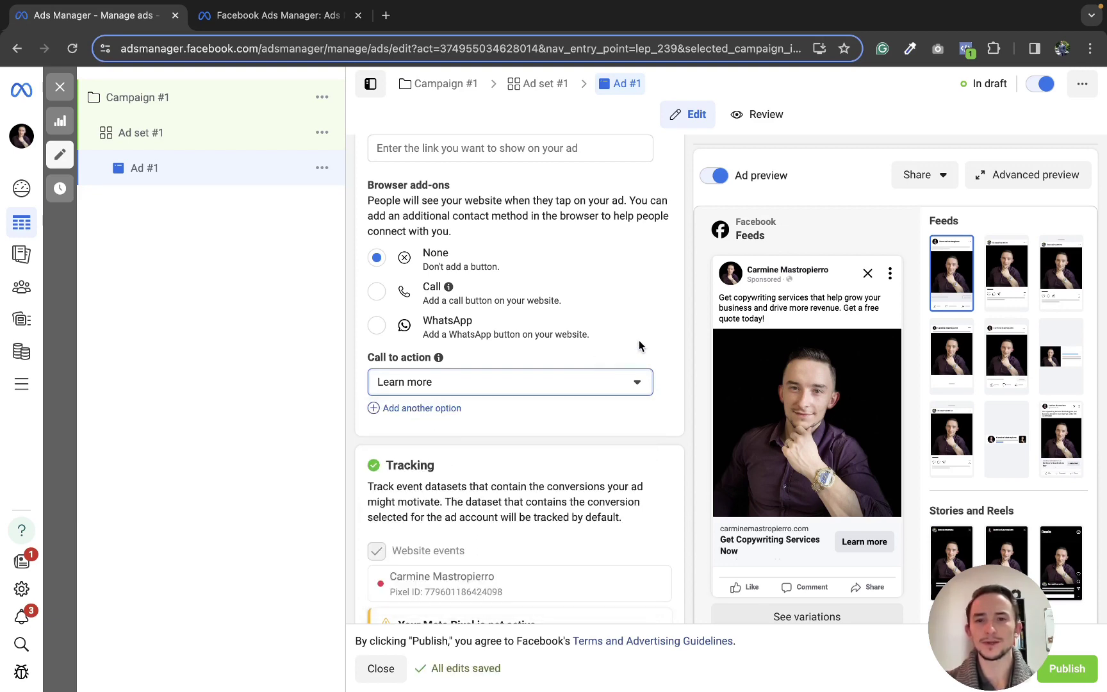
{"action": "scroll", "coordinate": [620, 345], "scroll_direction": "up", "scroll_amount": 4}
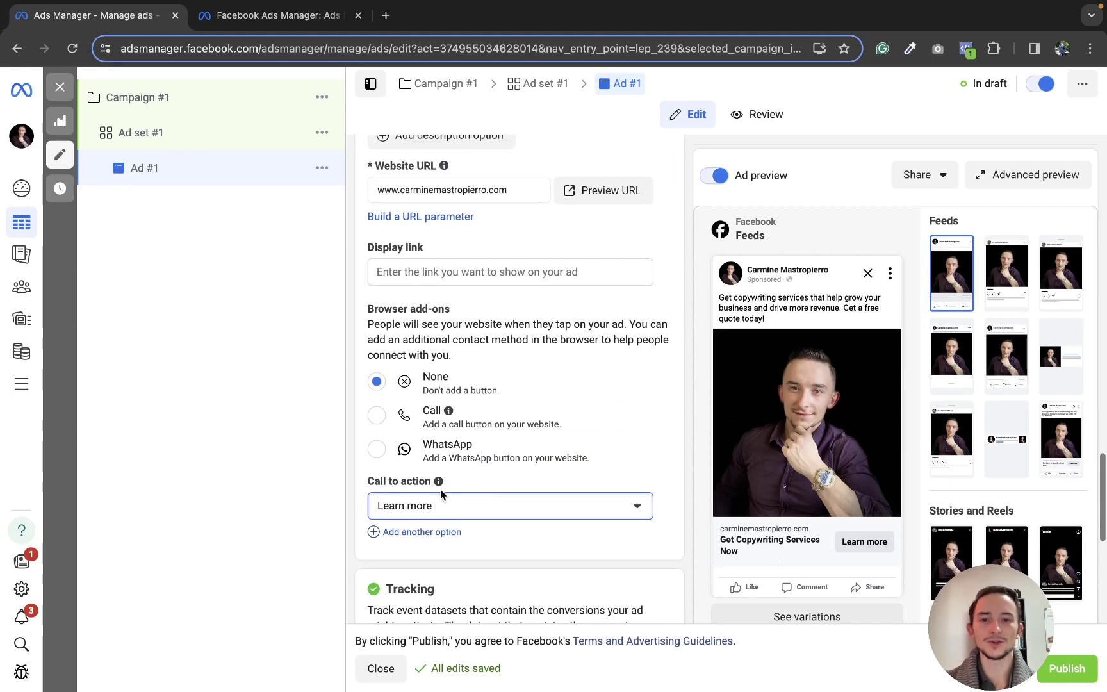
{"action": "scroll", "coordinate": [599, 474], "scroll_direction": "up", "scroll_amount": 3}
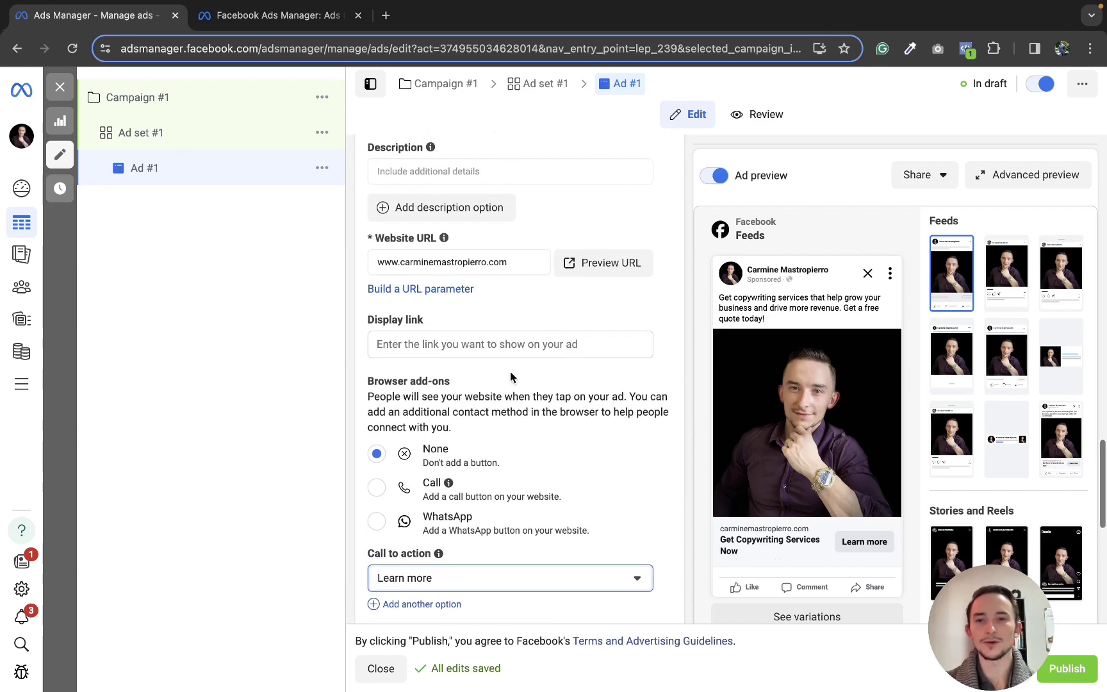
- Copy the website URL into Display link and append /quote to it
{"action": "left_click", "coordinate": [495, 263]}
{"action": "key", "text": "ctrl+a"}
{"action": "key", "text": "ctrl+c"}
{"action": "left_click", "coordinate": [517, 346]}
{"action": "key", "text": "ctrl+v"}
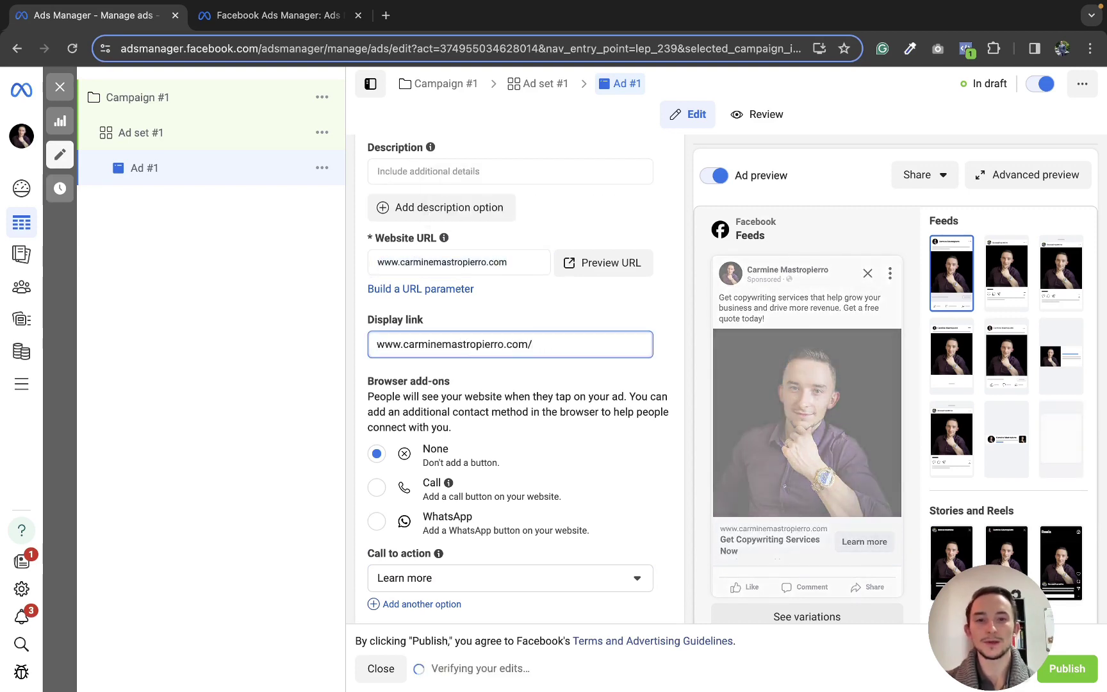
{"action": "type", "text": "/quote"}
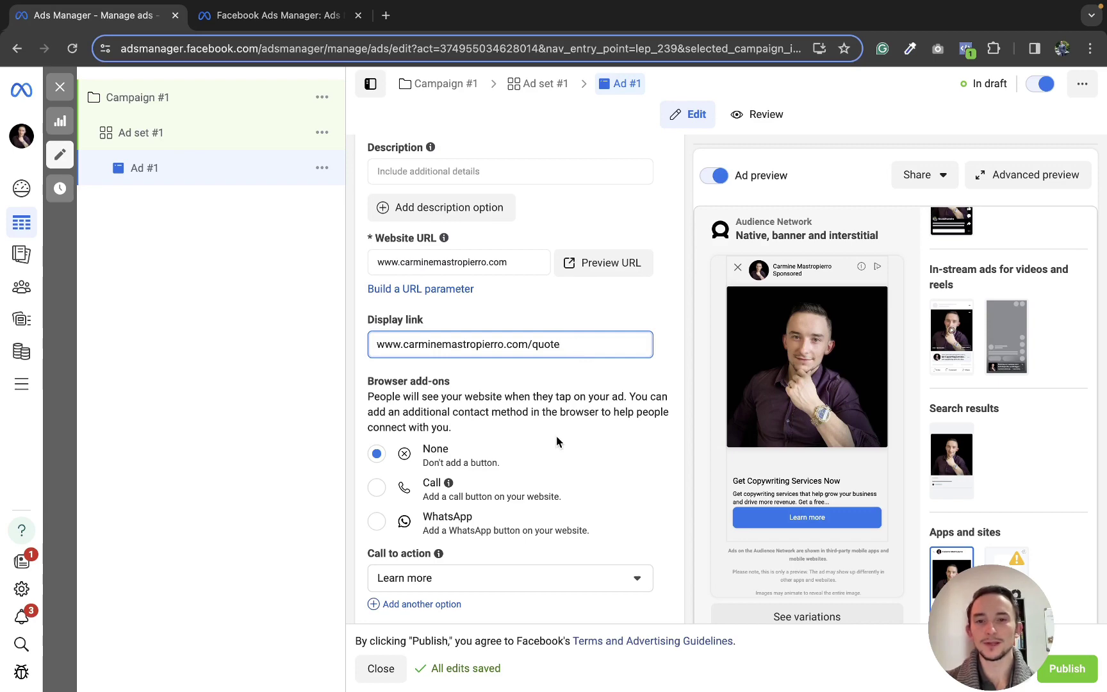
{"action": "scroll", "coordinate": [619, 408], "scroll_direction": "down", "scroll_amount": 2}
{"action": "scroll", "coordinate": [620, 410], "scroll_direction": "up", "scroll_amount": 4}
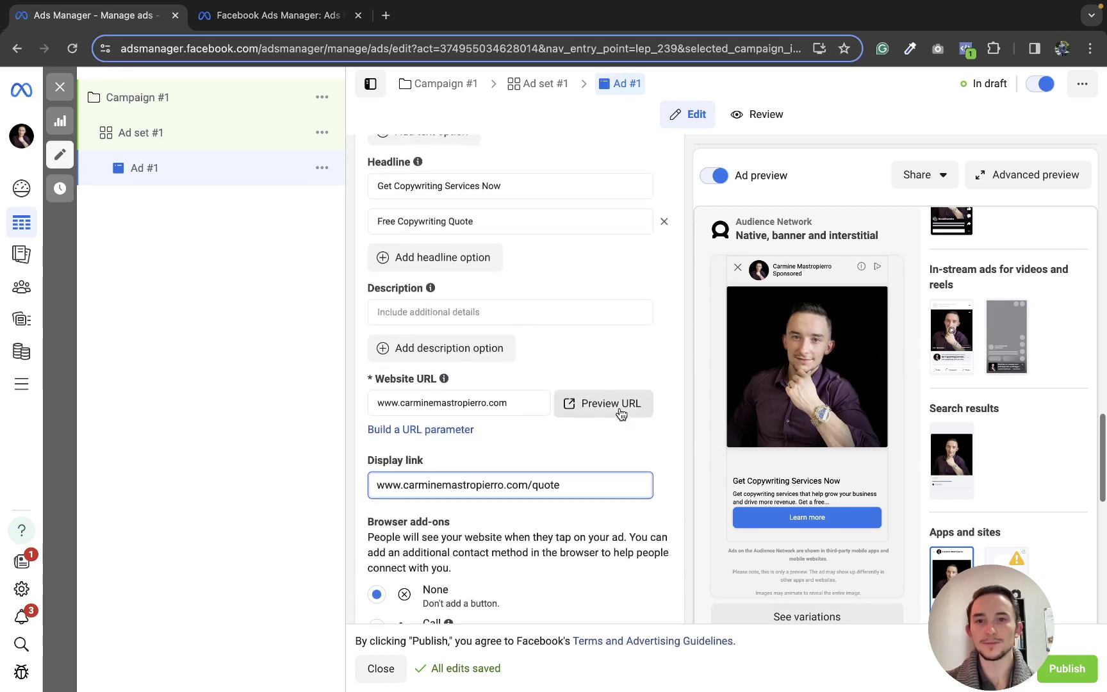
{"action": "scroll", "coordinate": [586, 366], "scroll_direction": "down", "scroll_amount": 3}
{"action": "scroll", "coordinate": [586, 366], "scroll_direction": "down", "scroll_amount": 5}
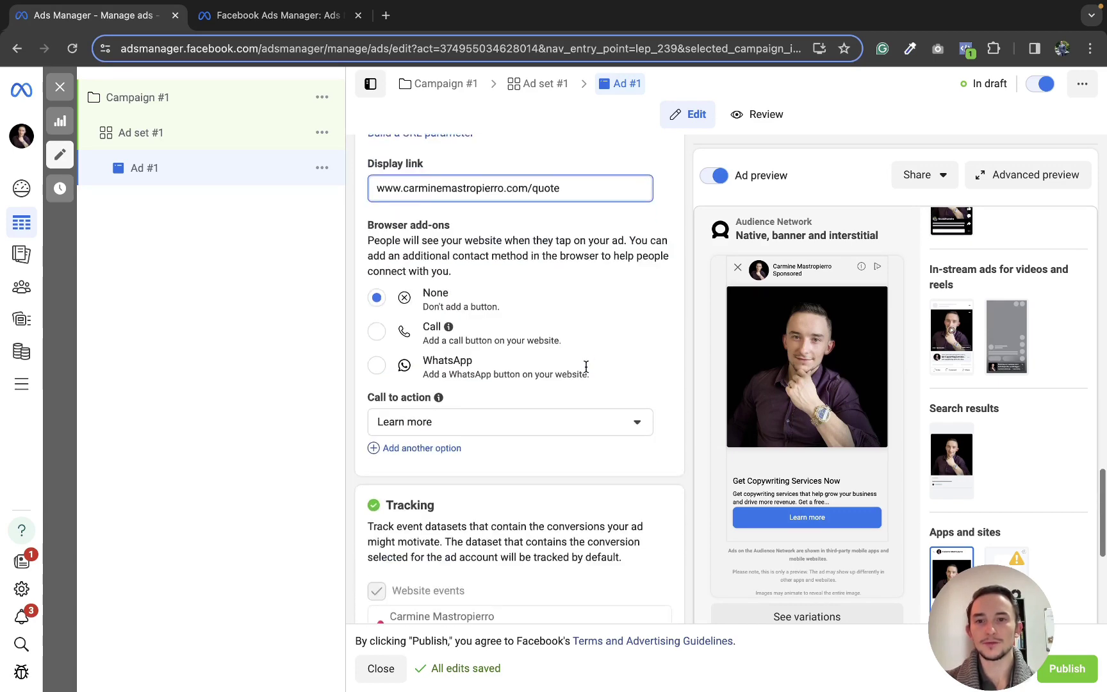
{"action": "scroll", "coordinate": [586, 365], "scroll_direction": "down", "scroll_amount": 4}
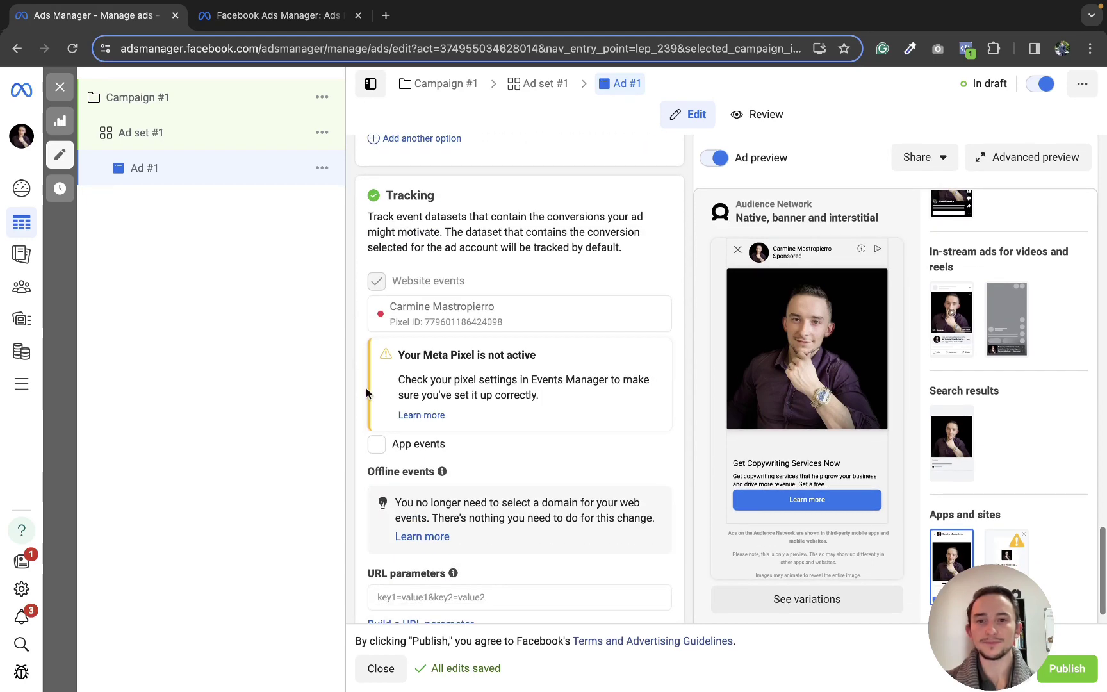
{"action": "scroll", "coordinate": [532, 369], "scroll_direction": "down", "scroll_amount": 1}
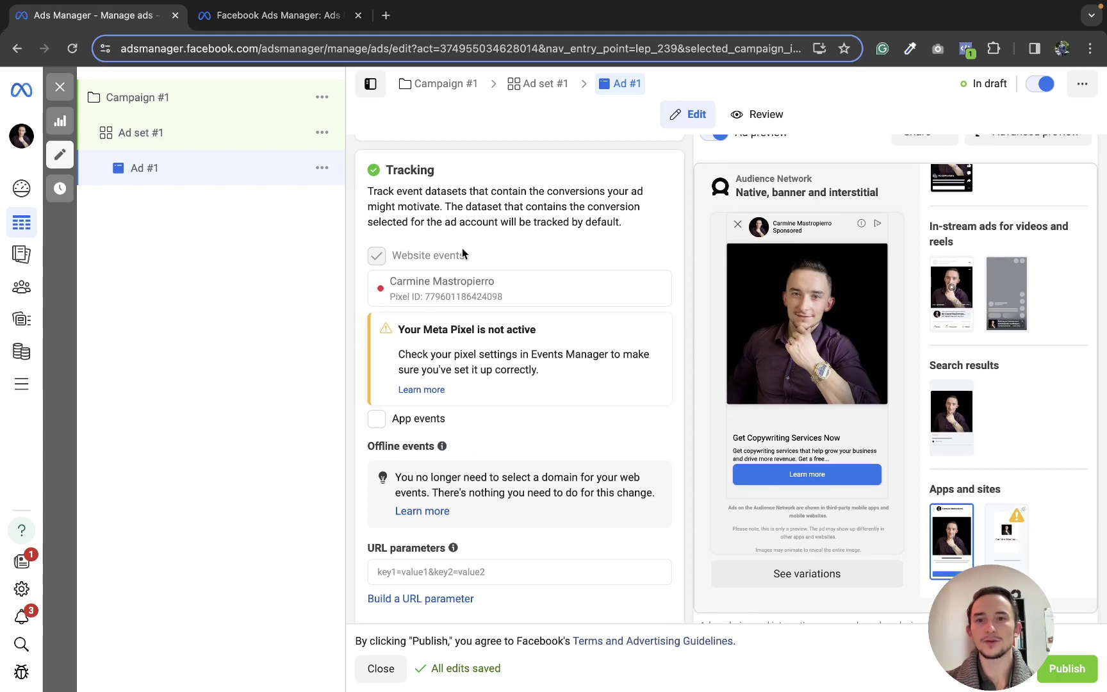
{"action": "scroll", "coordinate": [395, 280], "scroll_direction": "down", "scroll_amount": 1}
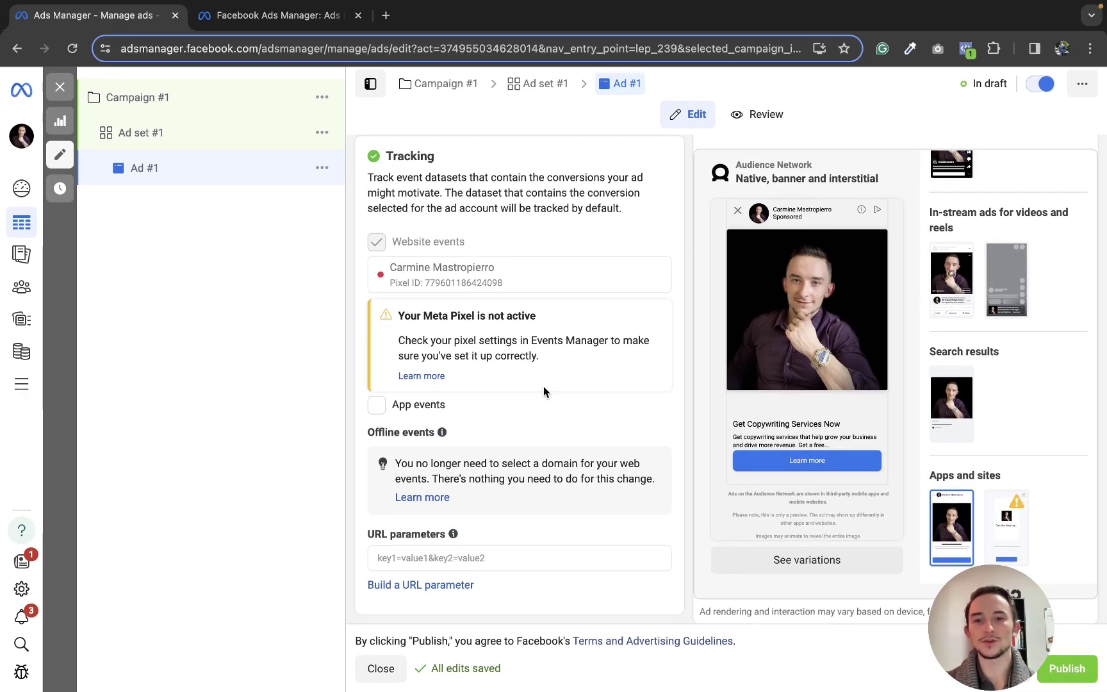
- Scroll back through Ad #1's form to review the finished ad
{"action": "scroll", "coordinate": [622, 366], "scroll_direction": "up", "scroll_amount": 10}
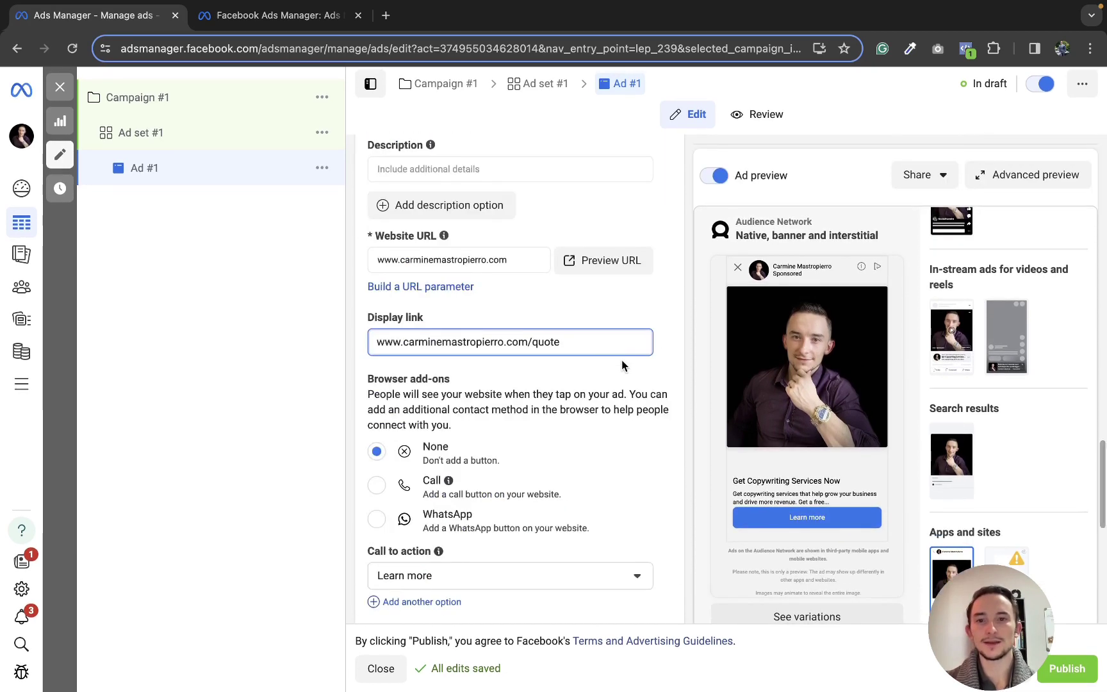
{"action": "scroll", "coordinate": [622, 366], "scroll_direction": "up", "scroll_amount": 5}
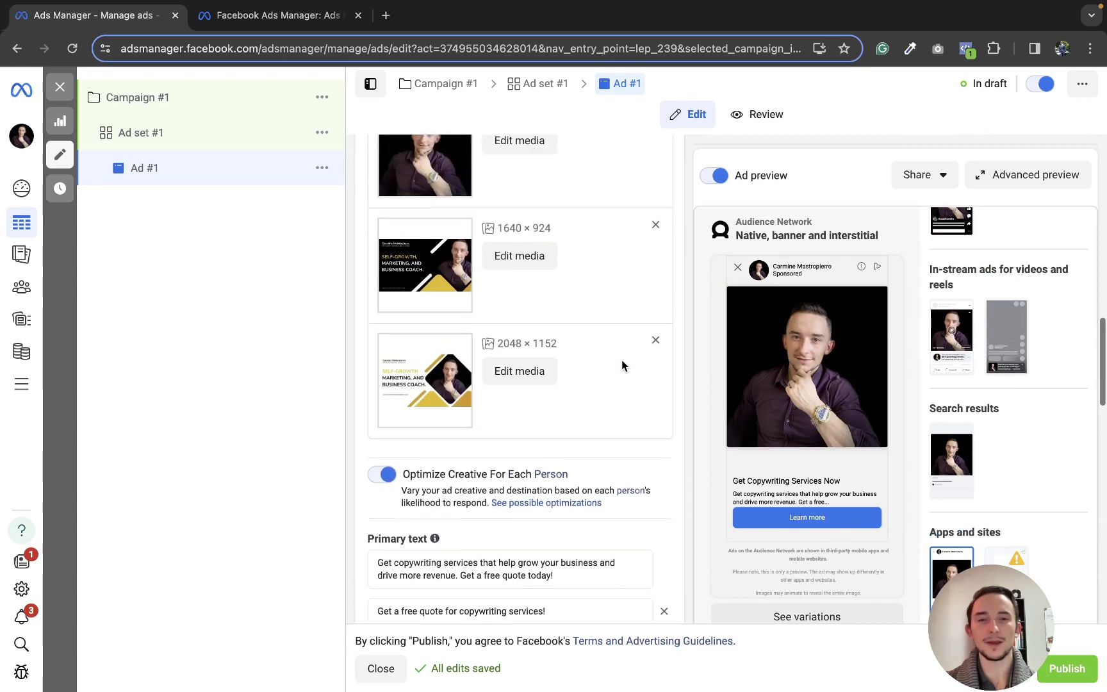
{"action": "scroll", "coordinate": [622, 366], "scroll_direction": "up", "scroll_amount": 6}
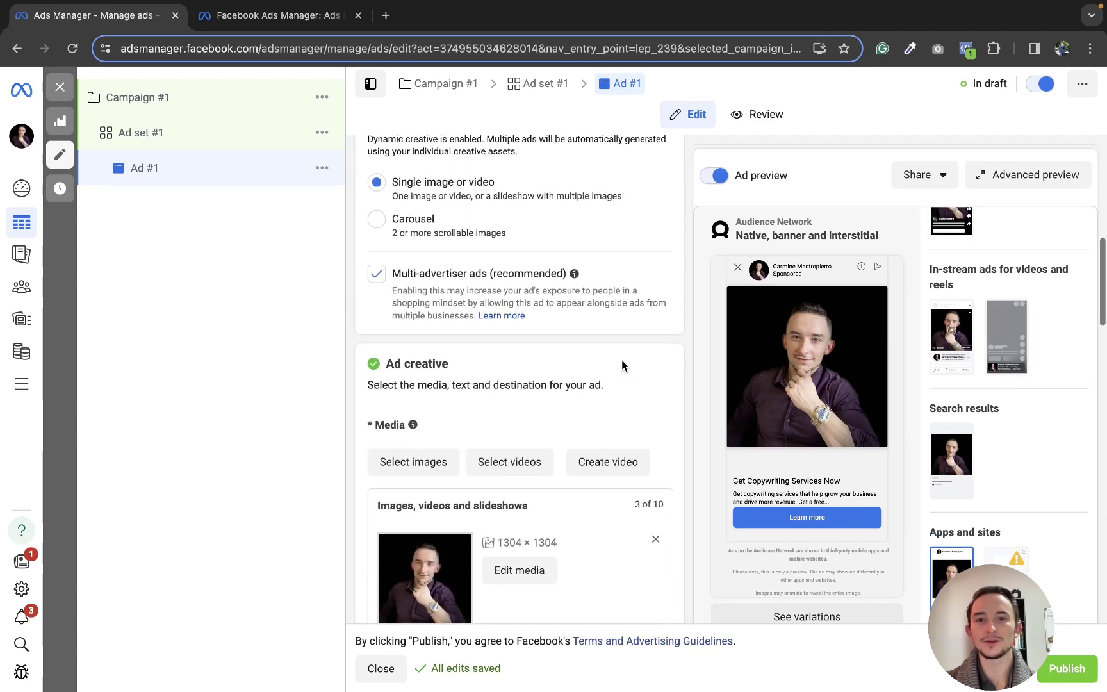
{"action": "scroll", "coordinate": [623, 366], "scroll_direction": "up", "scroll_amount": 7}
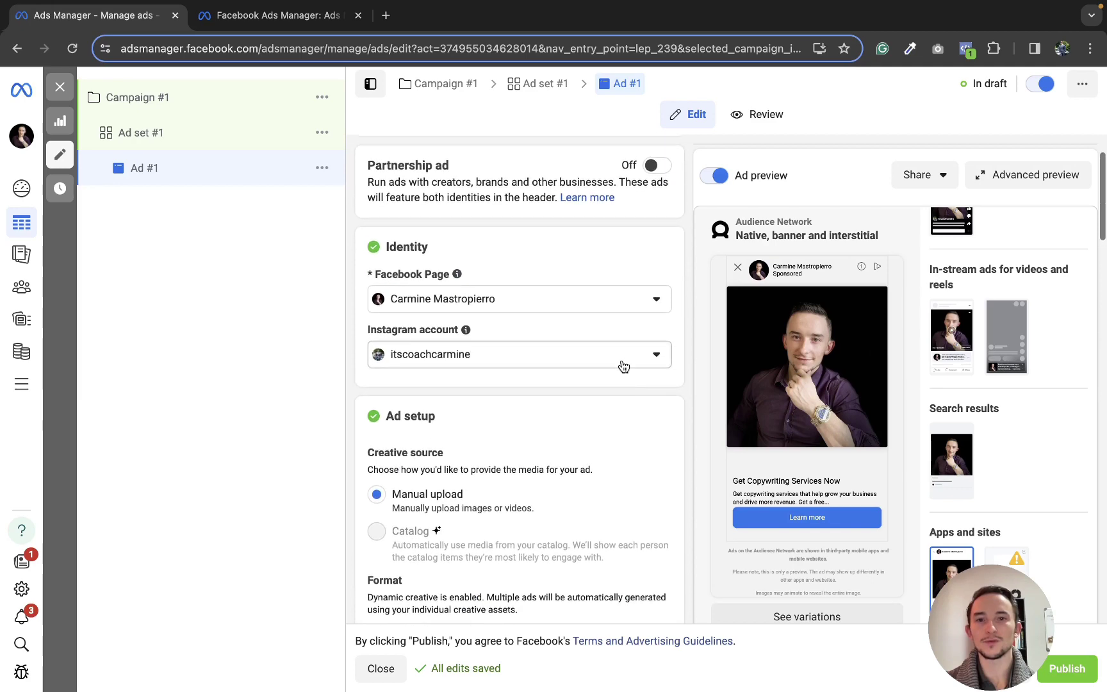
{"action": "scroll", "coordinate": [622, 363], "scroll_direction": "down", "scroll_amount": 15}
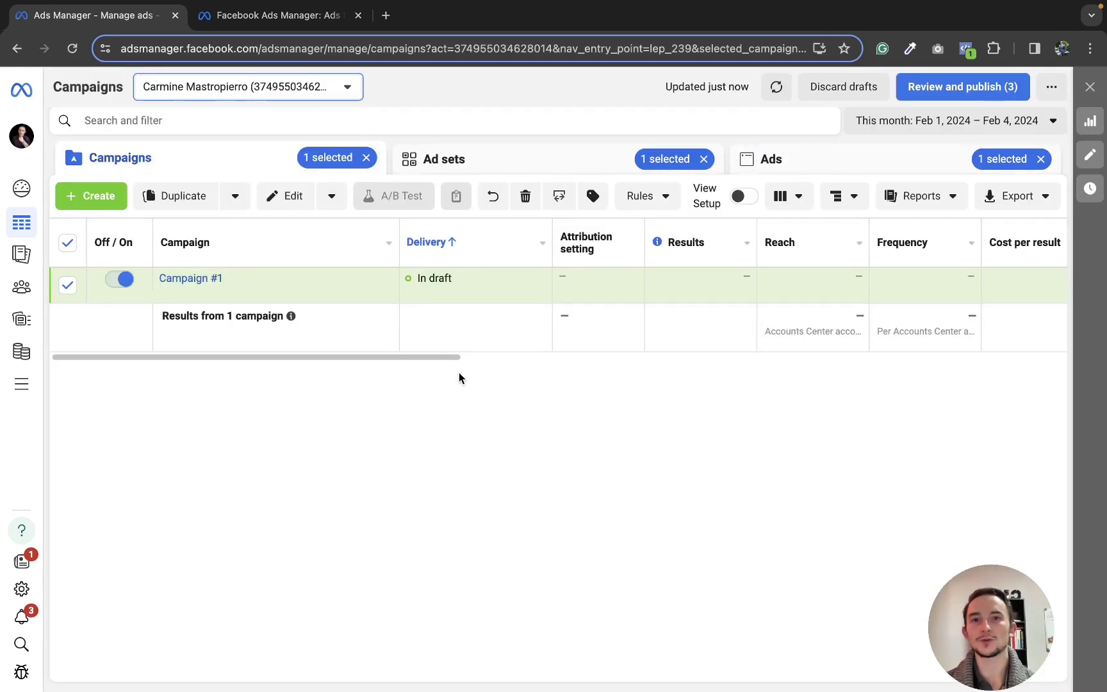
{"action": "left_click", "coordinate": [198, 280]}
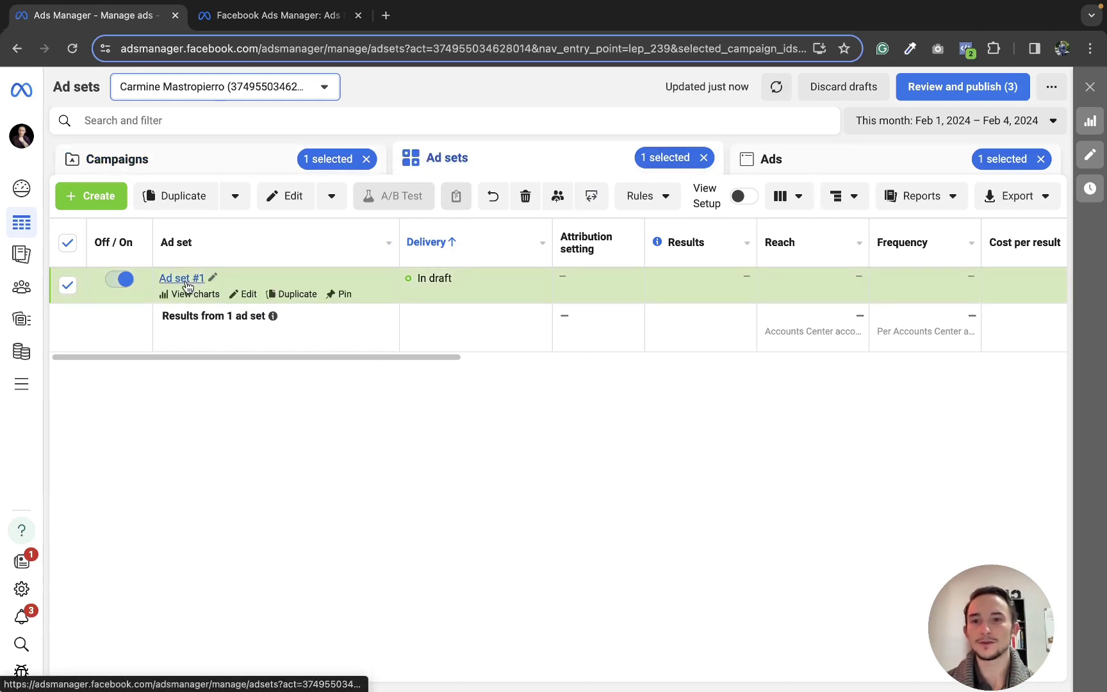
{"action": "left_click", "coordinate": [188, 284]}
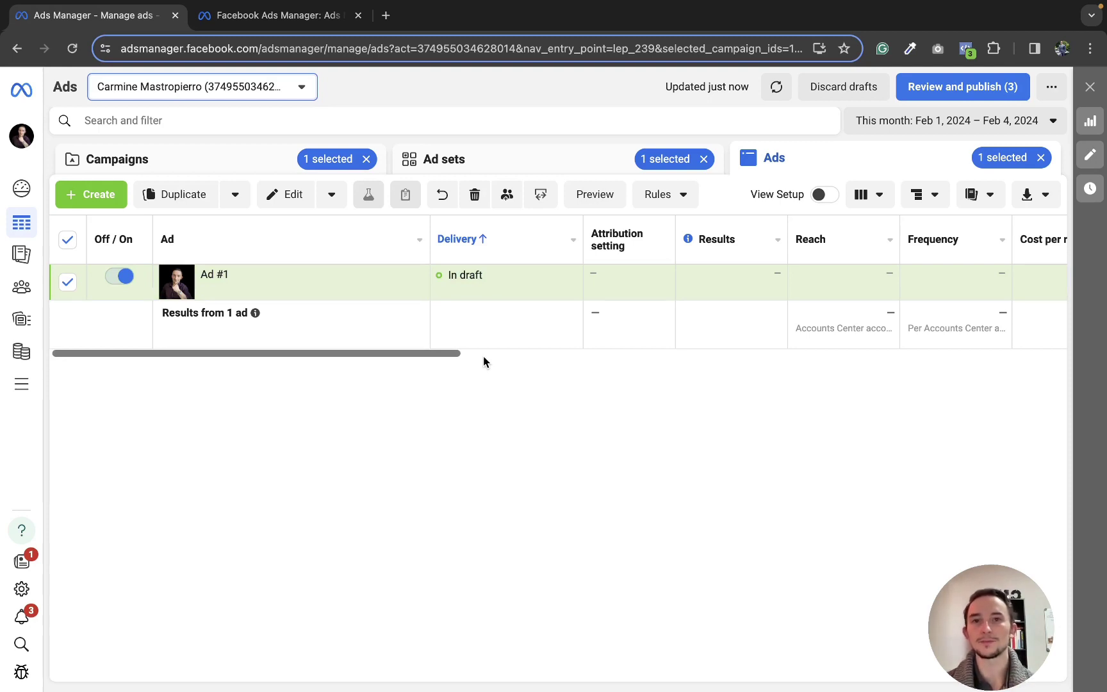
{"action": "left_click", "coordinate": [241, 170]}
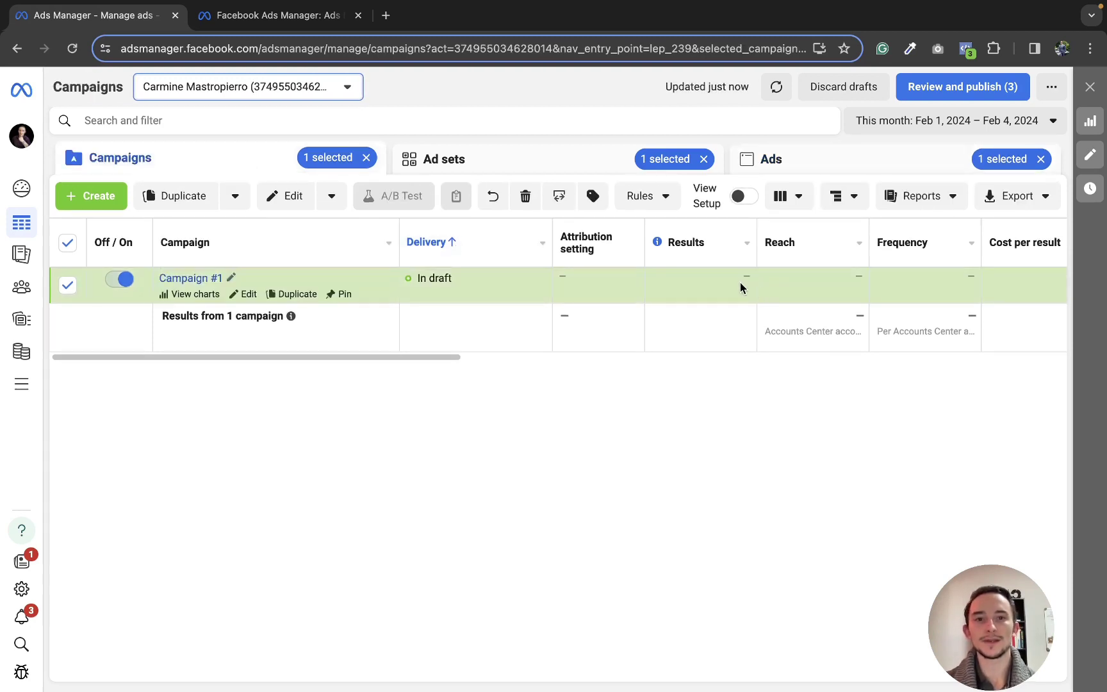
{"action": "scroll", "coordinate": [741, 286], "scroll_direction": "right", "scroll_amount": 5}
{"action": "mouse_move", "coordinate": [632, 259]}
{"action": "scroll", "coordinate": [635, 282], "scroll_direction": "left", "scroll_amount": 5}
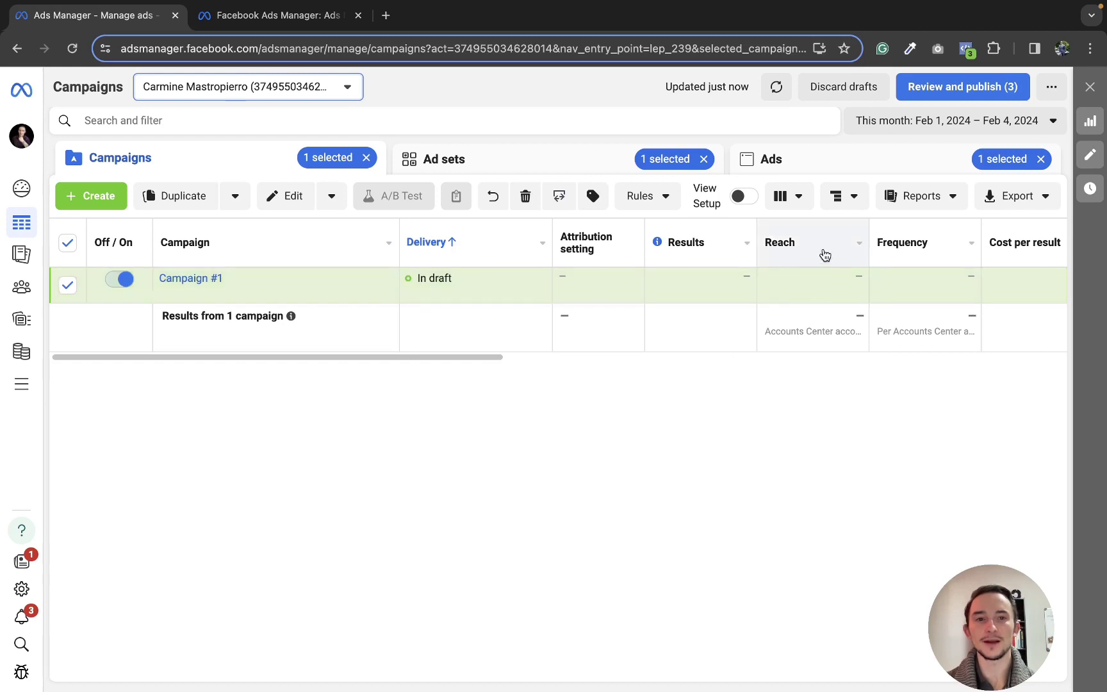
{"action": "scroll", "coordinate": [779, 301], "scroll_direction": "right", "scroll_amount": 5}
{"action": "scroll", "coordinate": [779, 307], "scroll_direction": "right", "scroll_amount": 2}
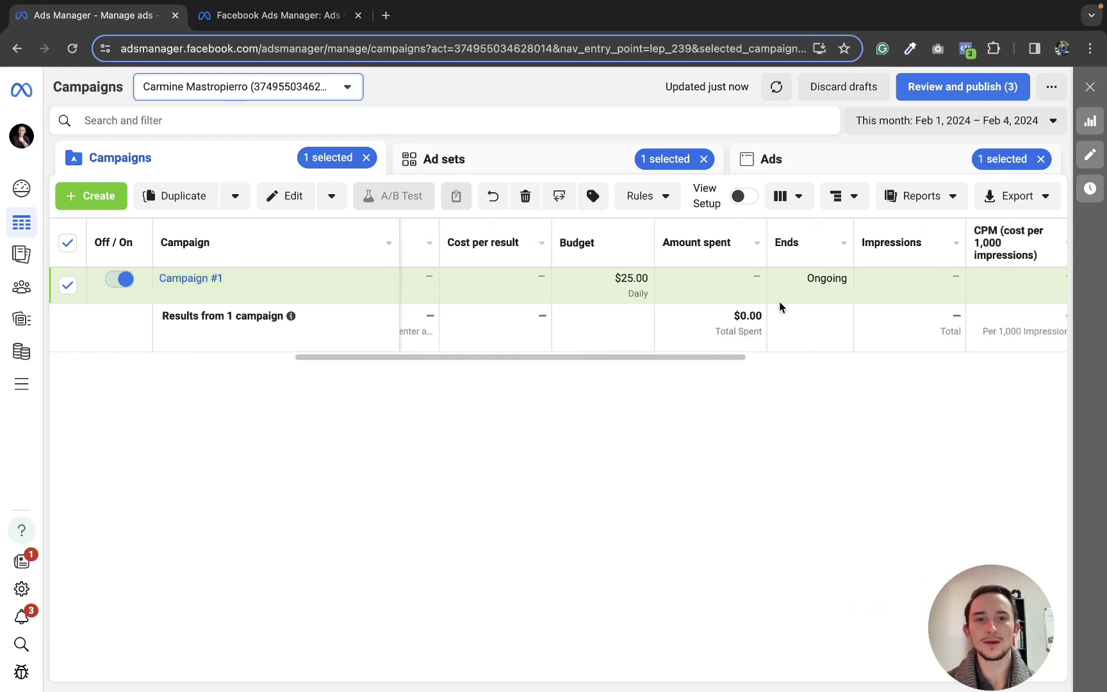
{"action": "scroll", "coordinate": [779, 302], "scroll_direction": "right", "scroll_amount": 5}
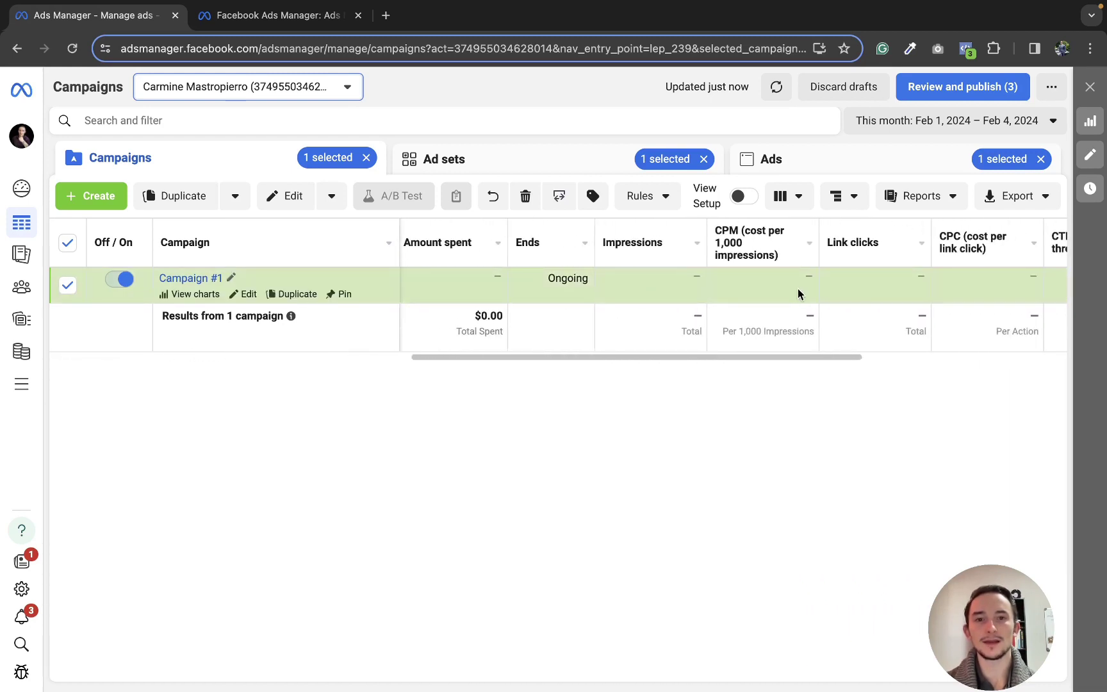
{"action": "scroll", "coordinate": [798, 294], "scroll_direction": "right", "scroll_amount": 5}
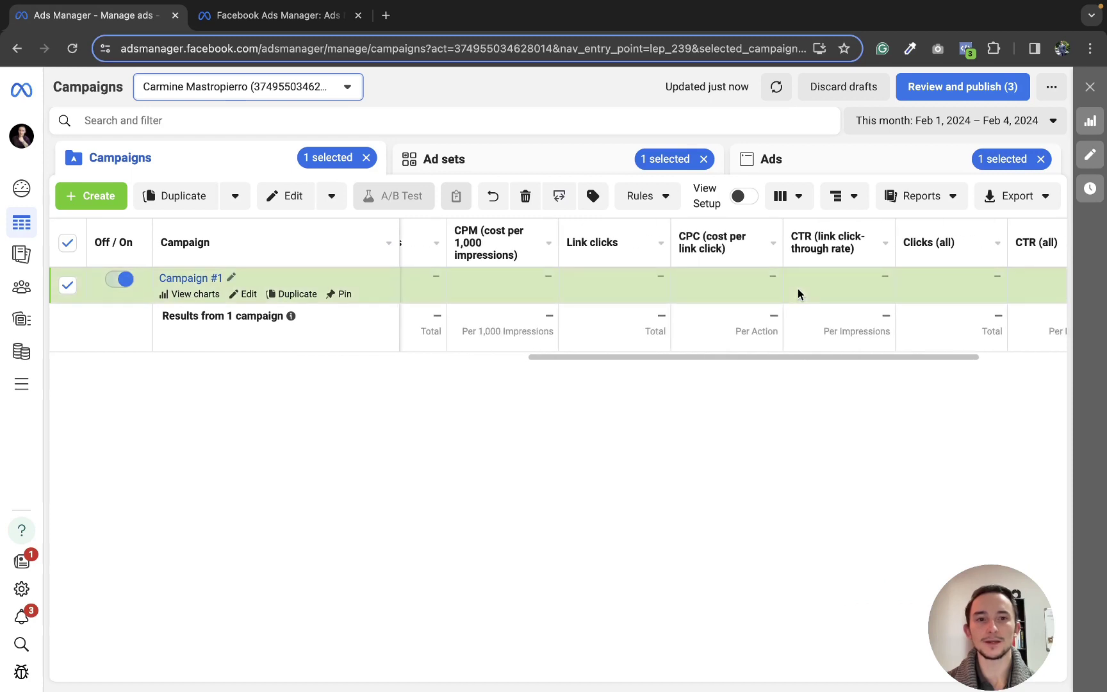
{"action": "scroll", "coordinate": [798, 292], "scroll_direction": "right", "scroll_amount": 4}
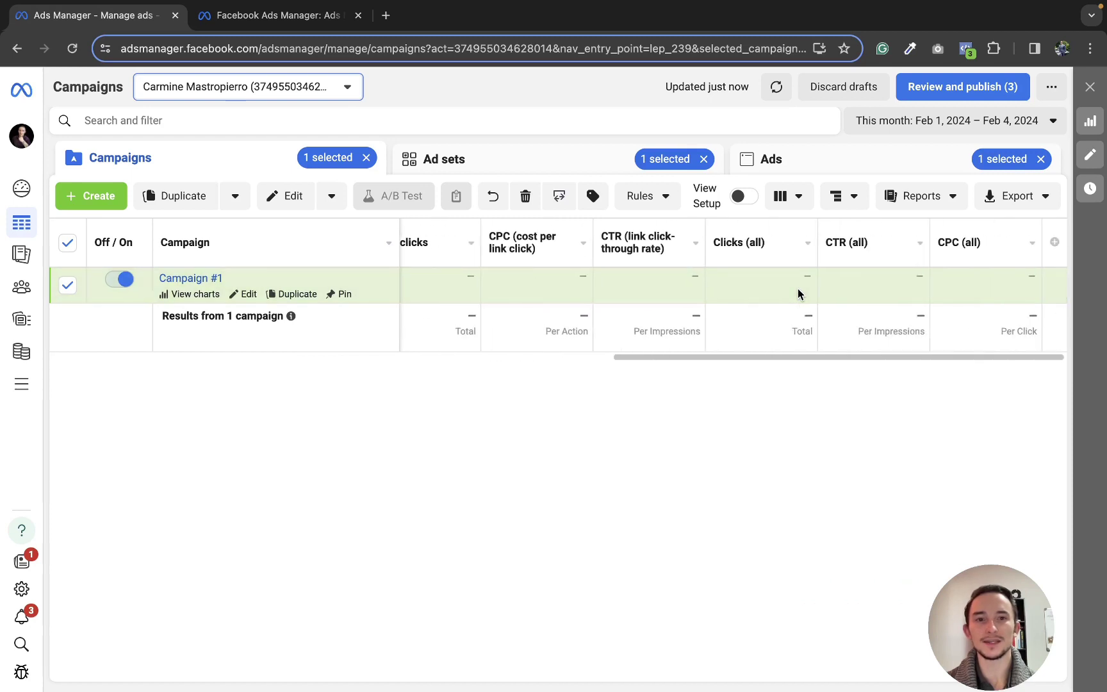
- Uncheck Delivery, Clicks (all) and Attribution setting in Customize columns and apply
{"action": "left_click", "coordinate": [788, 200]}
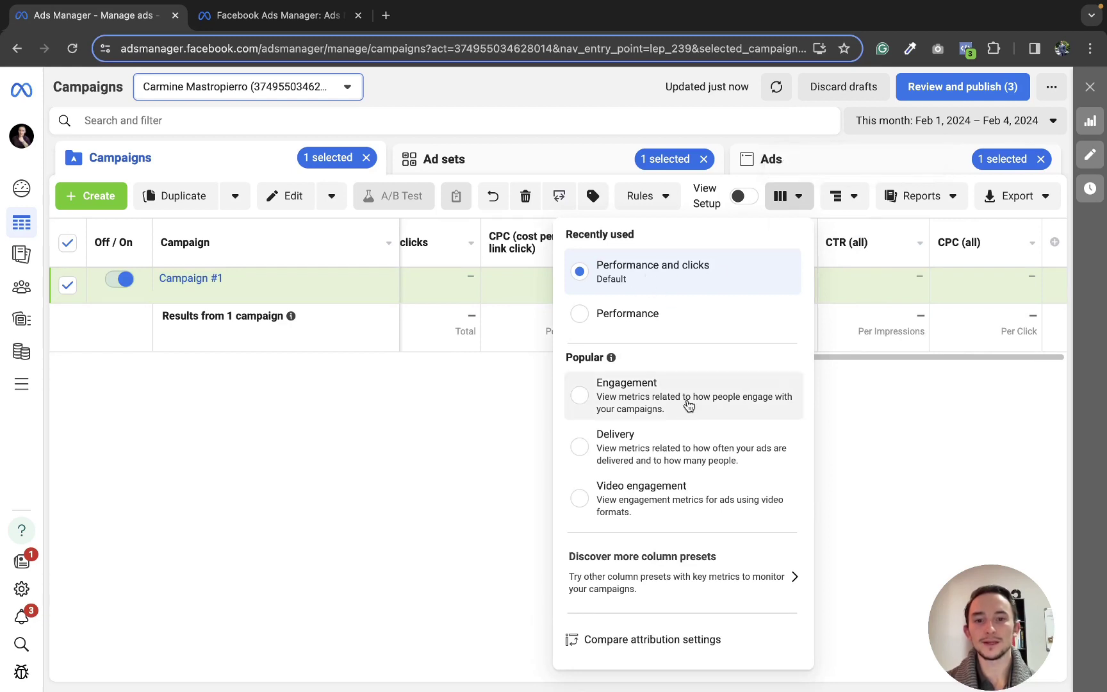
{"action": "scroll", "coordinate": [689, 404], "scroll_direction": "down", "scroll_amount": 1}
{"action": "left_click", "coordinate": [628, 649]}
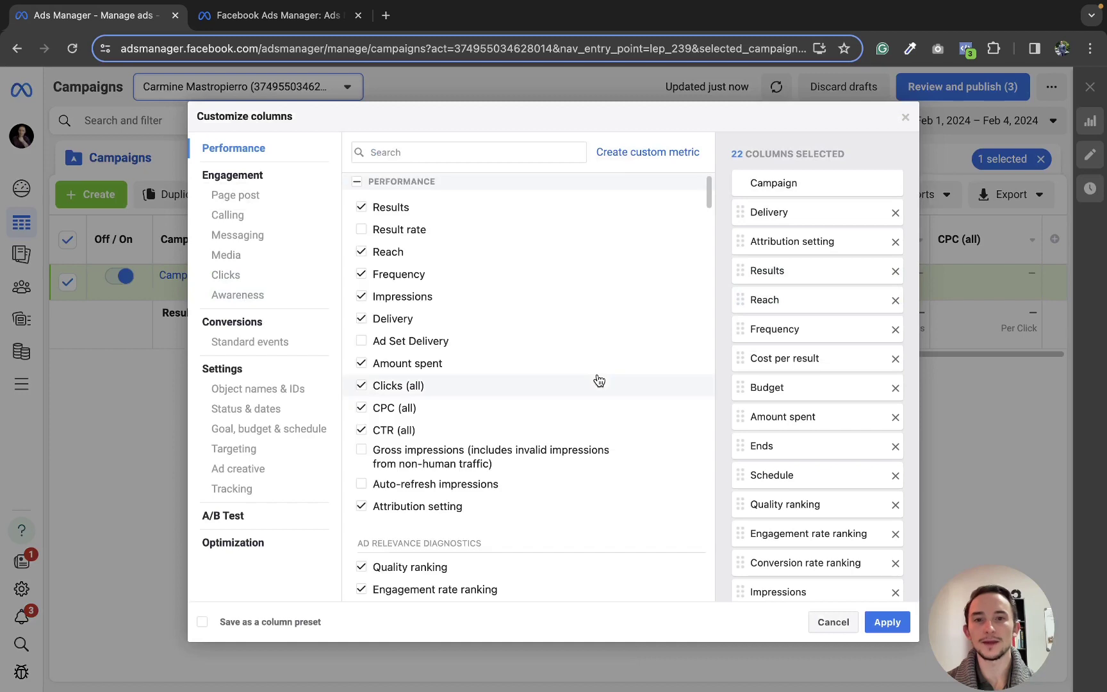
{"action": "mouse_move", "coordinate": [494, 265]}
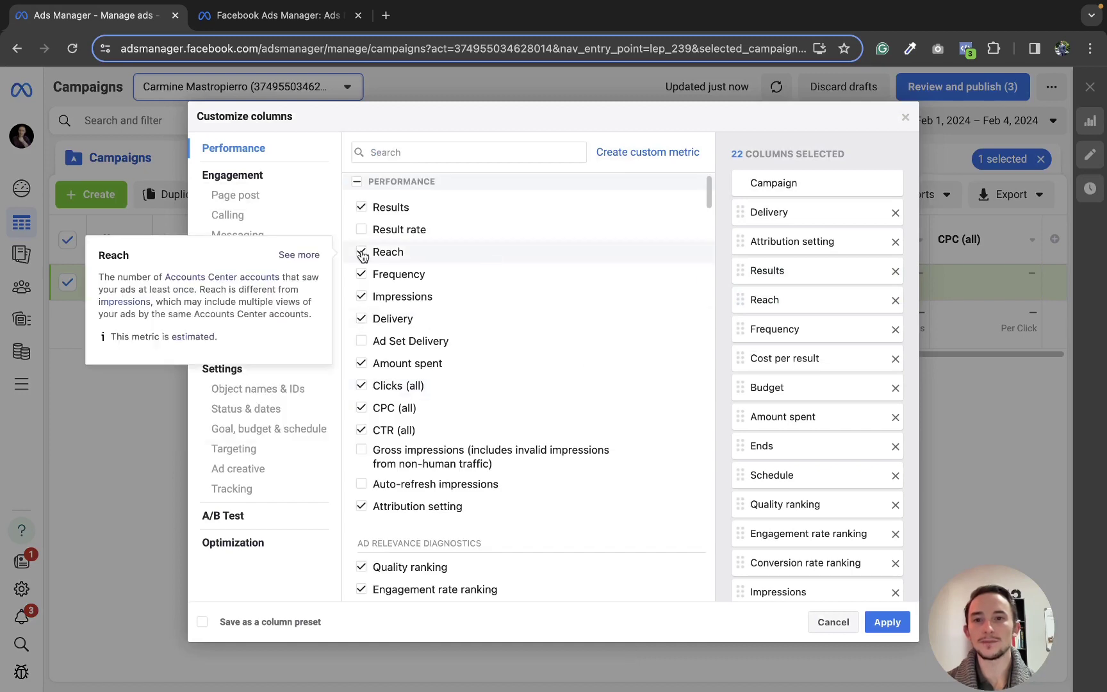
{"action": "left_click", "coordinate": [362, 320]}
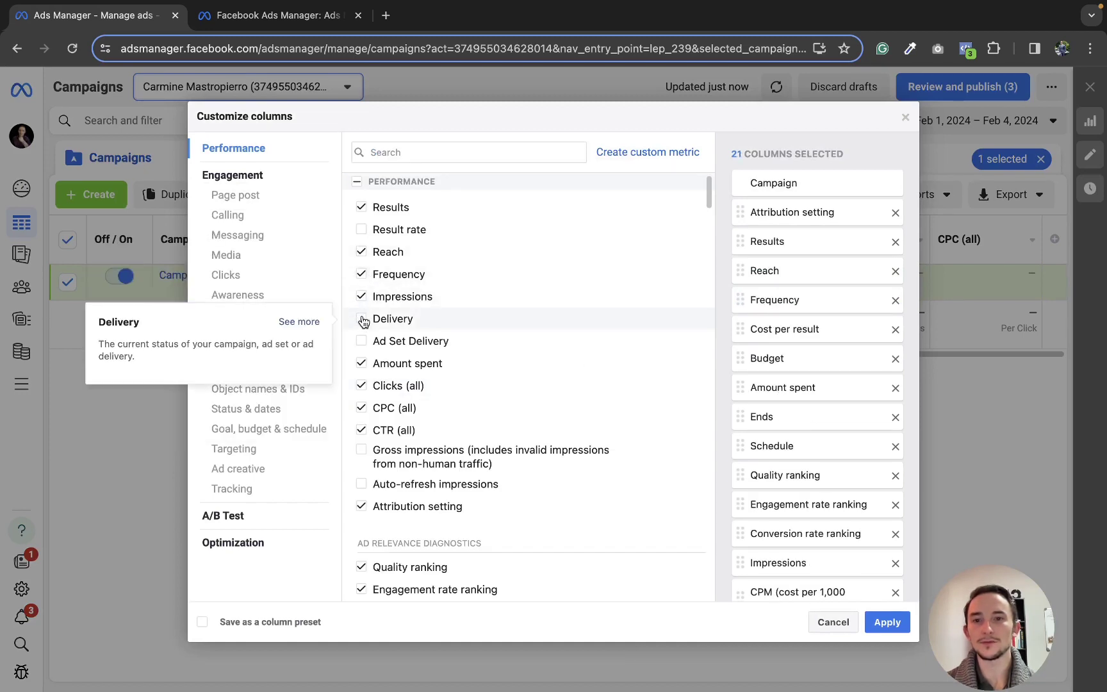
{"action": "left_click", "coordinate": [361, 386]}
{"action": "left_click", "coordinate": [361, 505]}
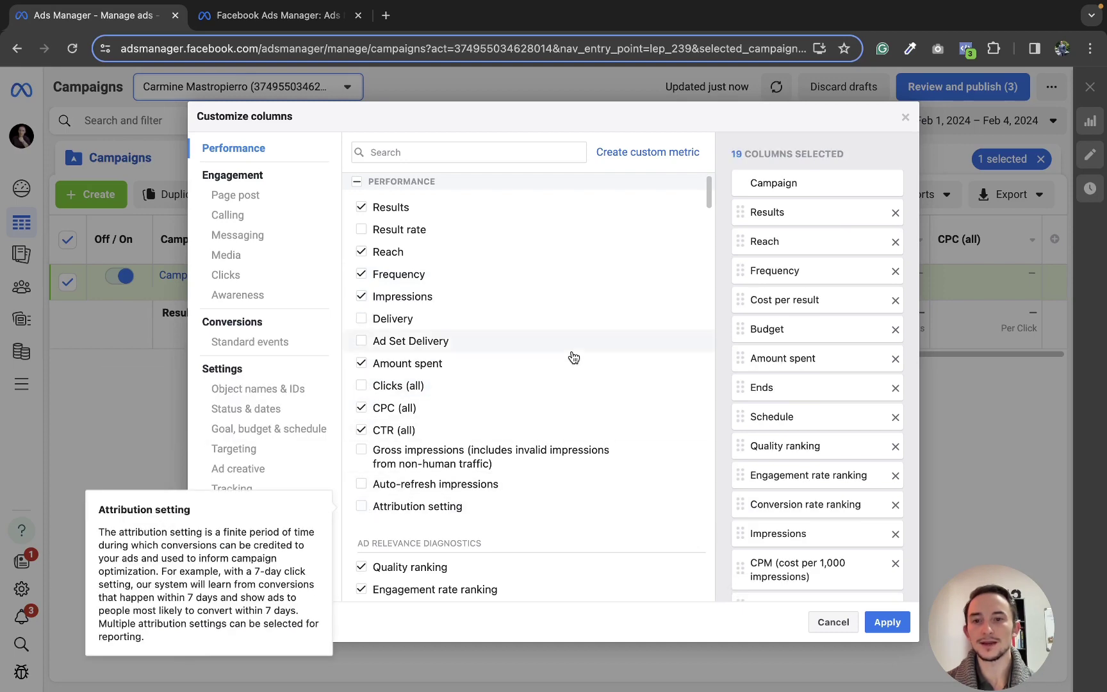
{"action": "left_click", "coordinate": [886, 622]}
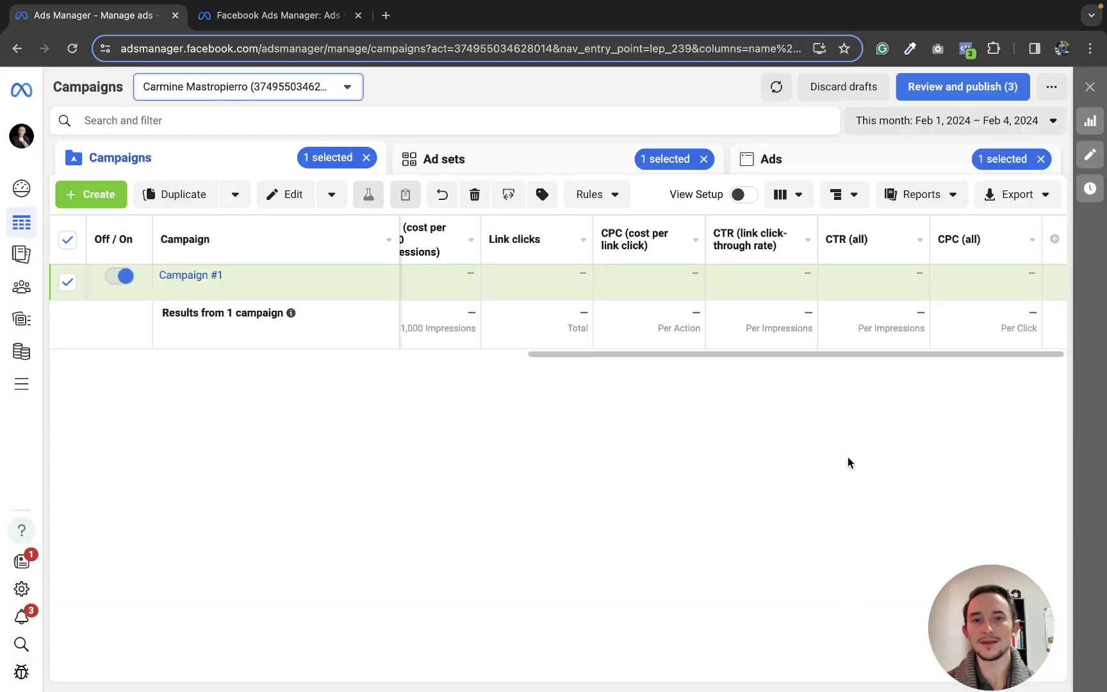
- Browse the Columns presets menu
{"action": "left_click", "coordinate": [788, 194]}
{"action": "scroll", "coordinate": [712, 379], "scroll_direction": "down", "scroll_amount": 1}
{"action": "mouse_move", "coordinate": [713, 384]}
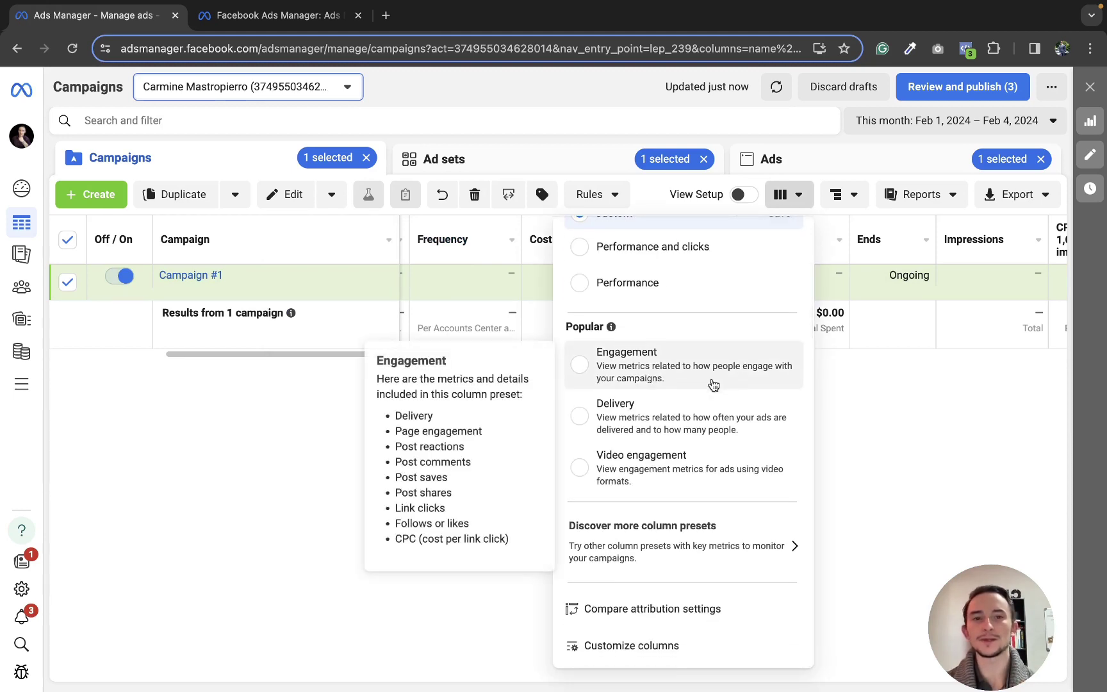
{"action": "mouse_move", "coordinate": [745, 404]}
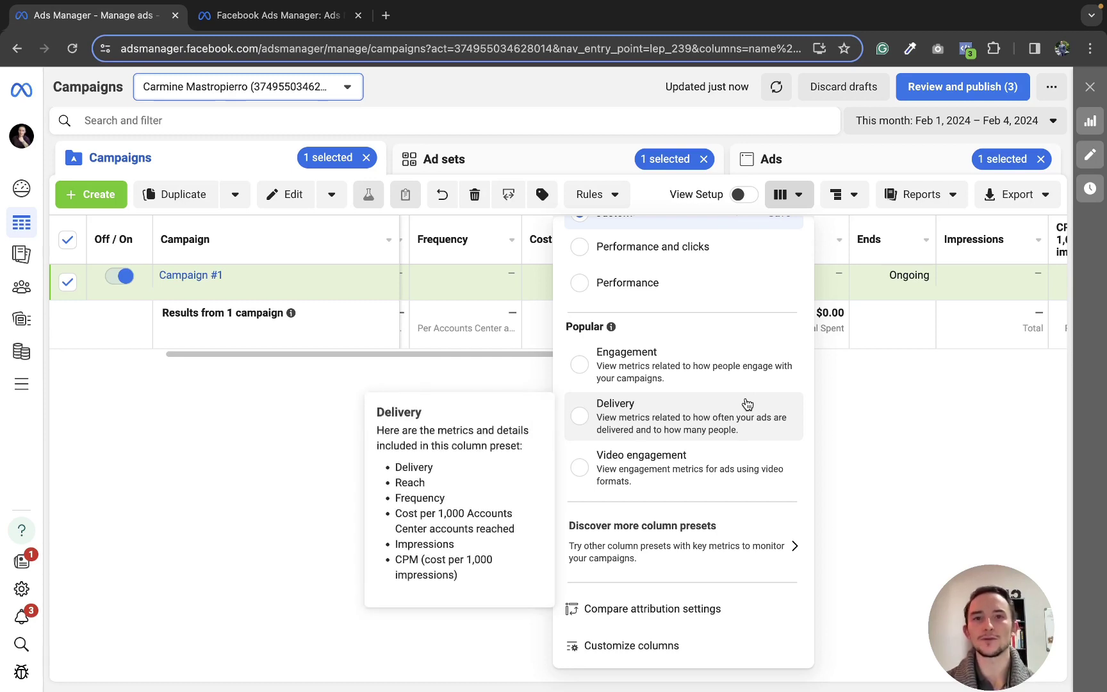
- Open Campaign #1 to show its ad sets
{"action": "left_click", "coordinate": [871, 410]}
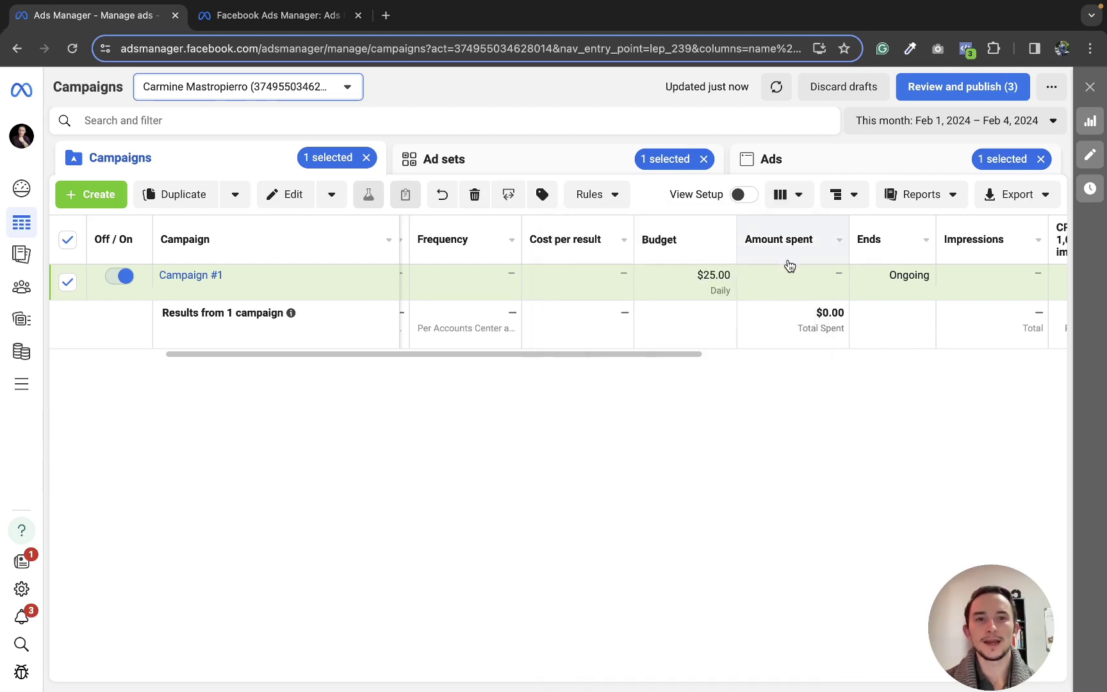
{"action": "left_click", "coordinate": [852, 196]}
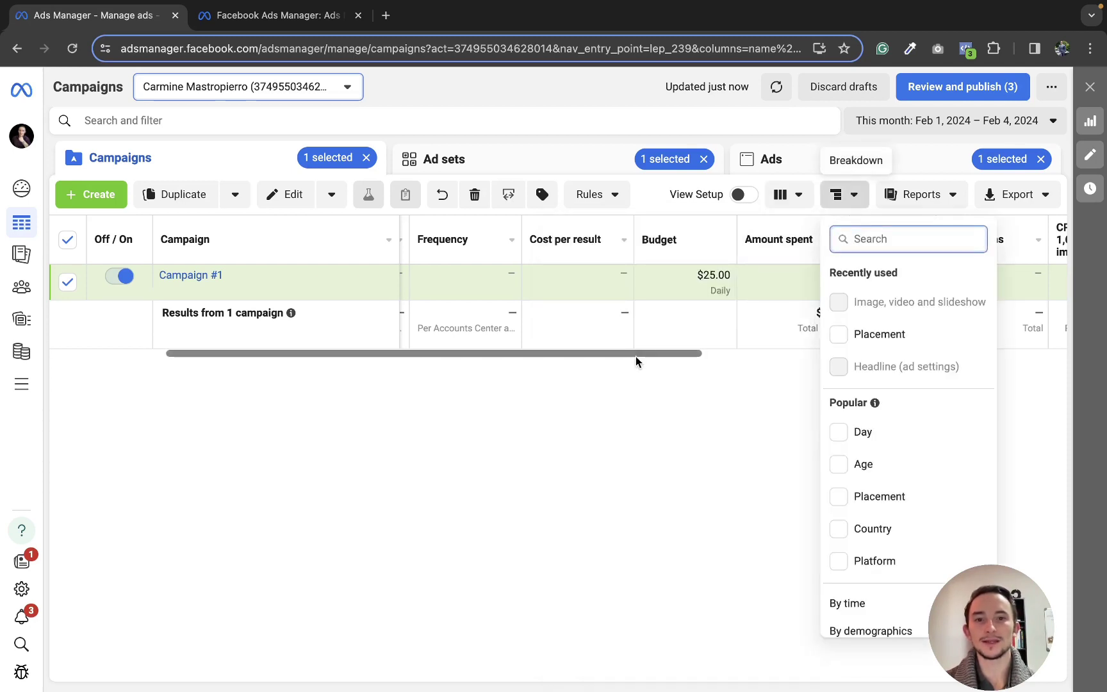
{"action": "left_click_drag", "start_coordinate": [637, 354], "coordinate": [523, 353]}
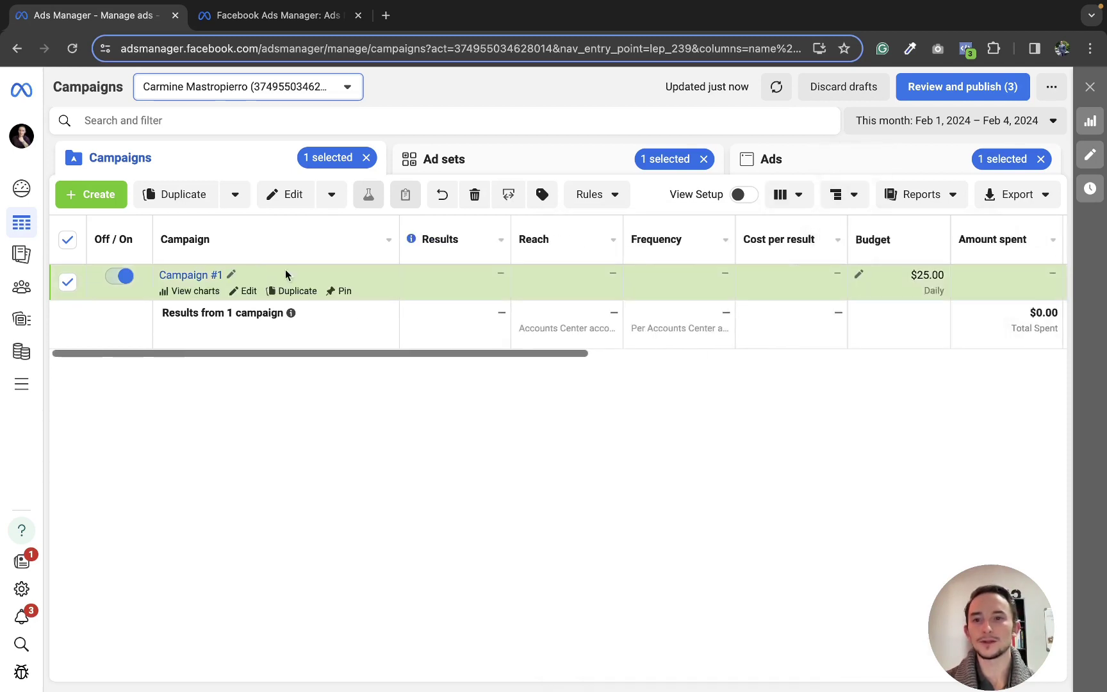
{"action": "left_click", "coordinate": [206, 279]}
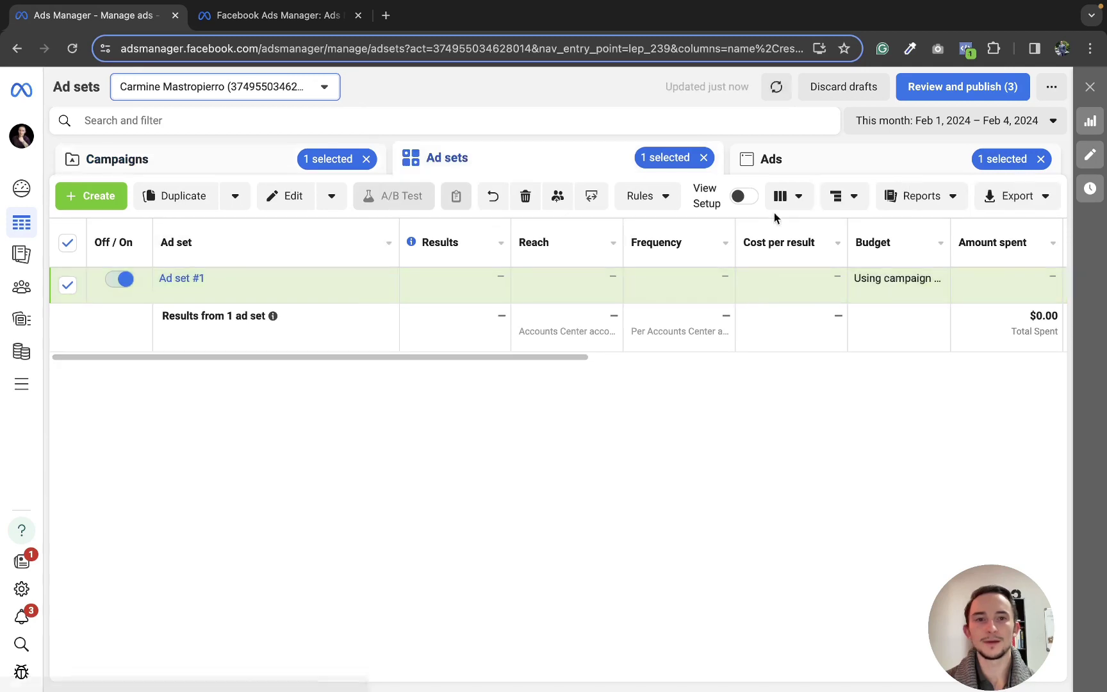
- Break the ad set results down by Placement
{"action": "left_click", "coordinate": [840, 200]}
{"action": "scroll", "coordinate": [888, 309], "scroll_direction": "down", "scroll_amount": 2}
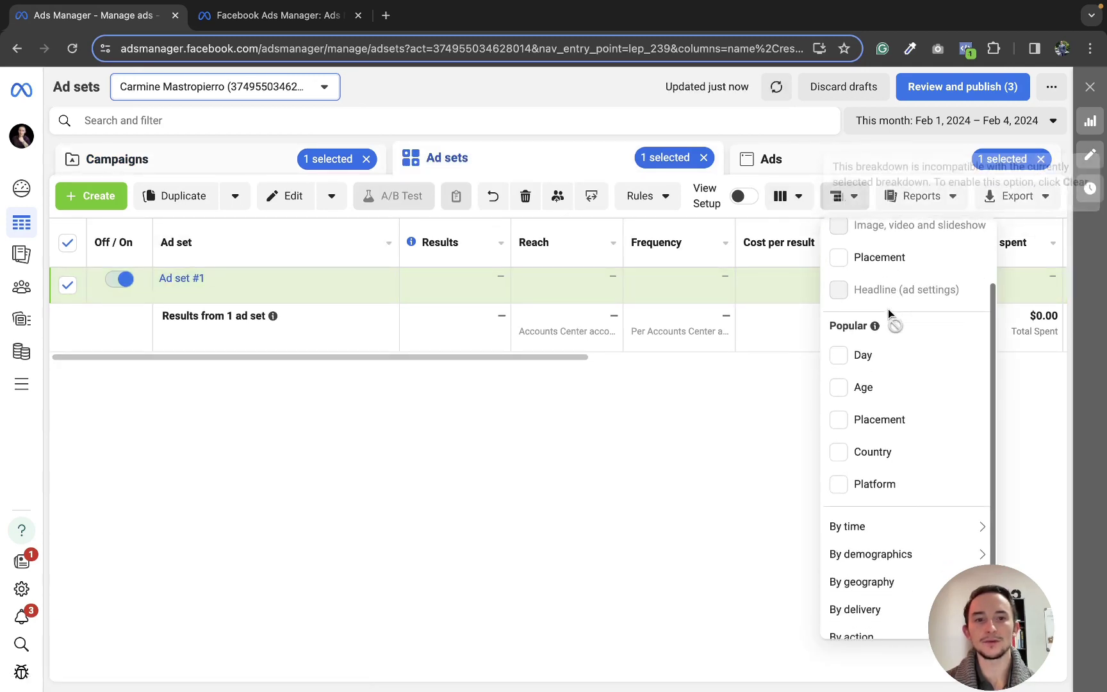
{"action": "scroll", "coordinate": [889, 309], "scroll_direction": "down", "scroll_amount": 1}
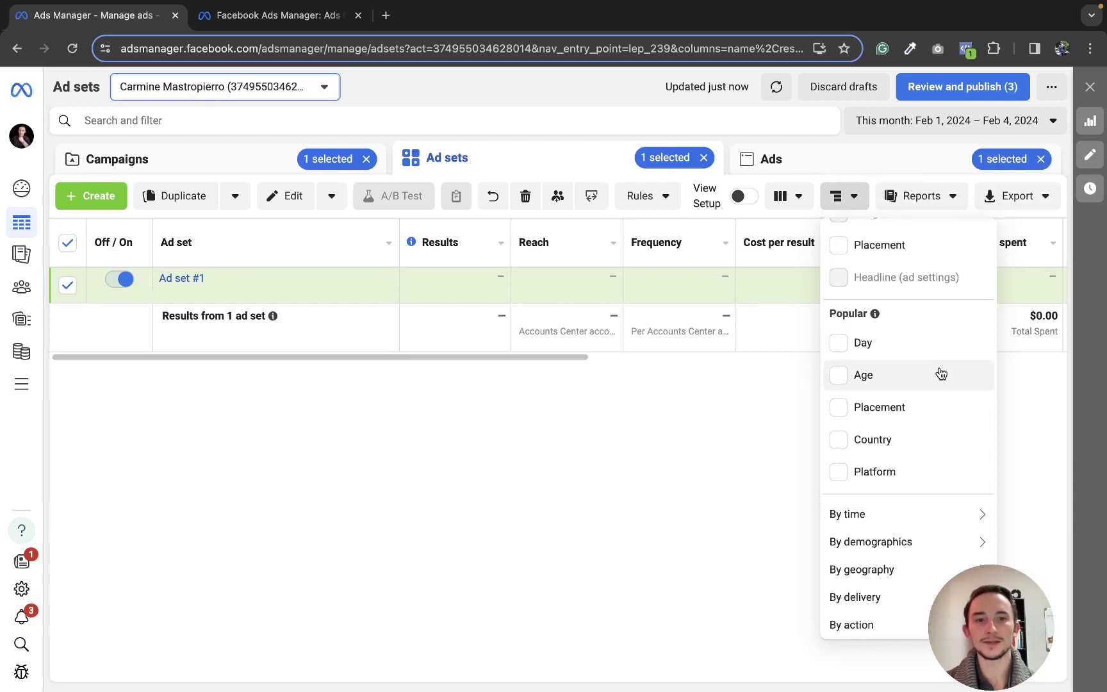
{"action": "scroll", "coordinate": [909, 359], "scroll_direction": "up", "scroll_amount": 3}
{"action": "left_click", "coordinate": [862, 337]}
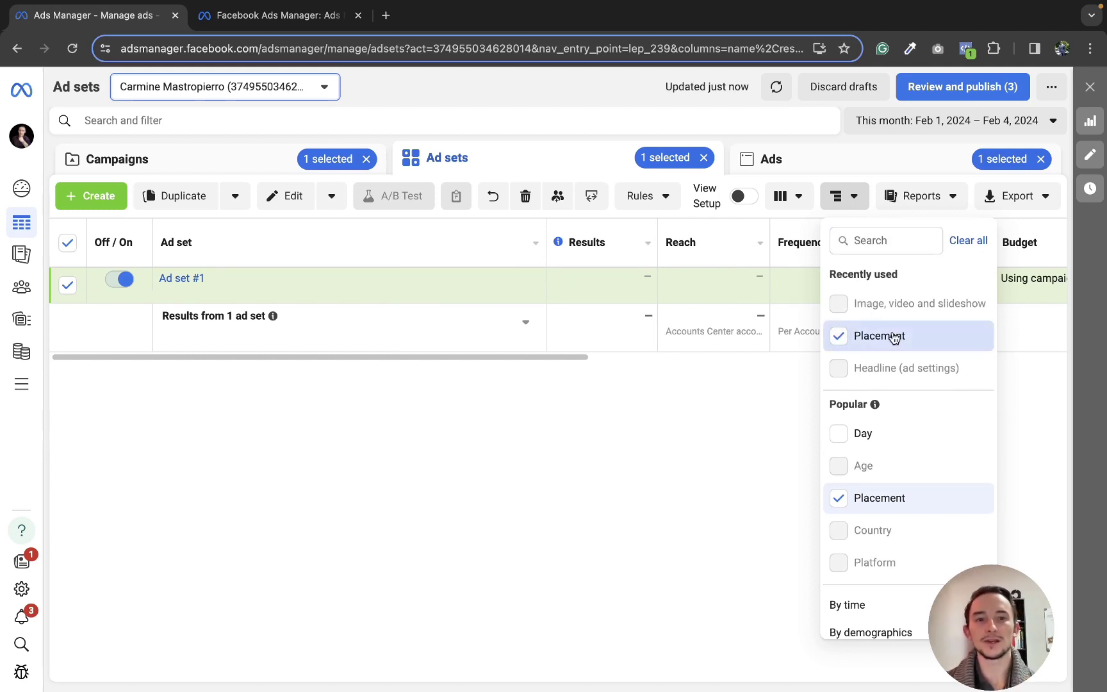
{"action": "scroll", "coordinate": [894, 340], "scroll_direction": "down", "scroll_amount": 2}
{"action": "mouse_move", "coordinate": [875, 520]}
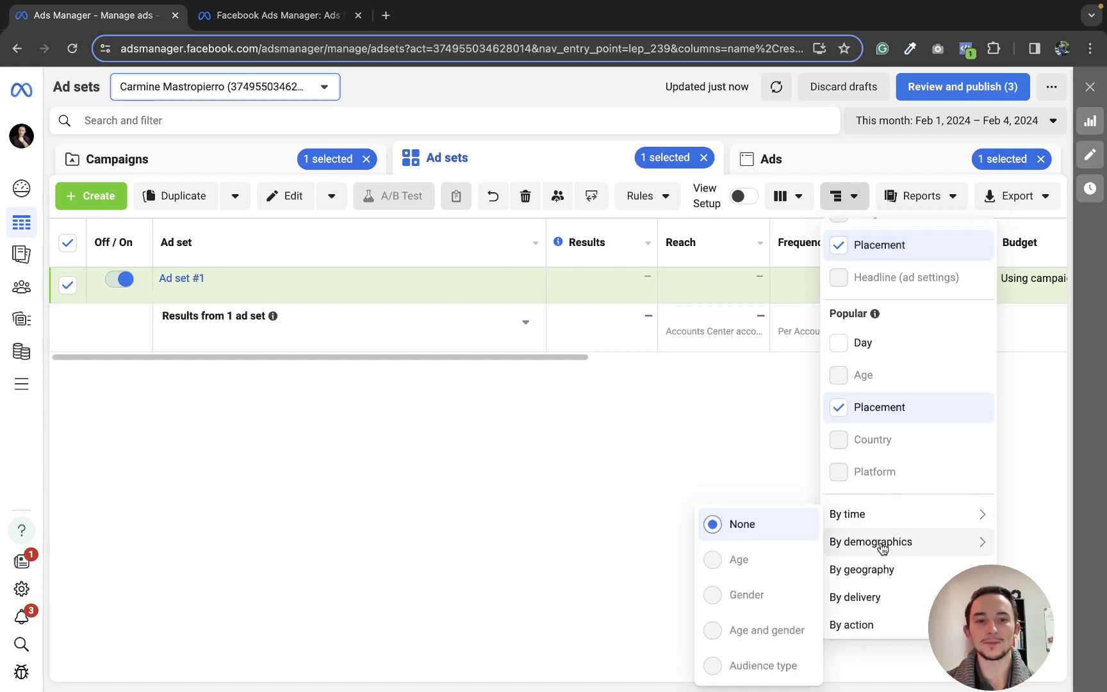
{"action": "mouse_move", "coordinate": [895, 635]}
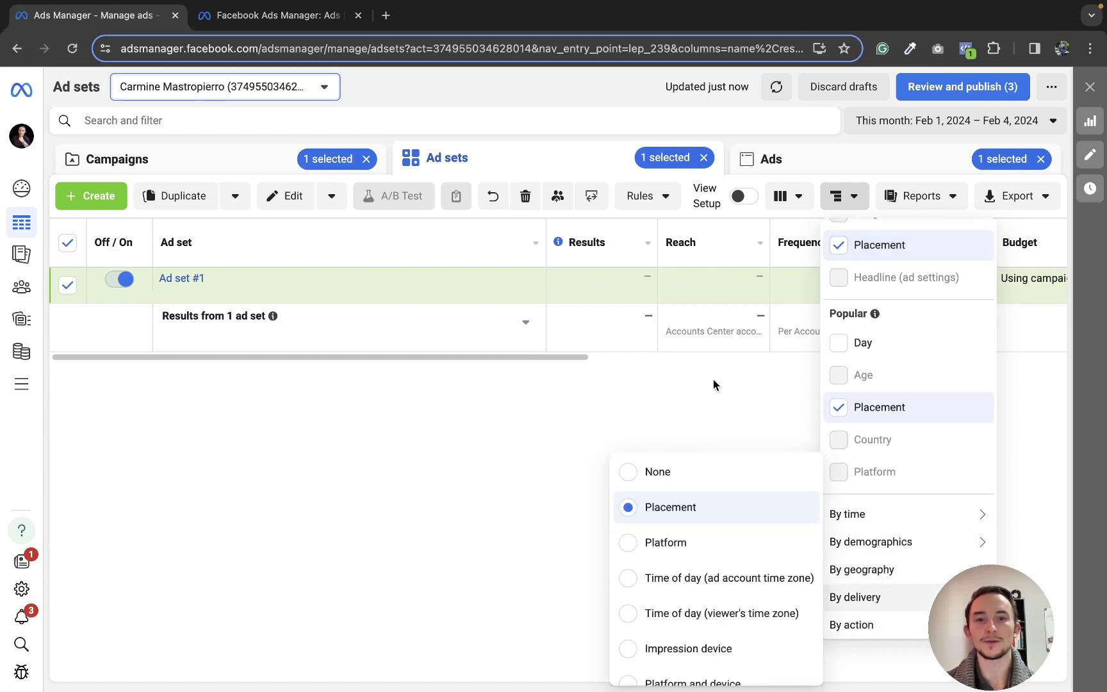
{"action": "left_click", "coordinate": [675, 403]}
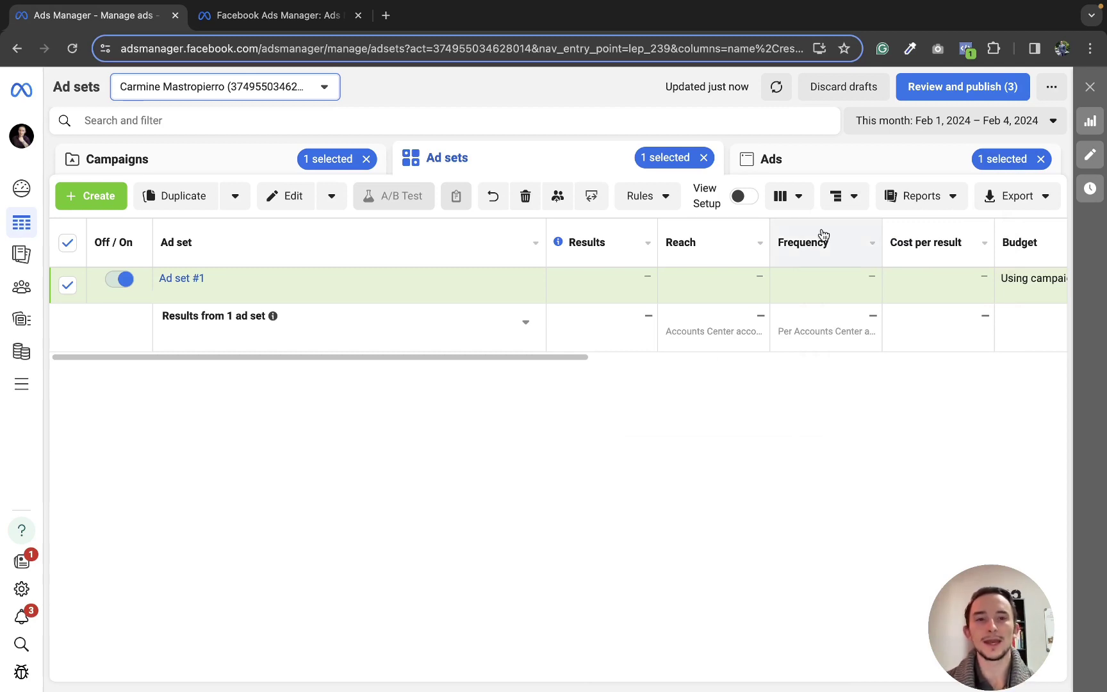
- Review the Breakdown options again, then look at the Reports menu
{"action": "left_click", "coordinate": [841, 203]}
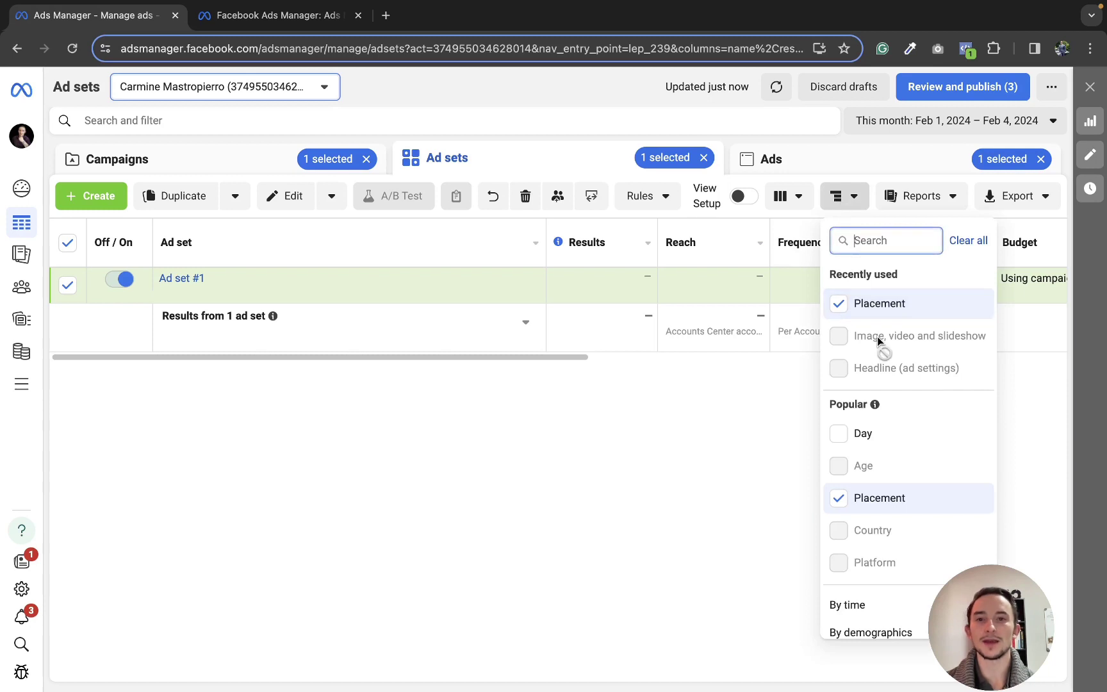
{"action": "mouse_move", "coordinate": [877, 336]}
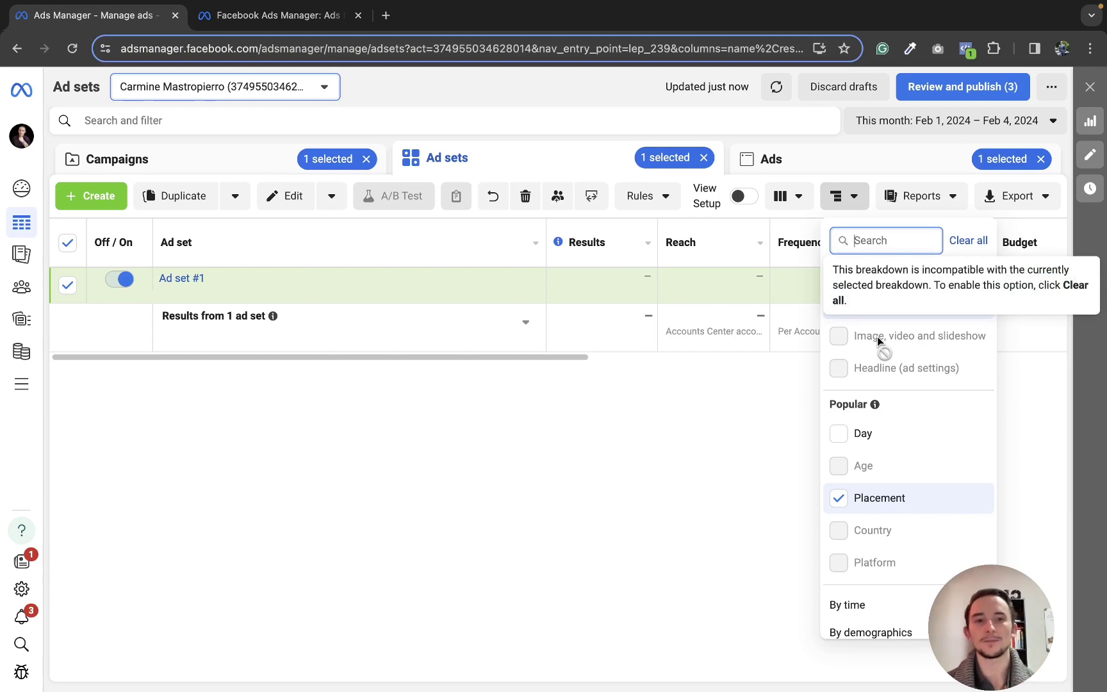
{"action": "mouse_move", "coordinate": [871, 372]}
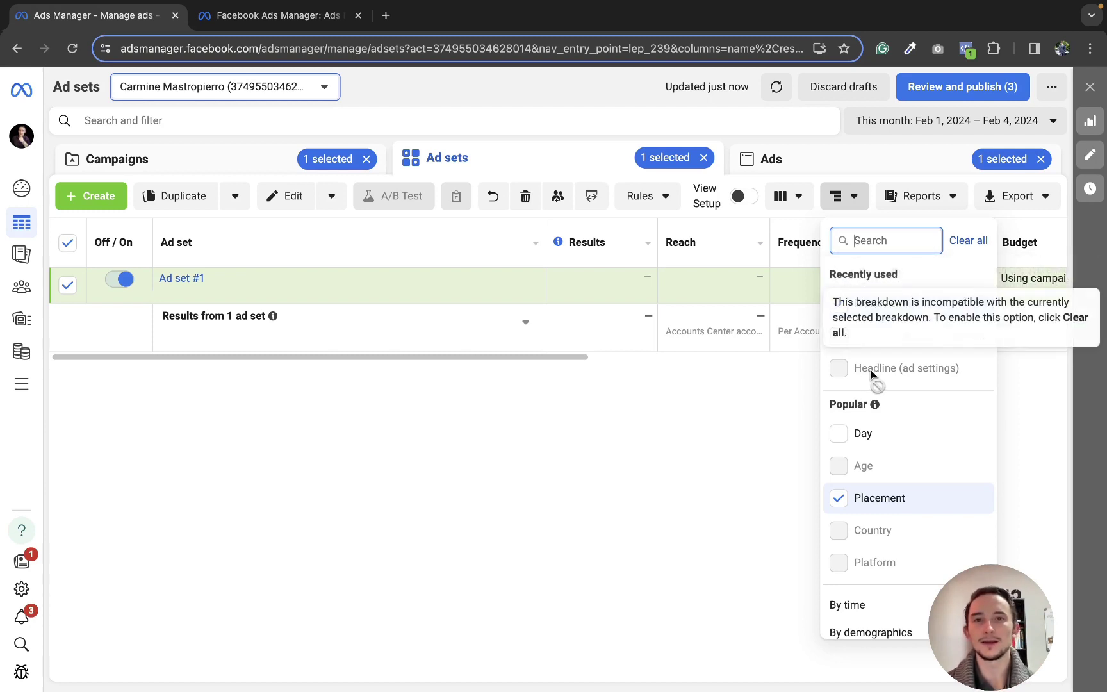
{"action": "scroll", "coordinate": [924, 404], "scroll_direction": "down", "scroll_amount": 2}
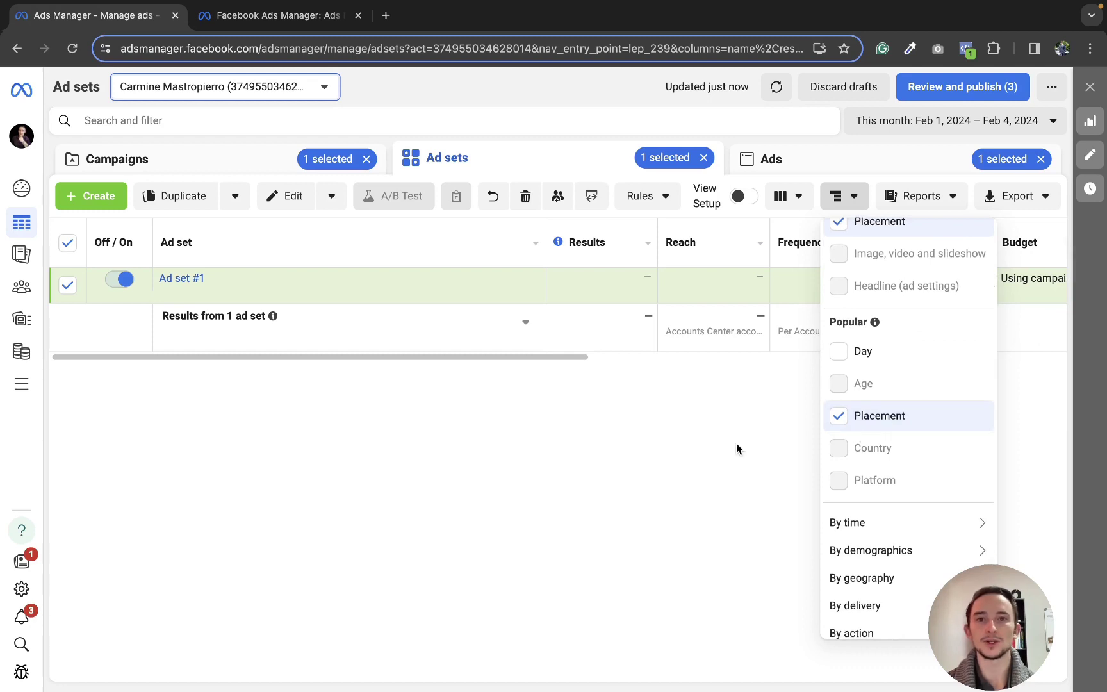
{"action": "left_click", "coordinate": [701, 433]}
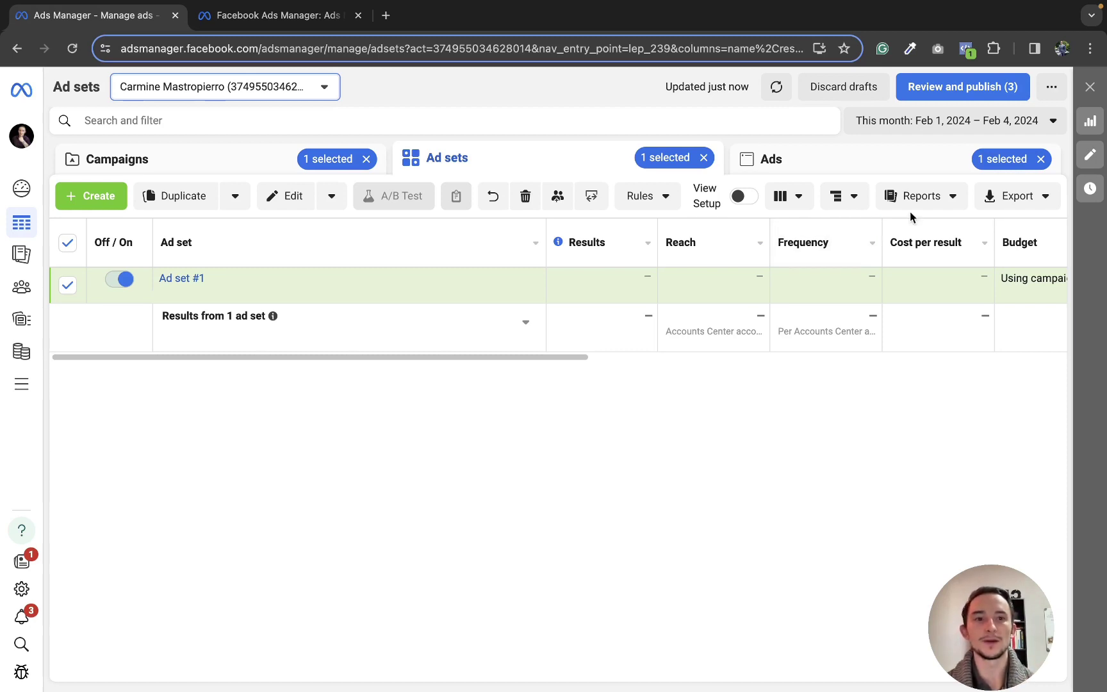
{"action": "left_click", "coordinate": [926, 195]}
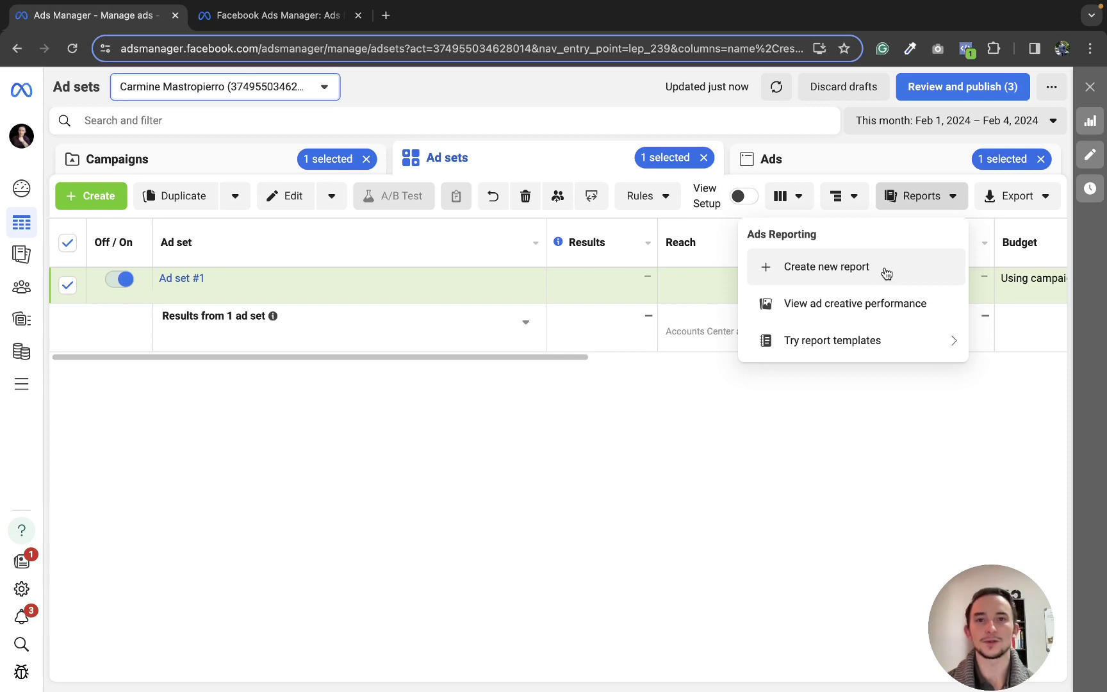
{"action": "left_click", "coordinate": [859, 435]}
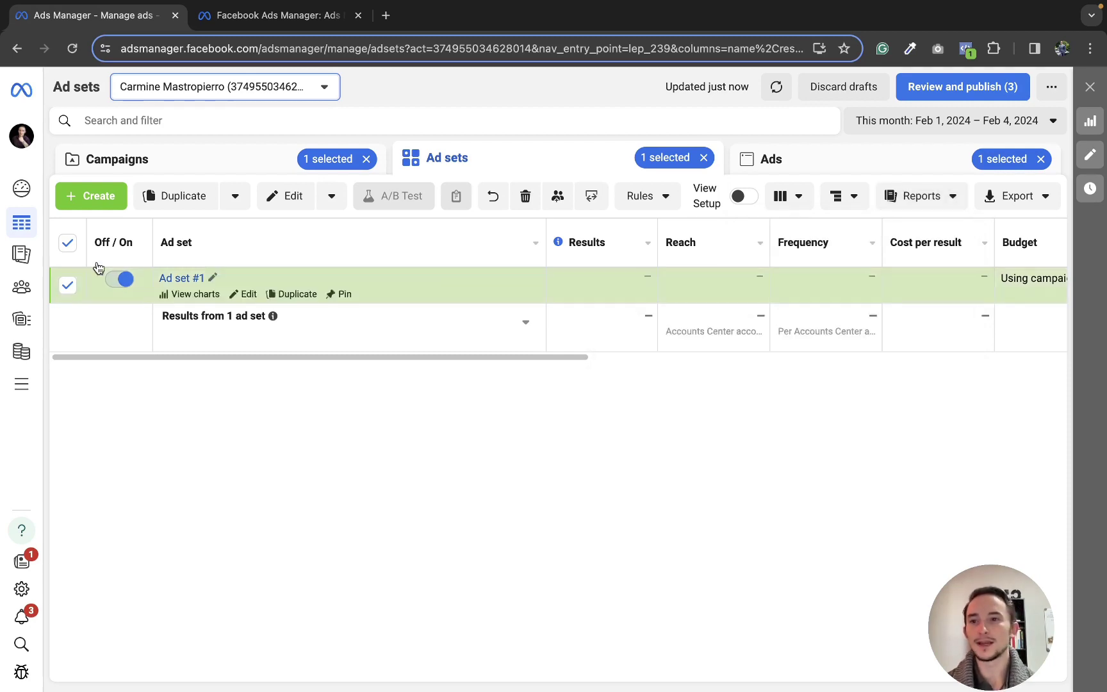
{"action": "mouse_move", "coordinate": [44, 253]}
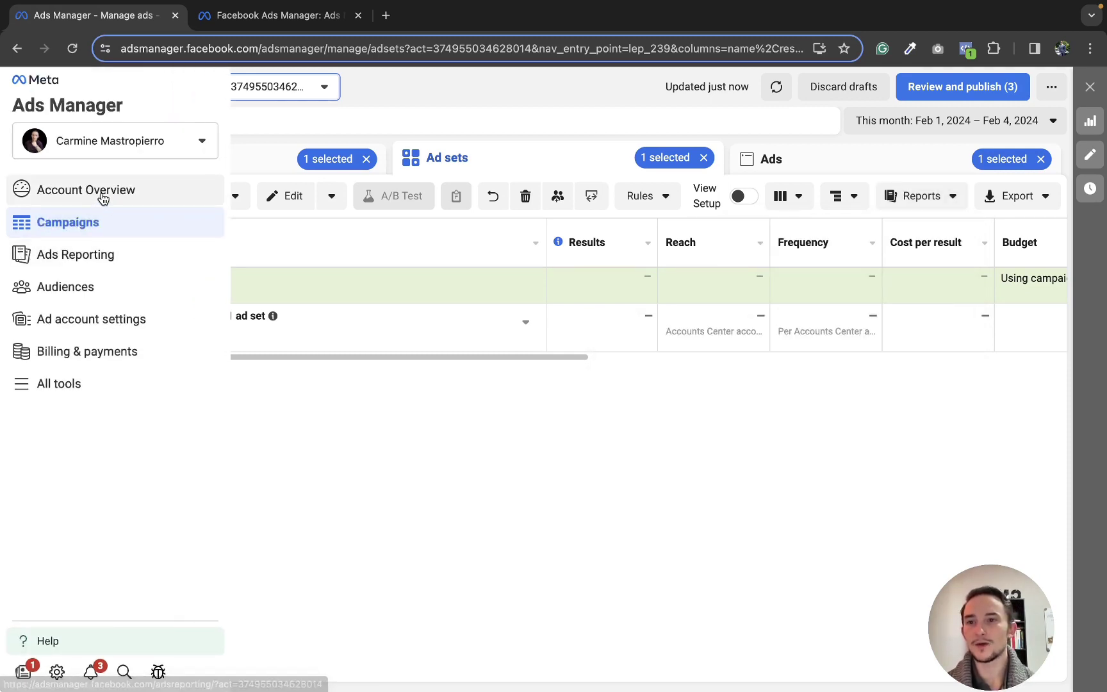
{"action": "left_click", "coordinate": [85, 385]}
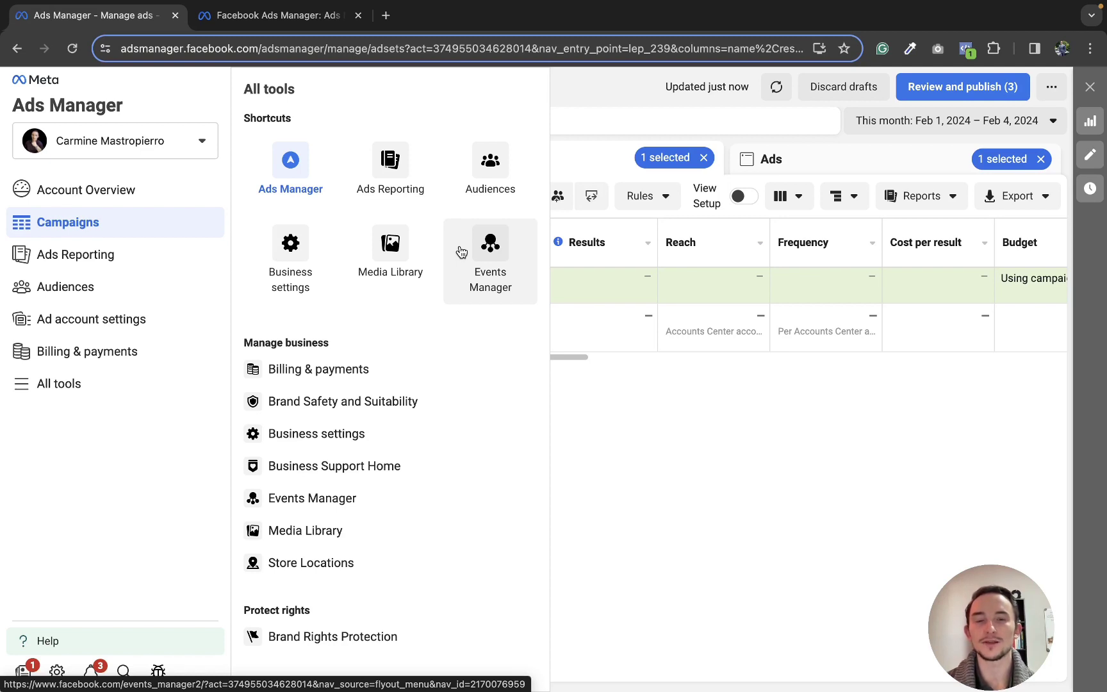
- Close the All tools menu and switch to the Campaigns tab showing Campaign #1
{"action": "left_click", "coordinate": [621, 403]}
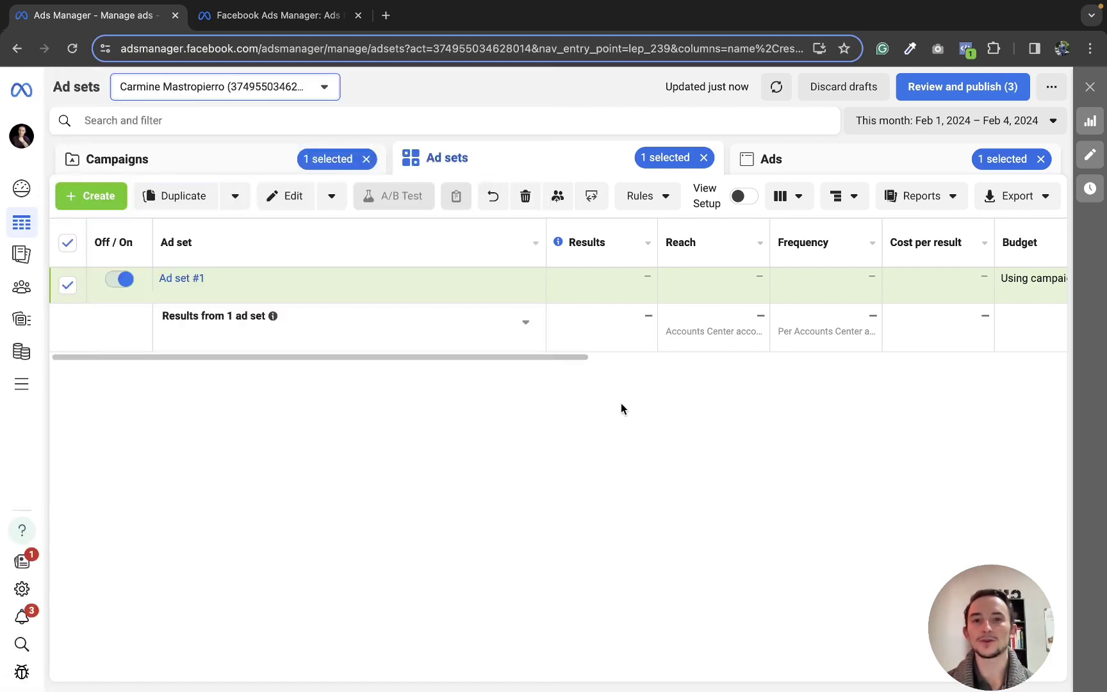
{"action": "left_click", "coordinate": [217, 168]}
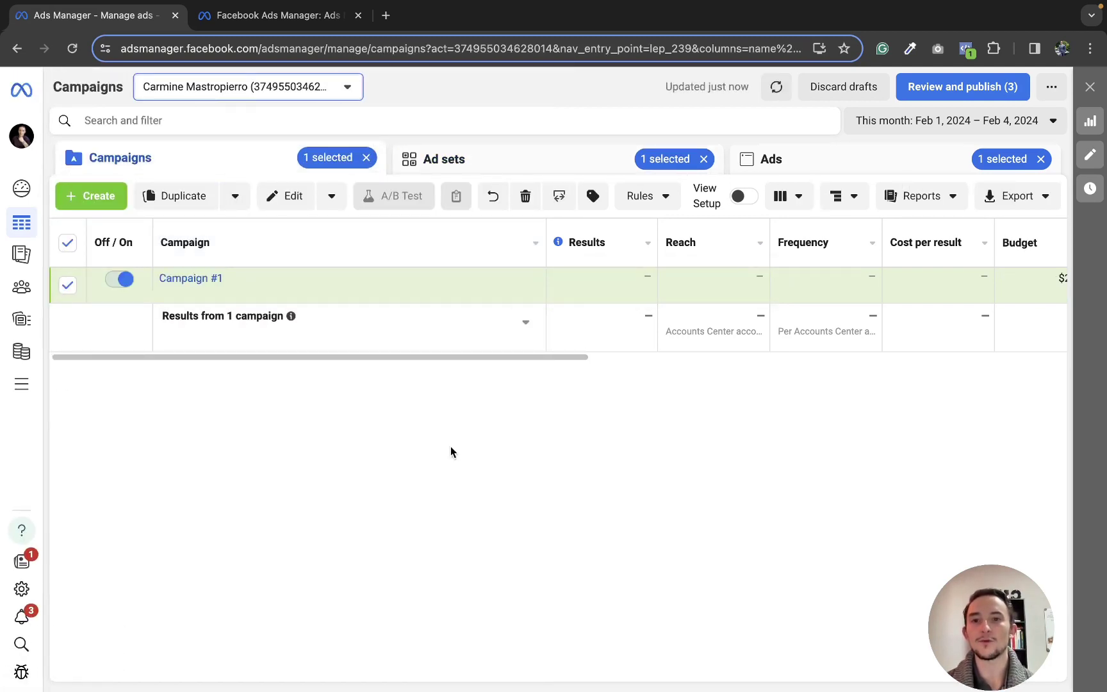